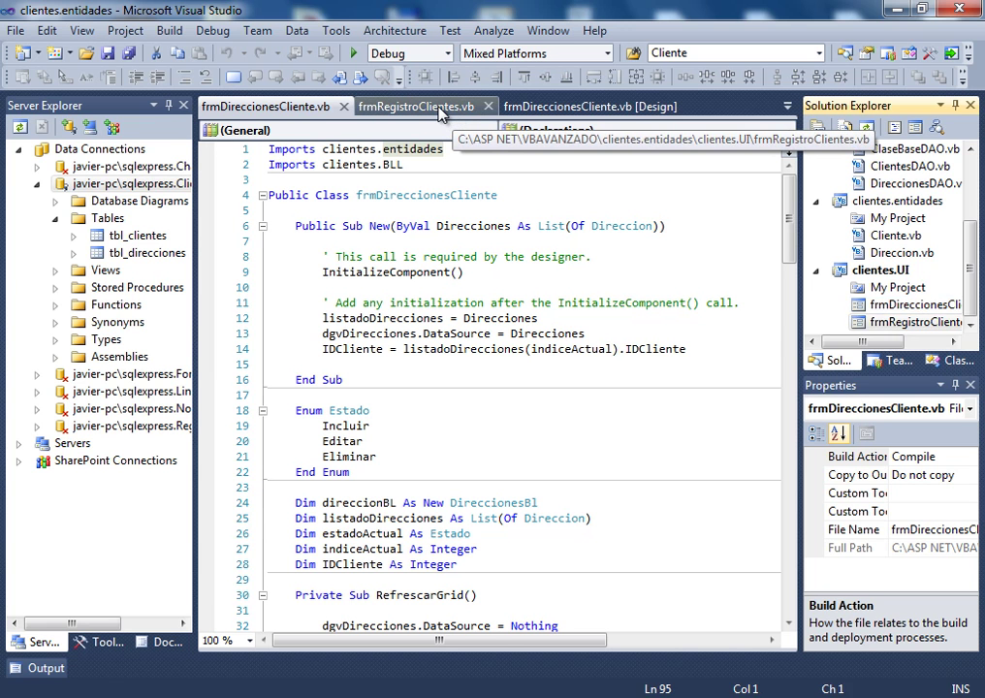
- Review the frmDireccionesCliente form design and the BLL, DAL, entidades and UI projects of the existing solution
{"action": "left_click", "coordinate": [441, 109]}
{"action": "left_click", "coordinate": [536, 109]}
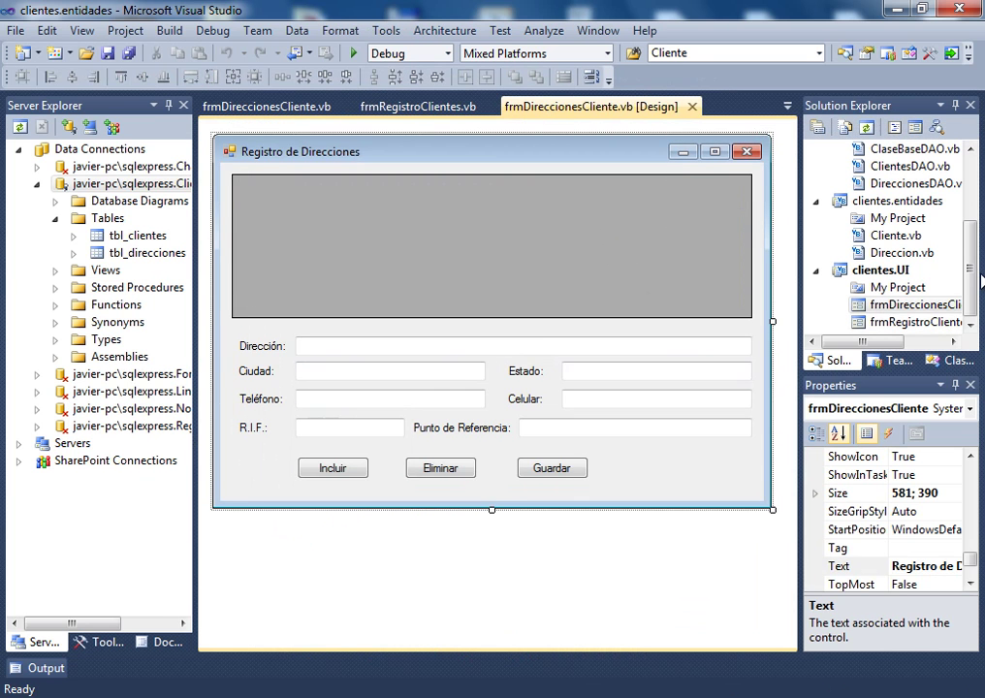
{"action": "left_click", "coordinate": [973, 278]}
{"action": "left_click_drag", "start_coordinate": [977, 281], "coordinate": [982, 226]}
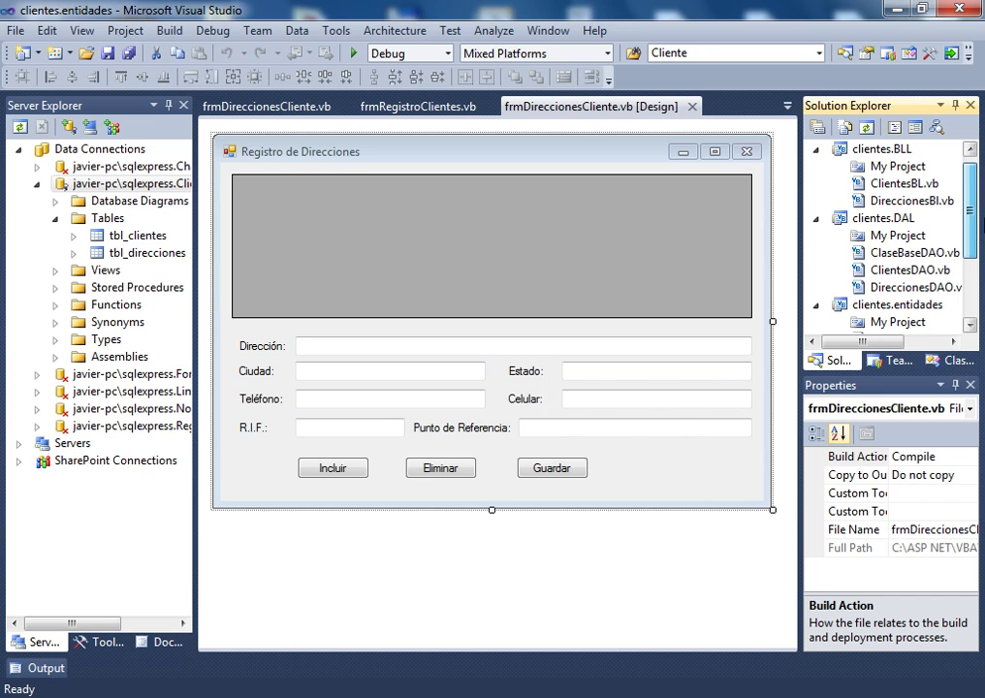
{"action": "left_click_drag", "start_coordinate": [970, 208], "coordinate": [970, 267]}
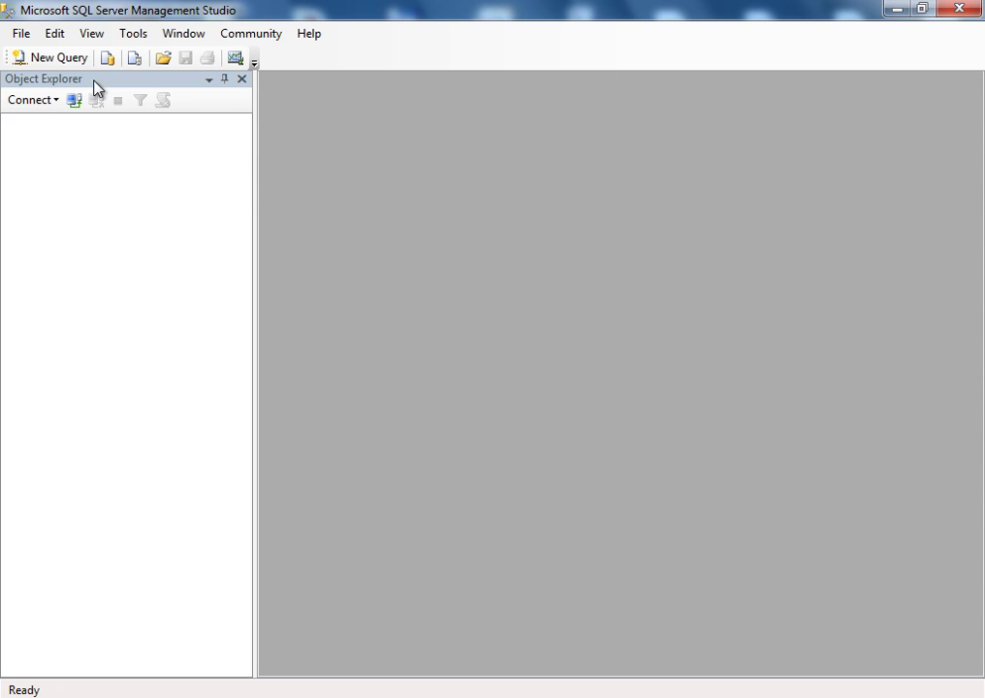
- Switch to SQL Server Management Studio and connect Object Explorer to the SQLEXPRESS database engine using SQL Server Authentication
{"action": "left_click", "coordinate": [23, 34]}
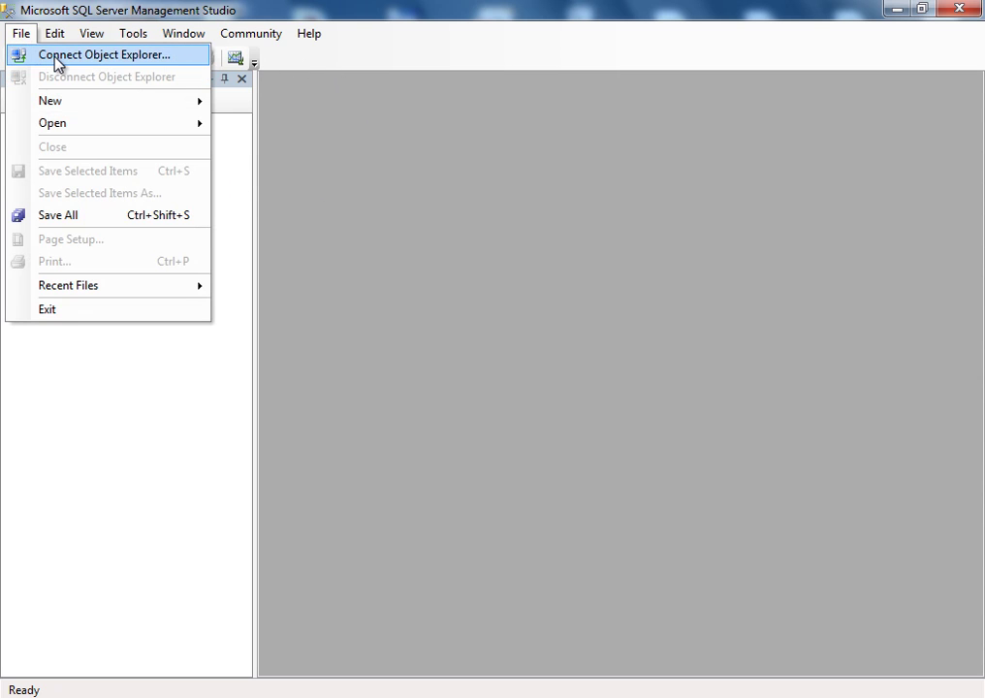
{"action": "left_click", "coordinate": [55, 58]}
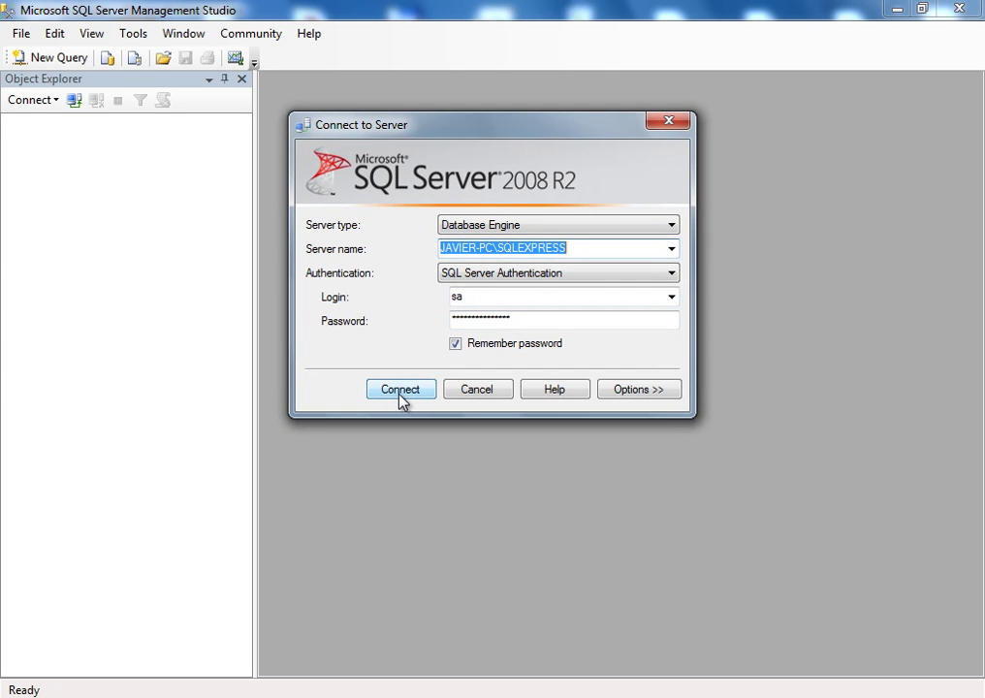
{"action": "left_click", "coordinate": [401, 398]}
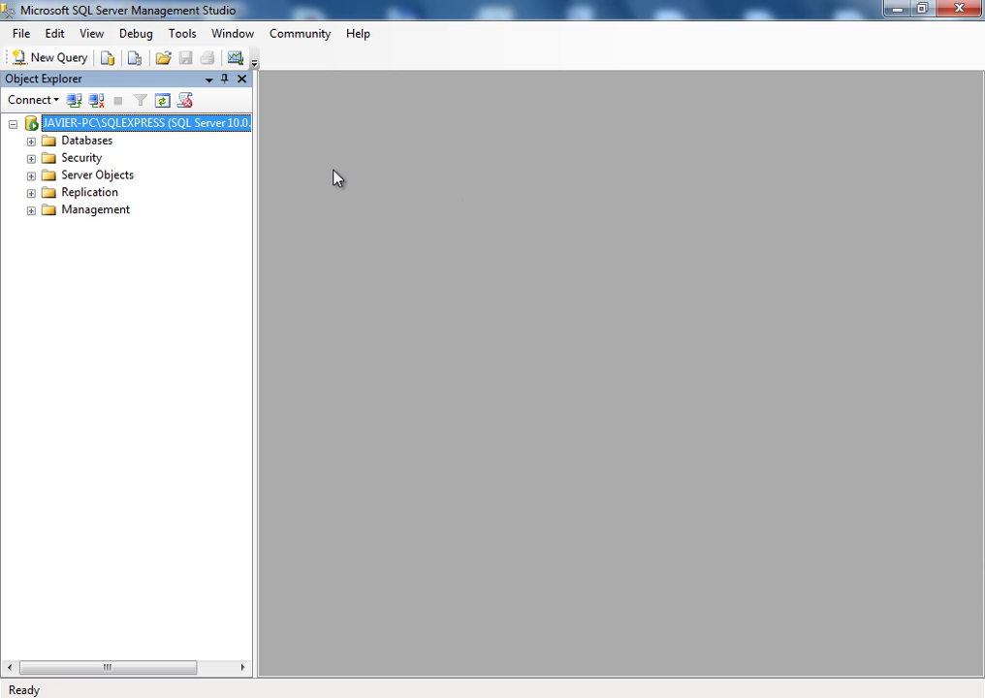
- Create a new database named ProyectoVB2010 on the connected server
{"action": "left_click", "coordinate": [59, 146]}
{"action": "left_click", "coordinate": [32, 142]}
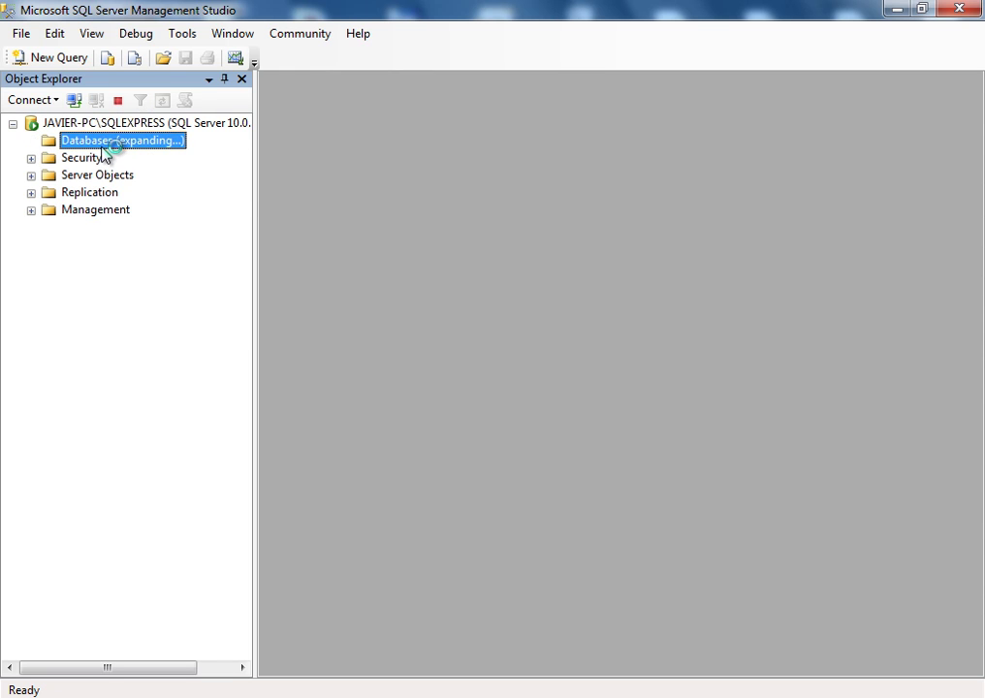
{"action": "right_click", "coordinate": [77, 141]}
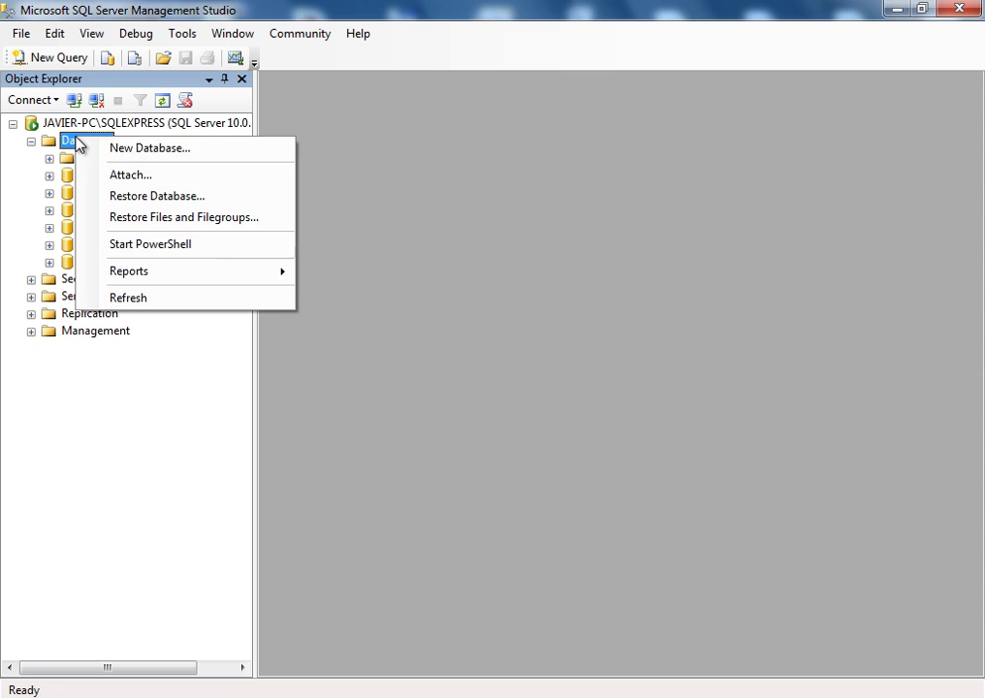
{"action": "left_click", "coordinate": [109, 149]}
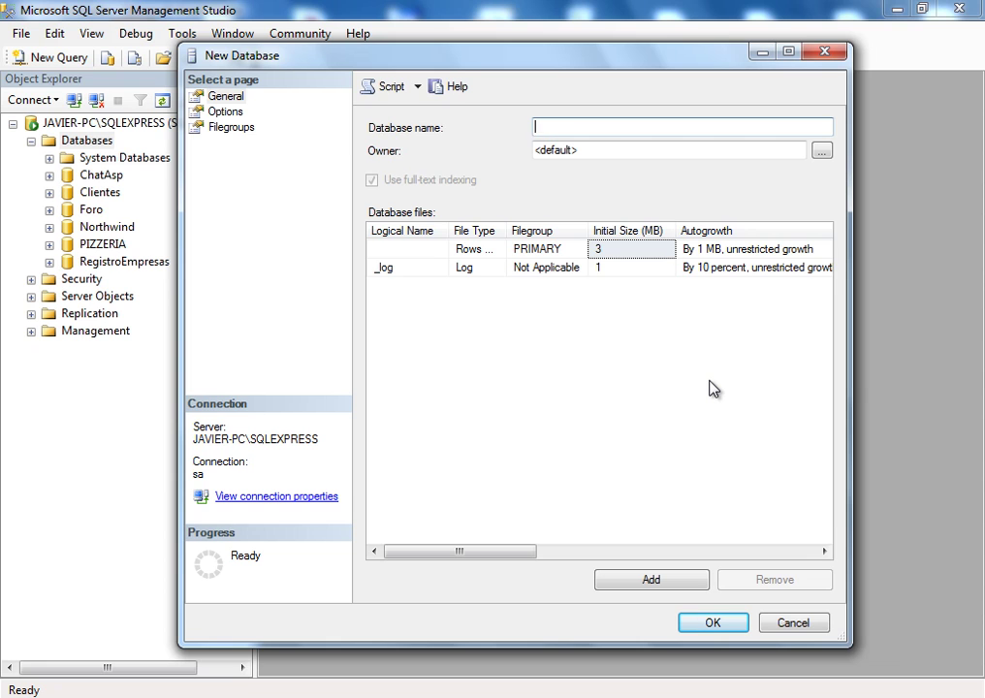
{"action": "type", "text": "Proyect"}
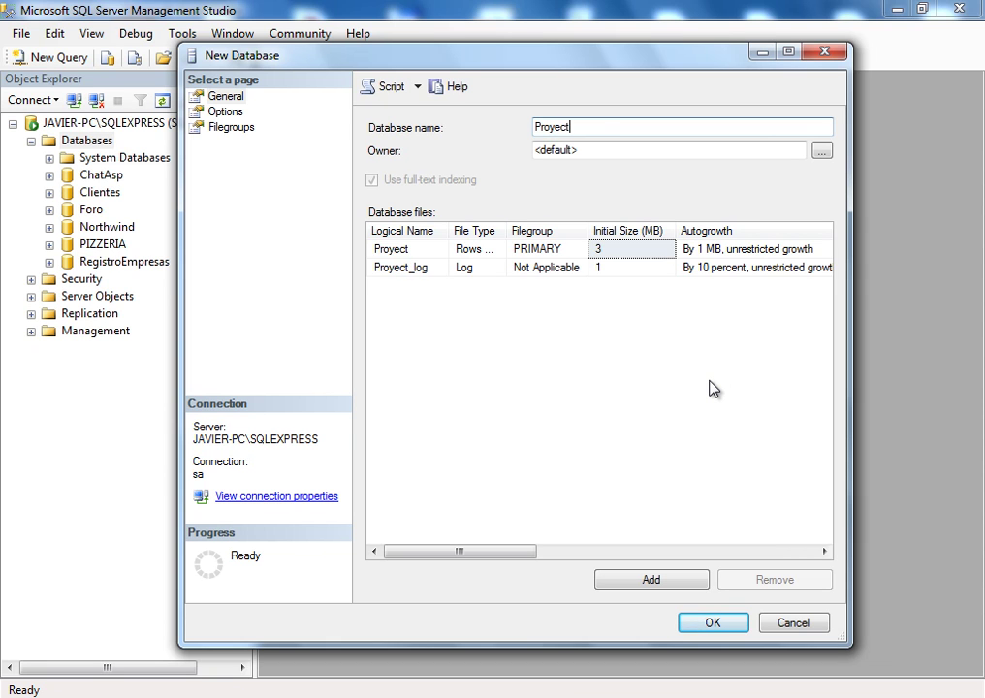
{"action": "type", "text": "oVB2010"}
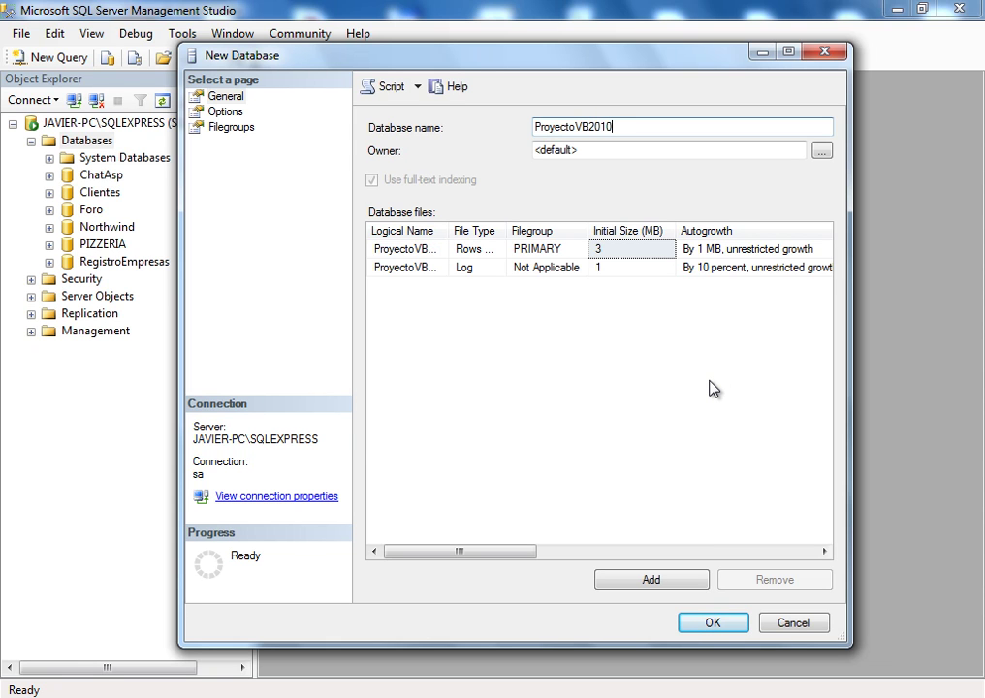
{"action": "left_click", "coordinate": [725, 624]}
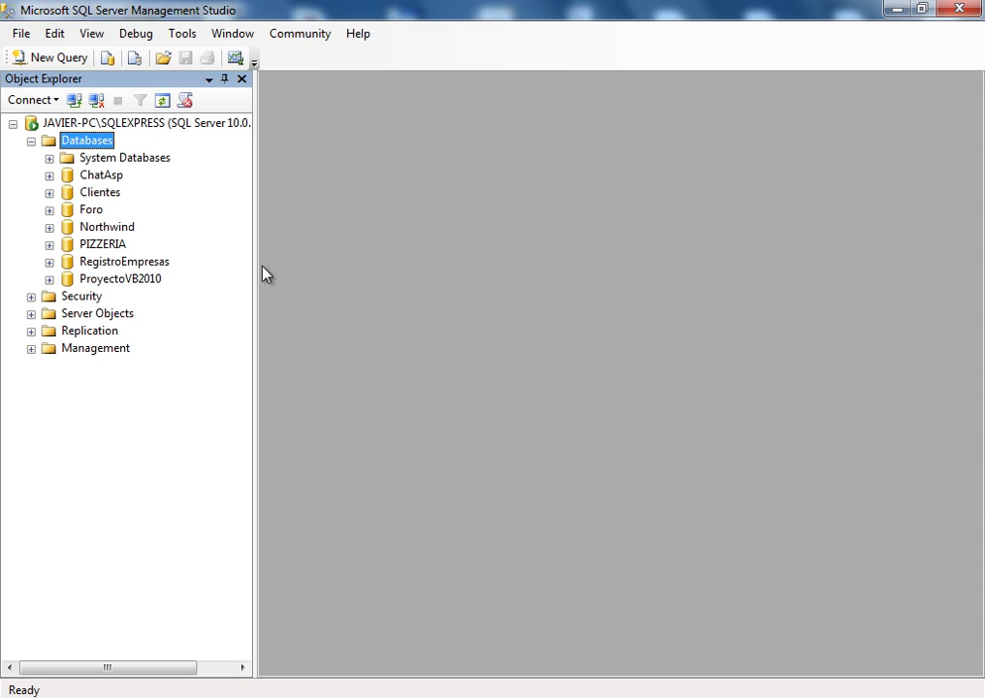
- Start designing a new table in the ProyectoVB2010 database
{"action": "left_click", "coordinate": [124, 283]}
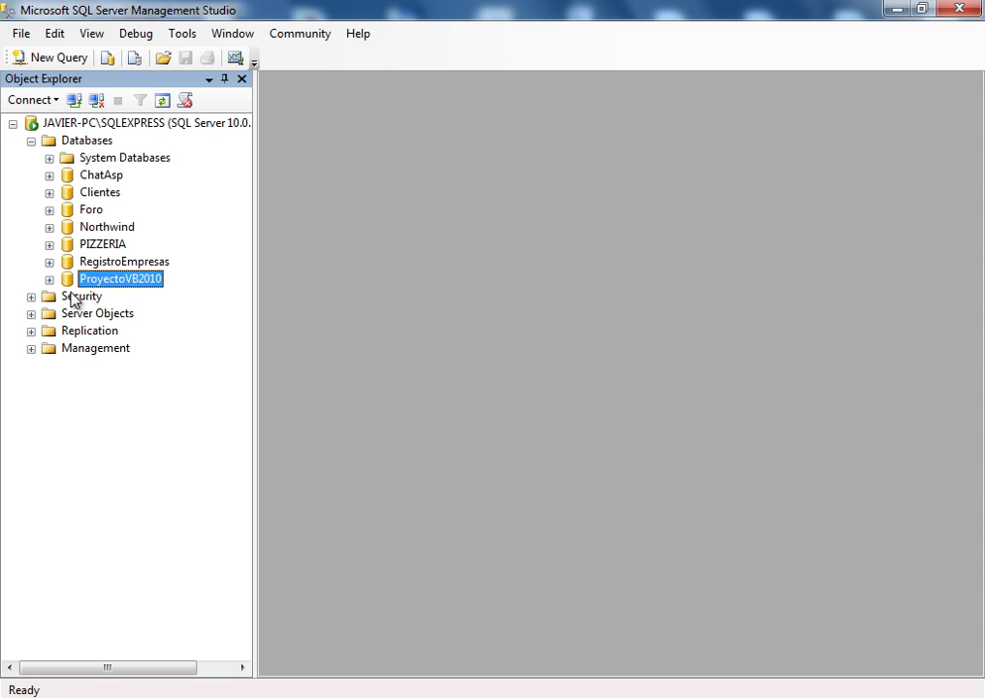
{"action": "left_click", "coordinate": [50, 279]}
{"action": "left_click", "coordinate": [116, 317]}
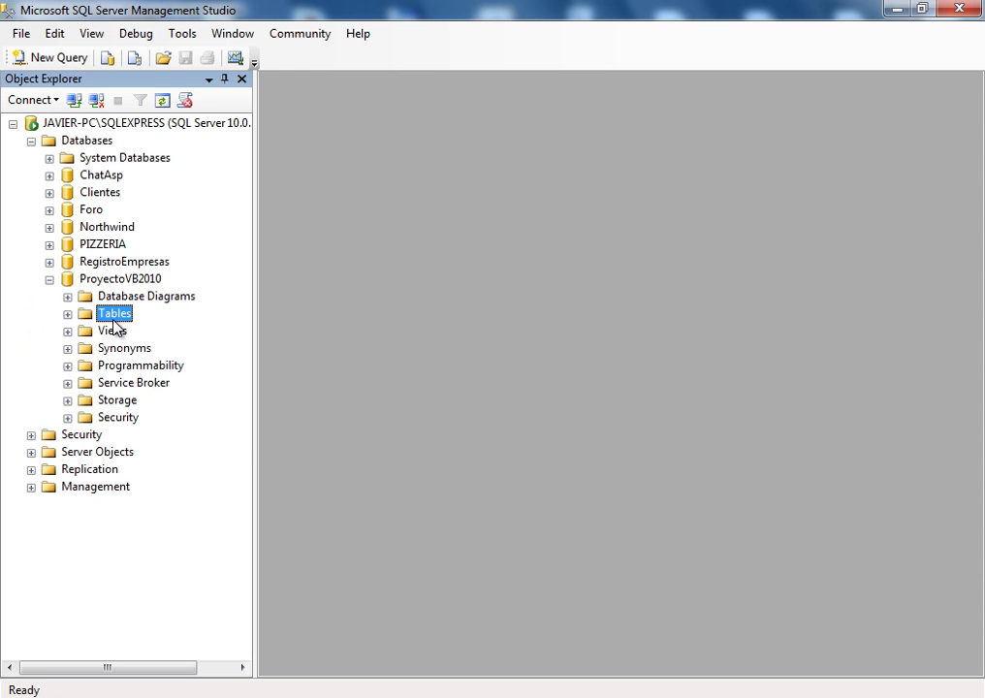
{"action": "right_click", "coordinate": [115, 322]}
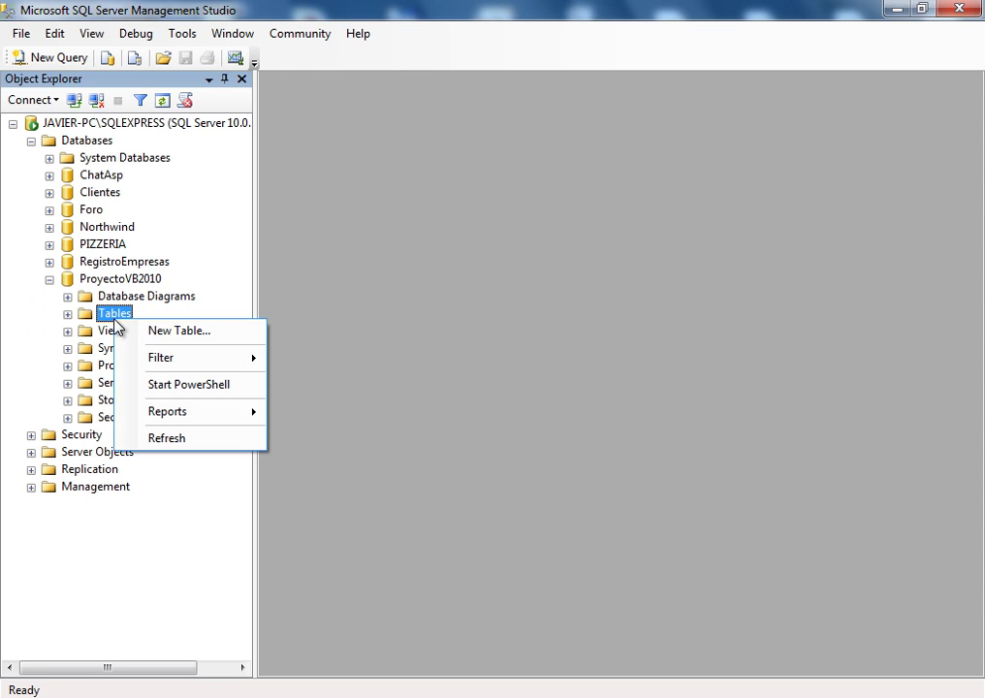
{"action": "left_click", "coordinate": [165, 336]}
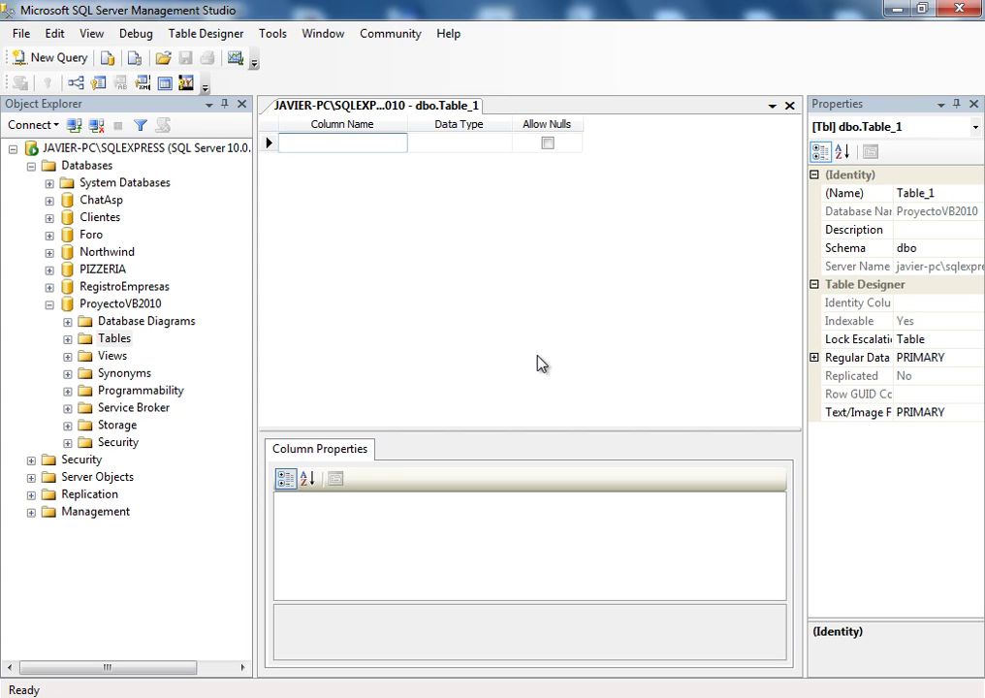
- Define the first column as nickname with data type varchar(15)
{"action": "type", "text": "nic"}
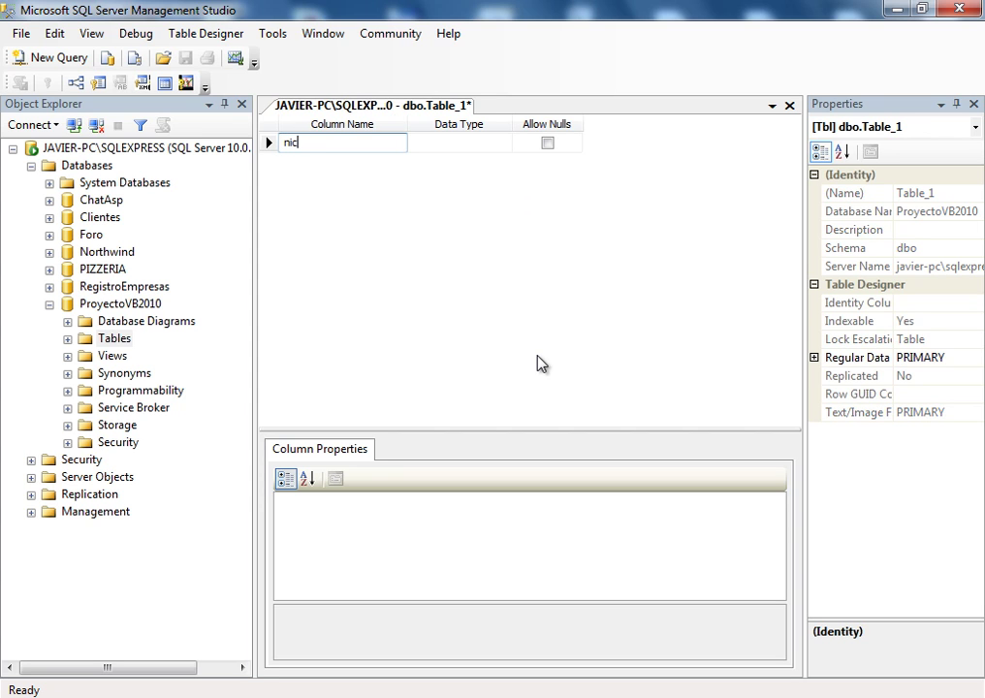
{"action": "type", "text": "kname"}
{"action": "key", "text": "Tab"}
{"action": "key", "text": "Tab"}
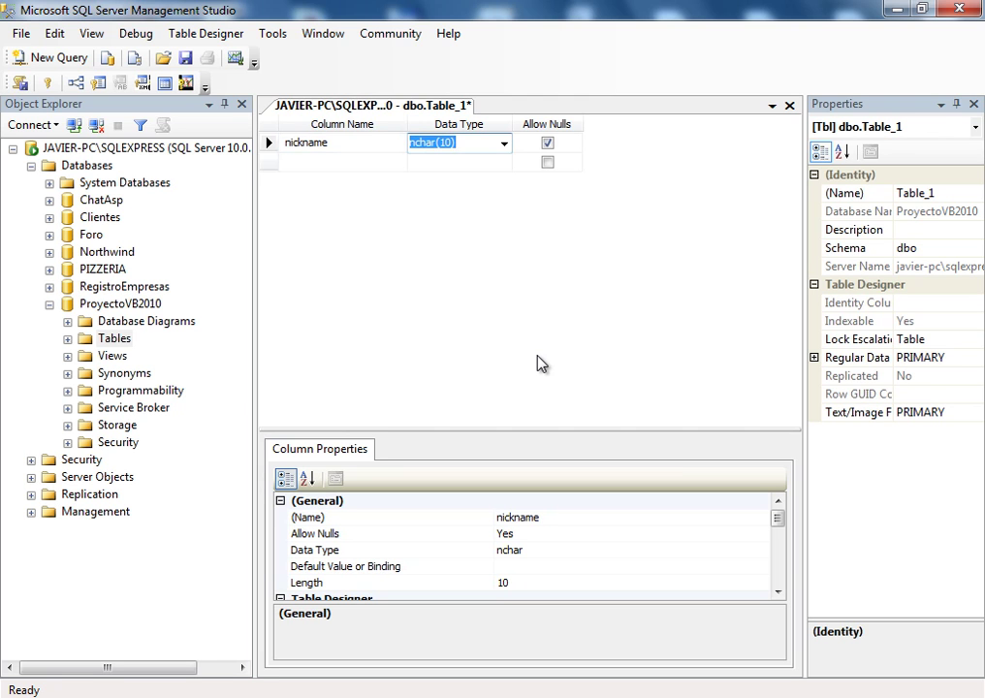
{"action": "type", "text": "varbinary"}
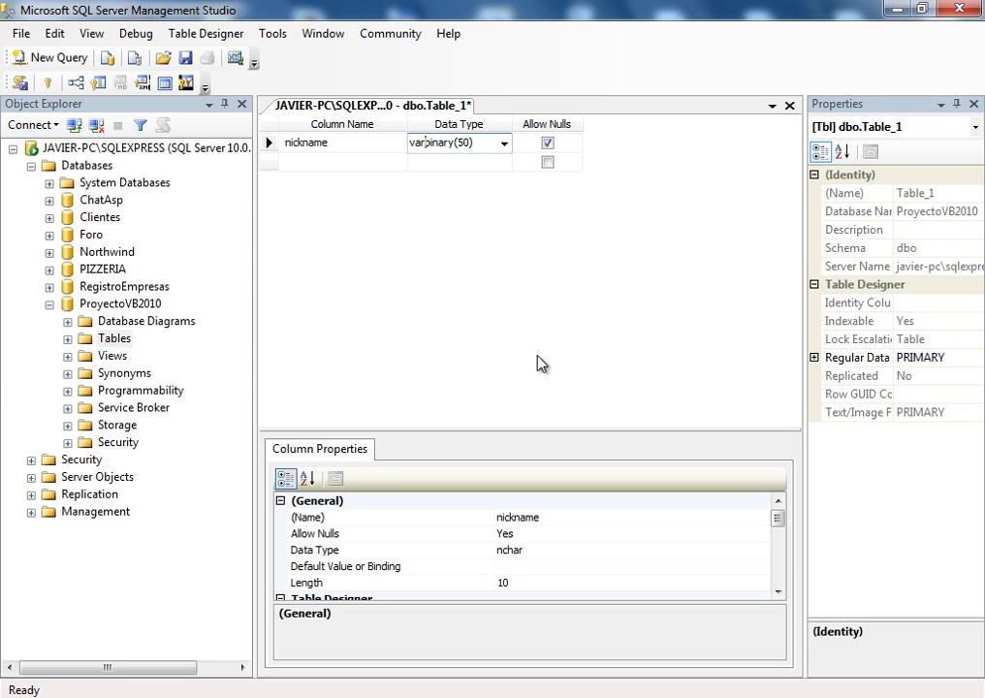
{"action": "key", "text": "shift+Tab"}
{"action": "key", "text": "Tab"}
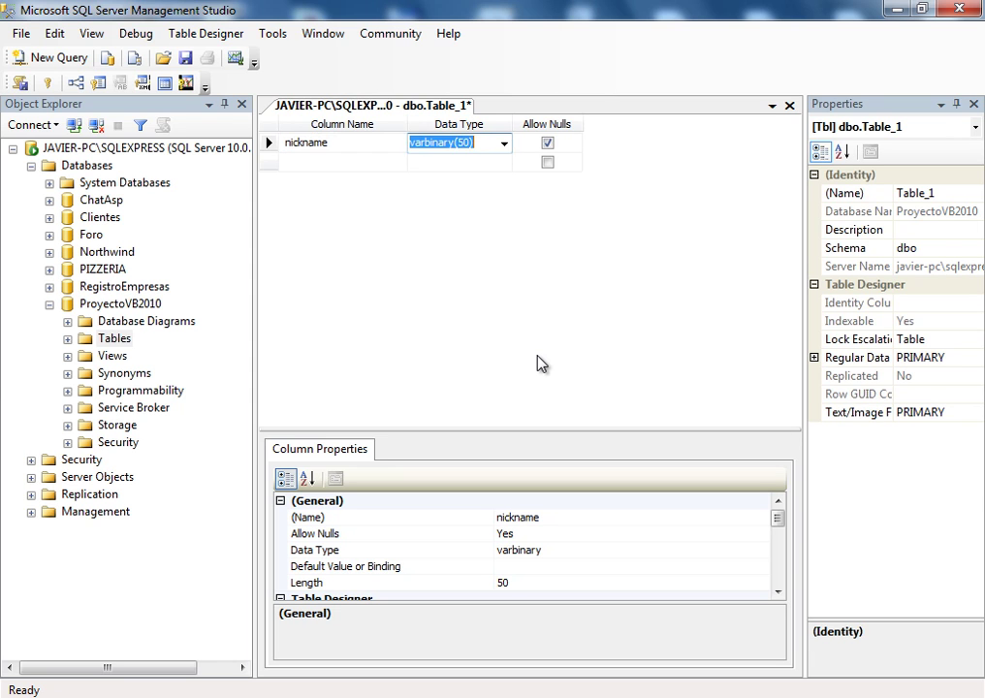
{"action": "key", "text": "BackSpace"}
{"action": "type", "text": "varc"}
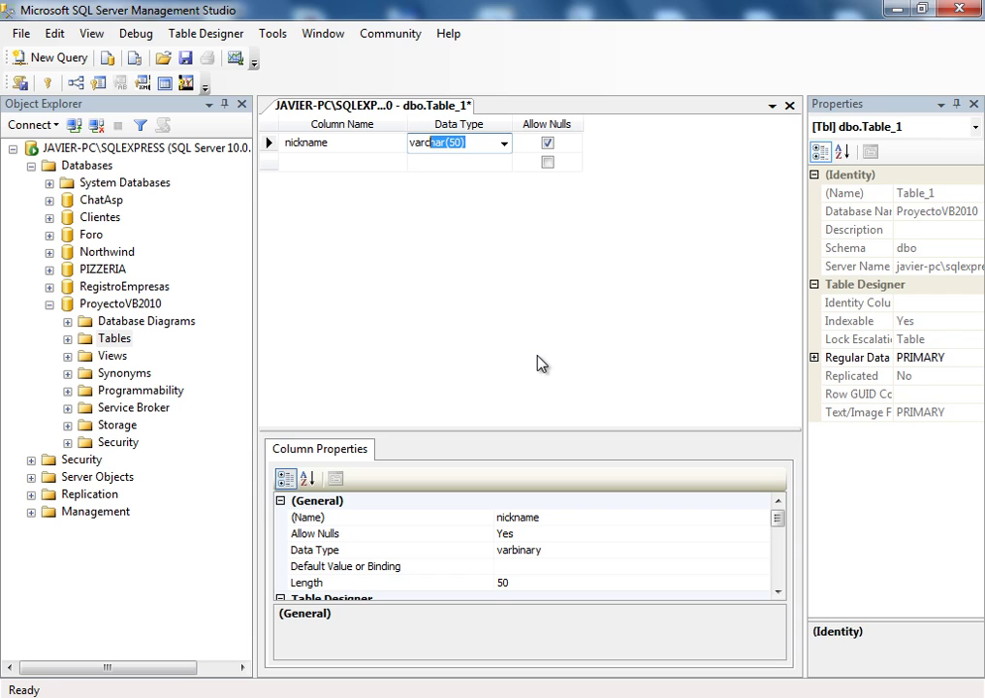
{"action": "type", "text": "har("}
{"action": "key", "text": "Delete"}
{"action": "key", "text": "Delete"}
{"action": "type", "text": "15"}
- Disallow nulls in the nickname column and make it the table's primary key
{"action": "left_click", "coordinate": [548, 145]}
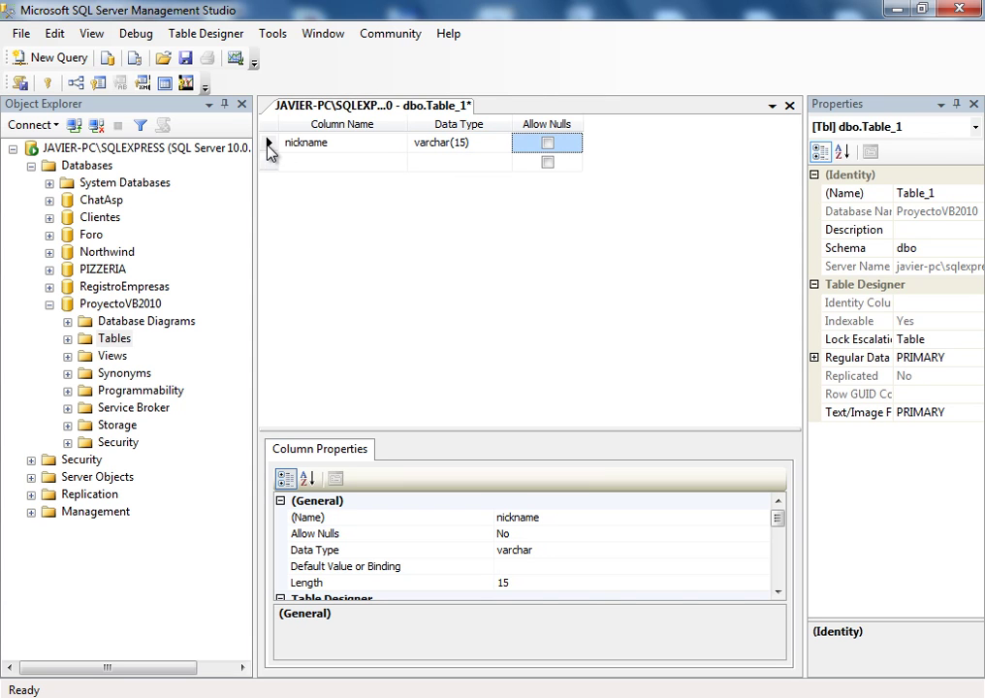
{"action": "right_click", "coordinate": [270, 152]}
{"action": "left_click", "coordinate": [309, 157]}
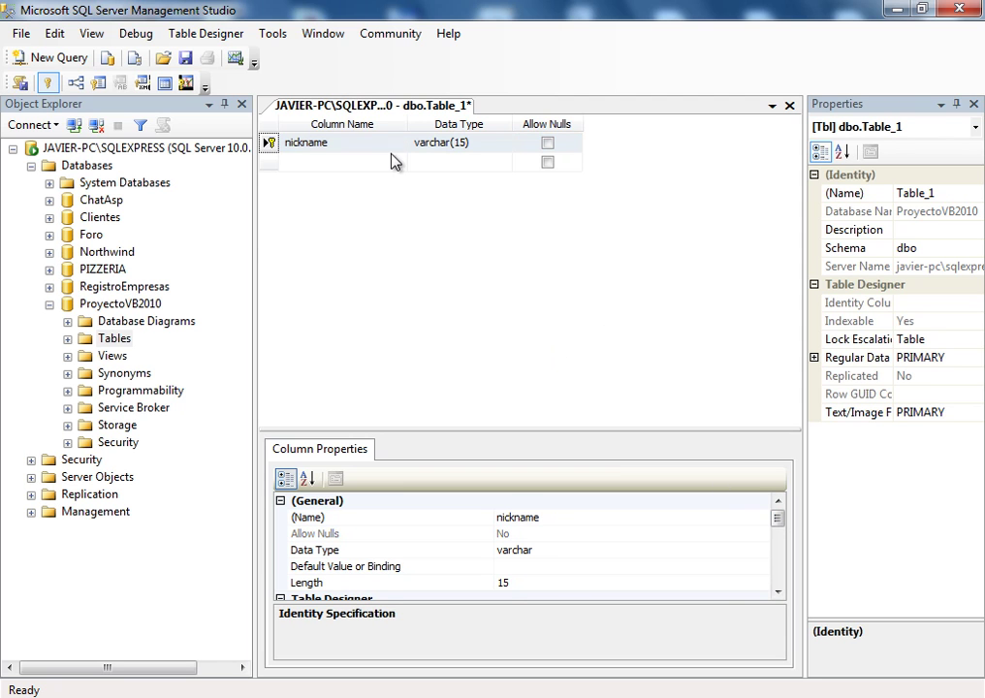
- Add a second column named password with data type varchar(15)
{"action": "left_click", "coordinate": [354, 147]}
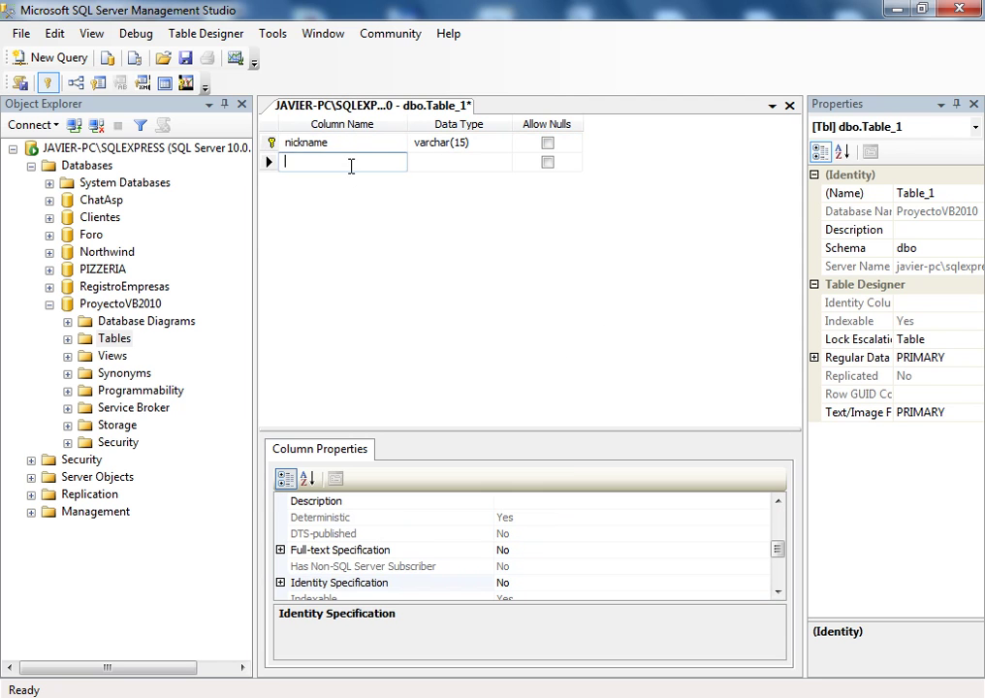
{"action": "left_click", "coordinate": [351, 163]}
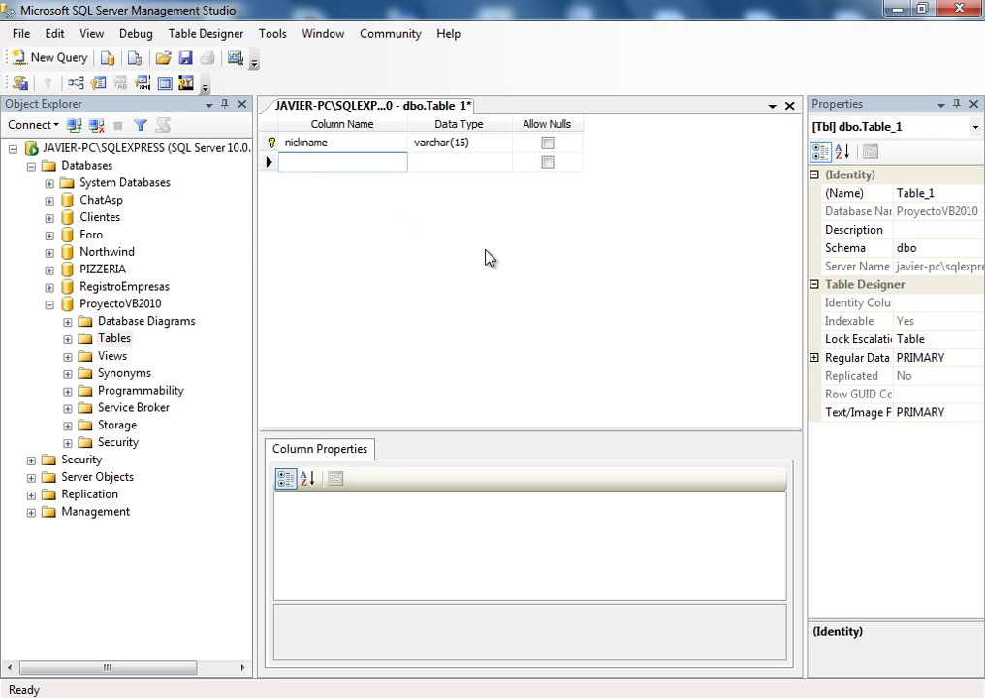
{"action": "type", "text": "pa"}
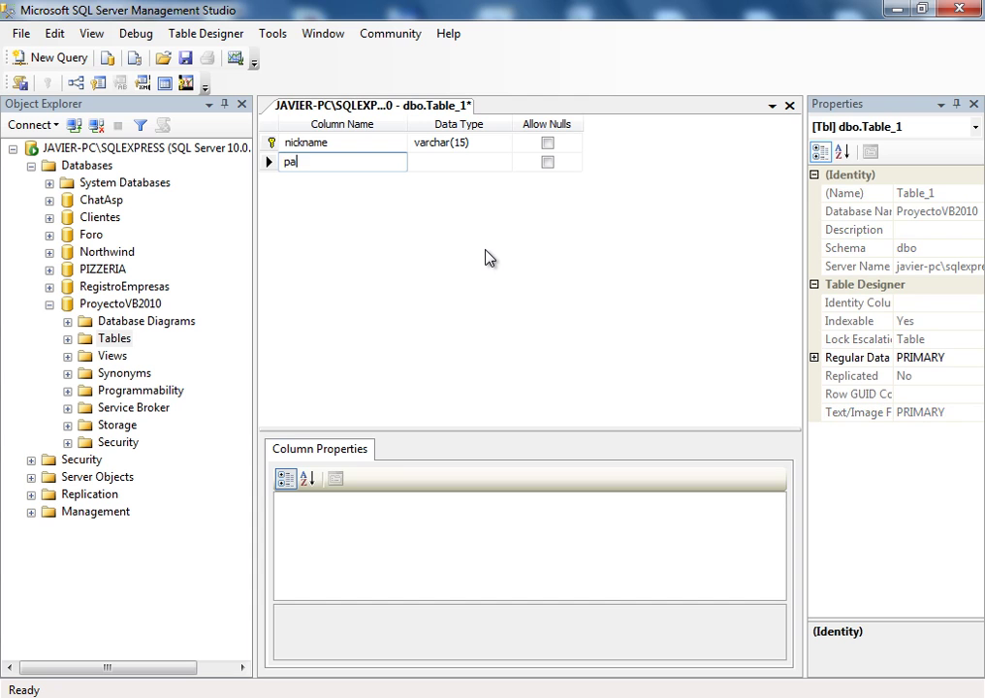
{"action": "type", "text": "ssword"}
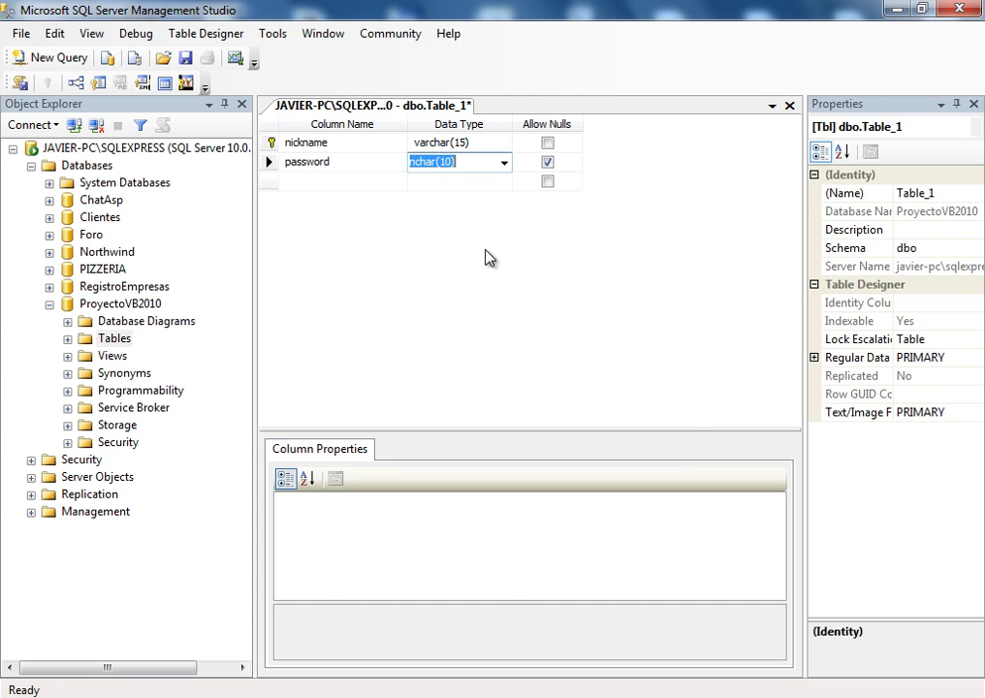
{"action": "key", "text": "Tab"}
{"action": "type", "text": "varch"}
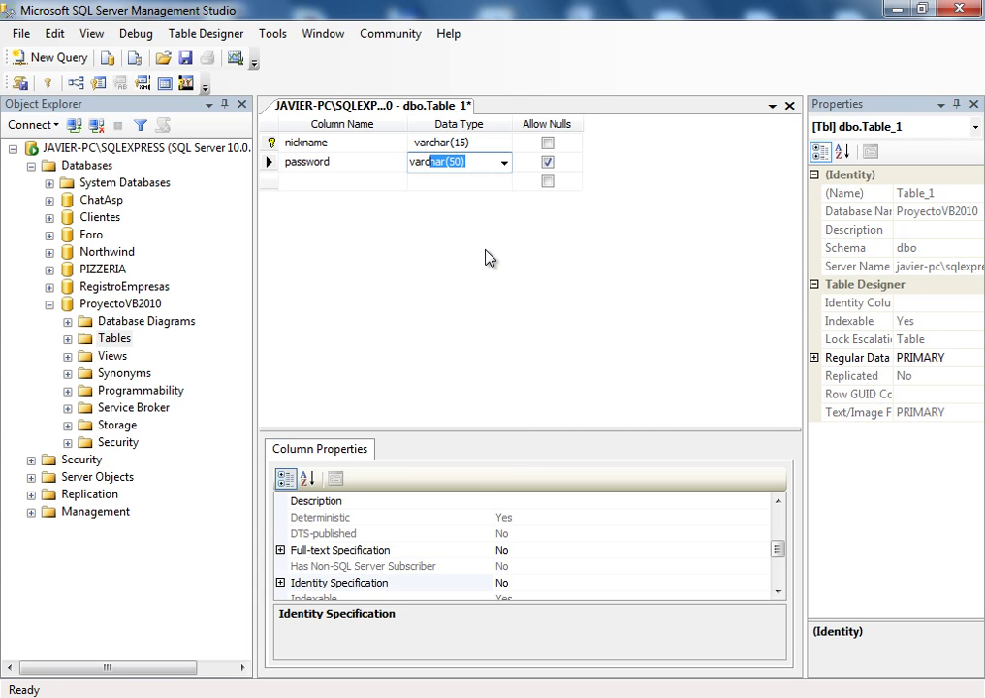
{"action": "type", "text": "ar(15)"}
{"action": "key", "text": "Down"}
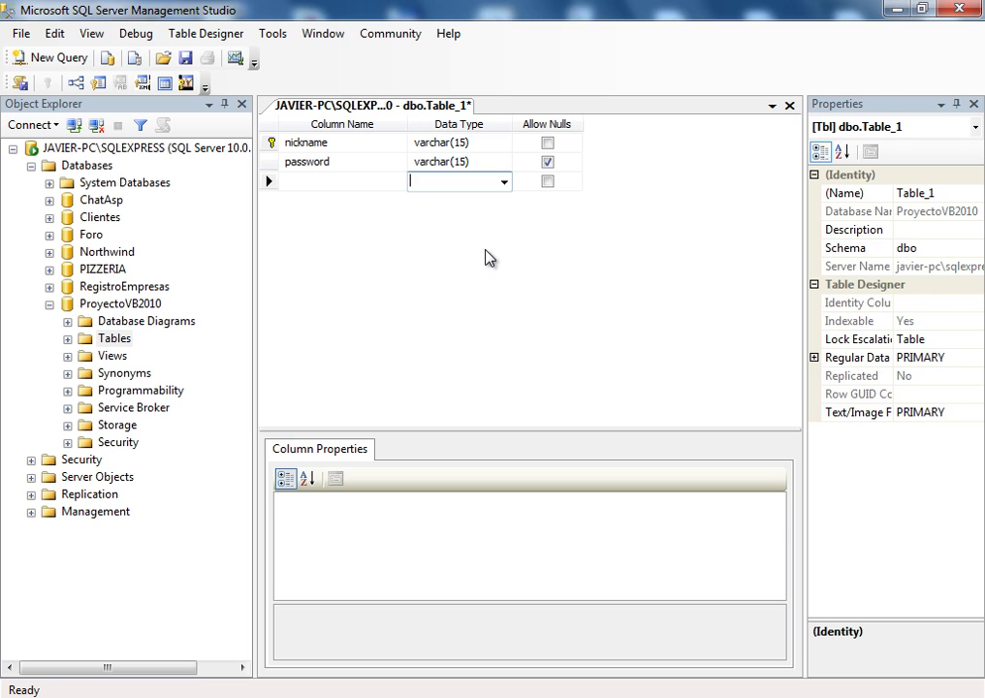
- Add a third column named nombres below the password column
{"action": "left_click", "coordinate": [327, 198]}
{"action": "key", "text": "shift+Tab"}
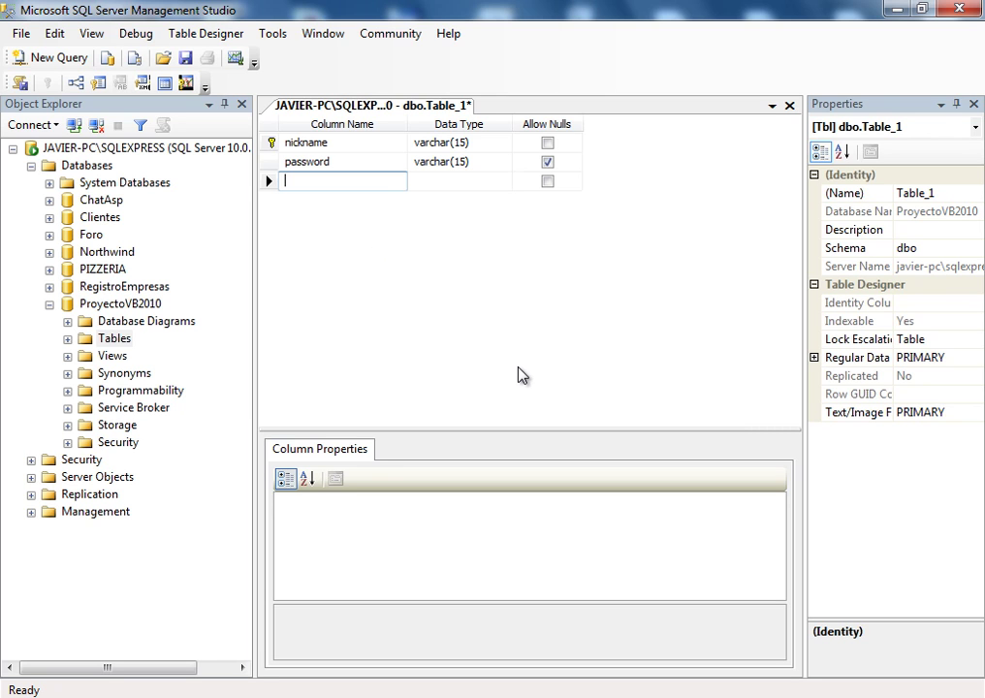
{"action": "type", "text": "nimbres"}
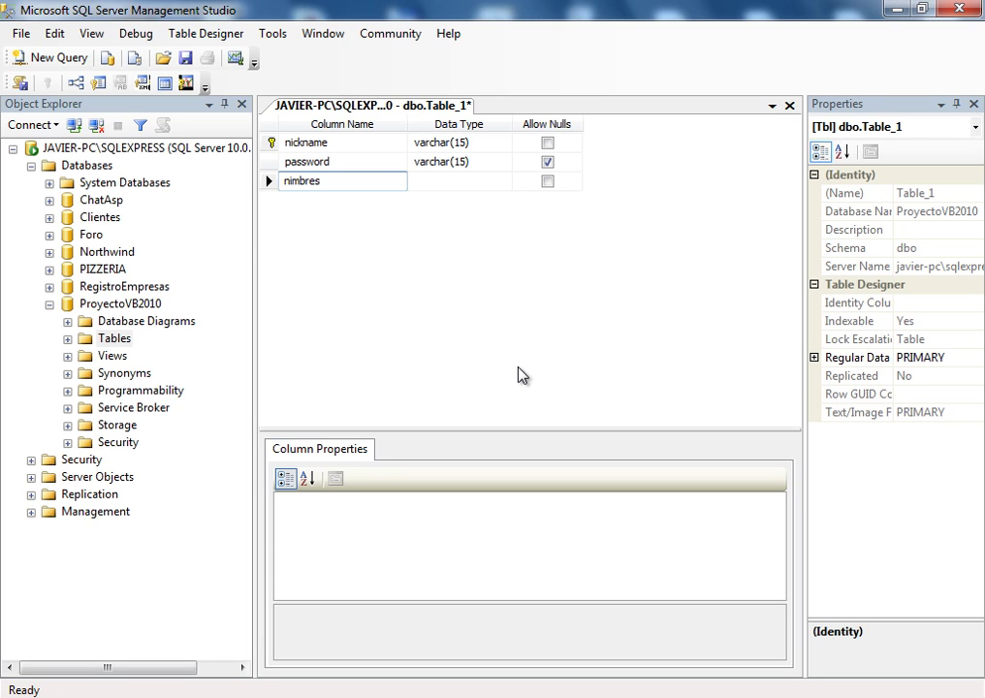
{"action": "key", "text": "BackSpace"}
{"action": "key", "text": "BackSpace"}
{"action": "key", "text": "BackSpace"}
{"action": "key", "text": "BackSpace"}
{"action": "key", "text": "BackSpace"}
{"action": "key", "text": "BackSpace"}
{"action": "type", "text": "ombres"}
- Set the data type of the nombres column to varchar(30)
{"action": "key", "text": "Tab"}
{"action": "type", "text": "varch"}
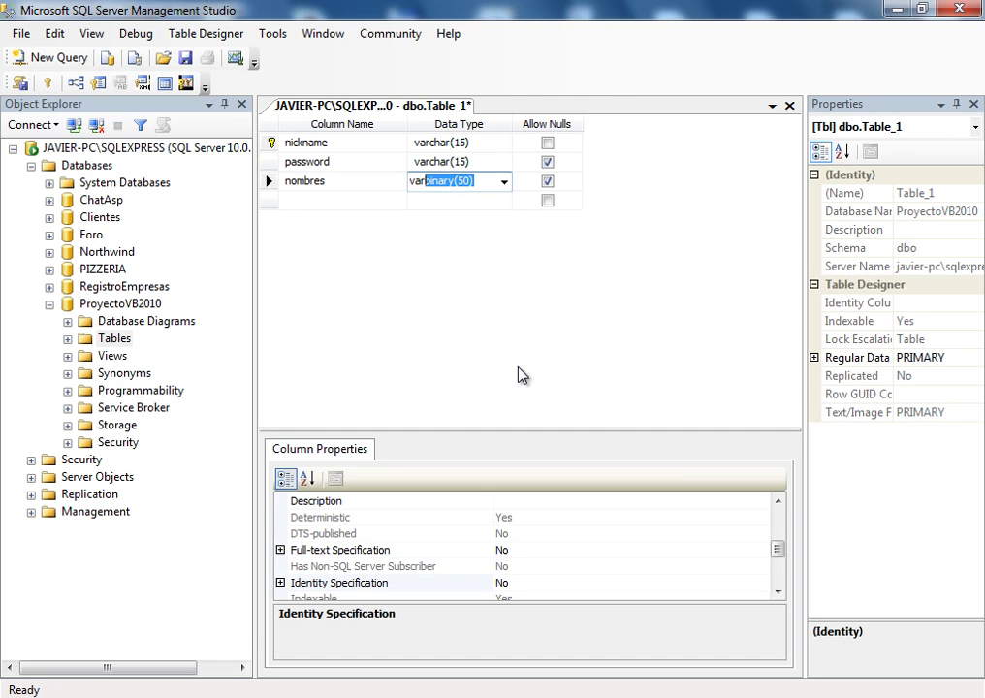
{"action": "key", "text": "End"}
{"action": "key", "text": "Left"}
{"action": "key", "text": "Left"}
{"action": "key", "text": "Left"}
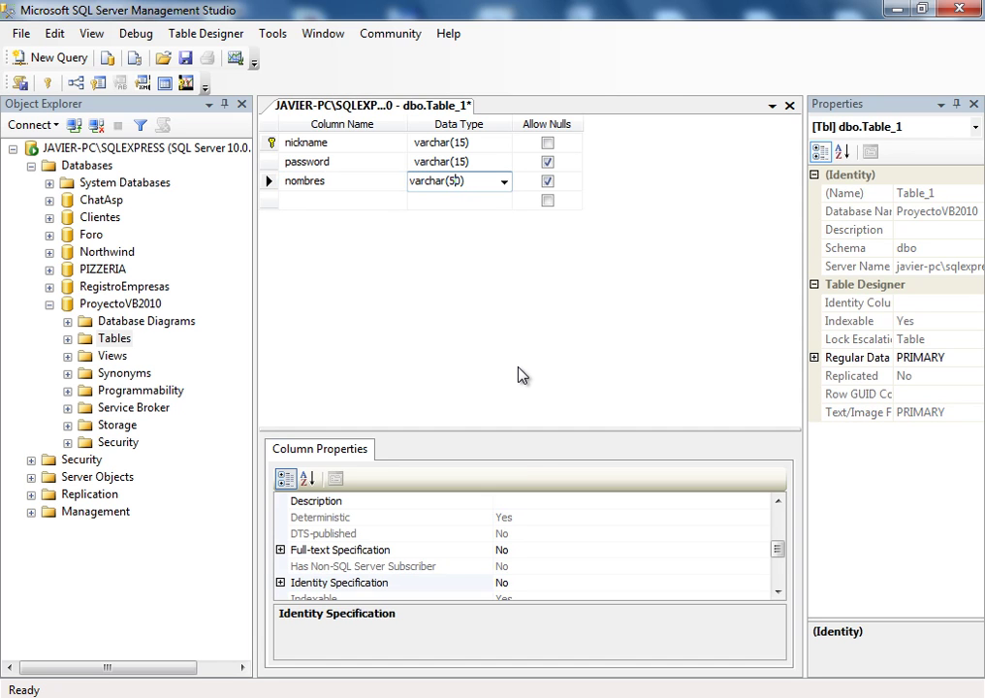
{"action": "key", "text": "Delete"}
{"action": "key", "text": "Delete"}
{"action": "type", "text": "3"}
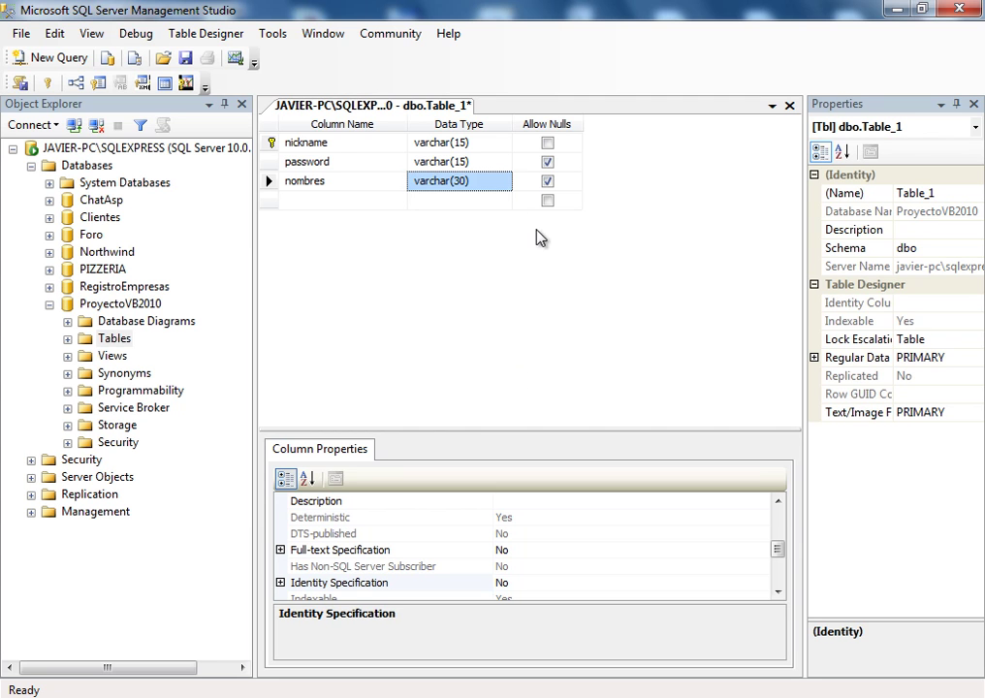
- Save the new table under the name tb_usuarios and expand the Tables folder of ProyectoVB2010
{"action": "right_click", "coordinate": [341, 110]}
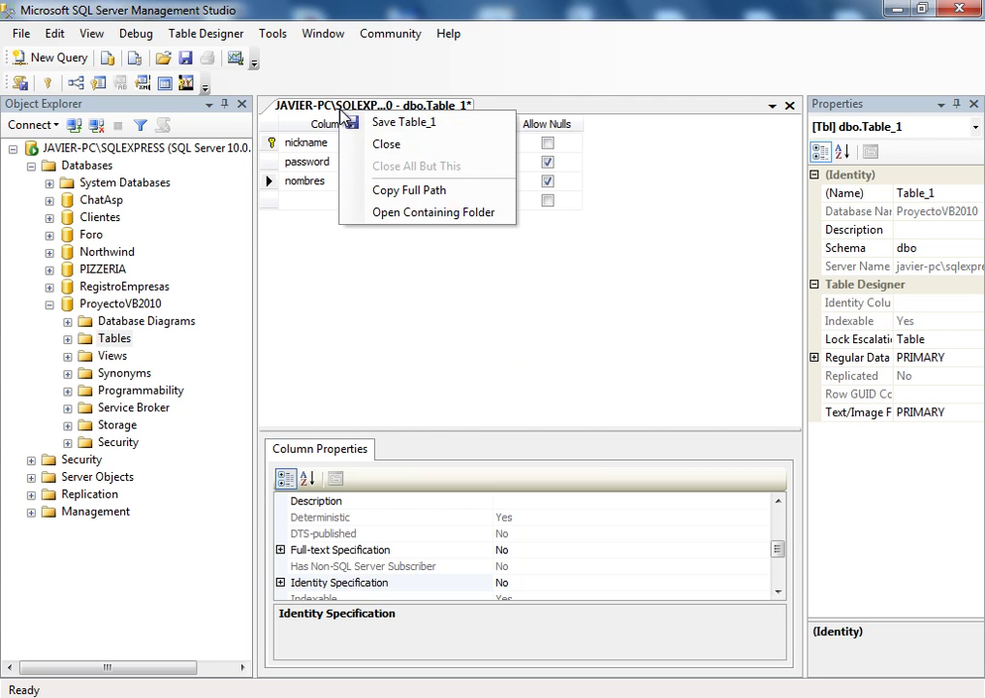
{"action": "left_click", "coordinate": [361, 123]}
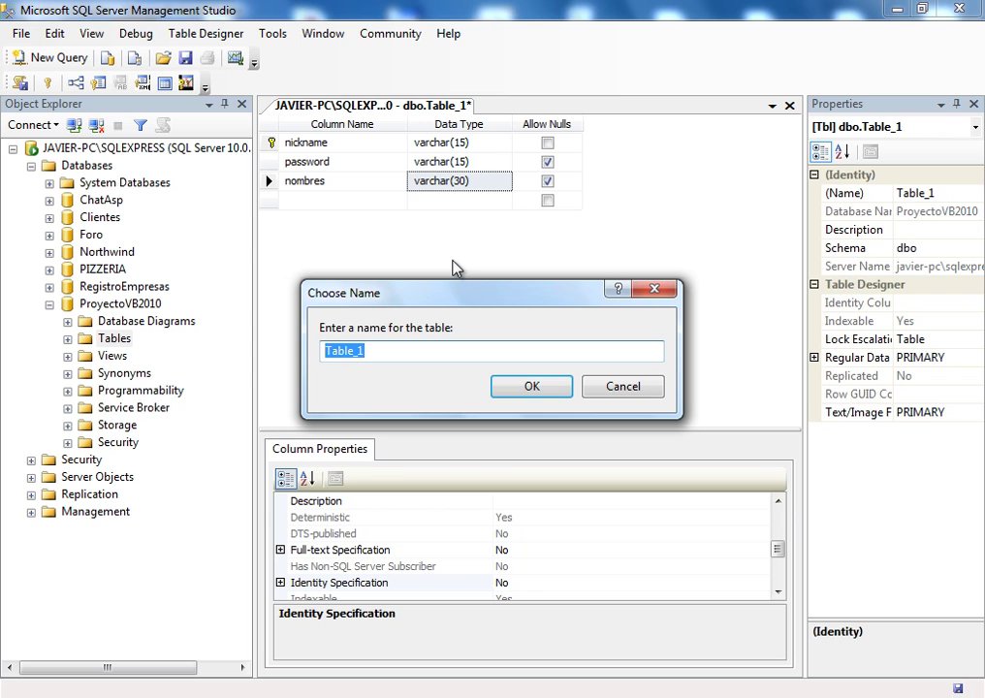
{"action": "key", "text": "BackSpace"}
{"action": "type", "text": "tb_"}
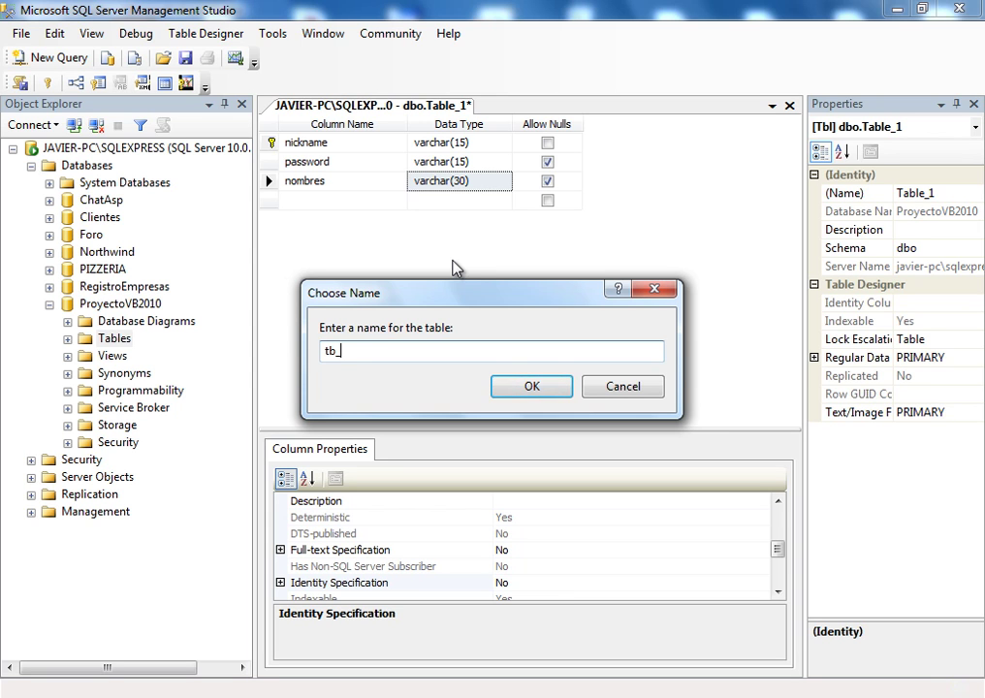
{"action": "type", "text": "usuarios"}
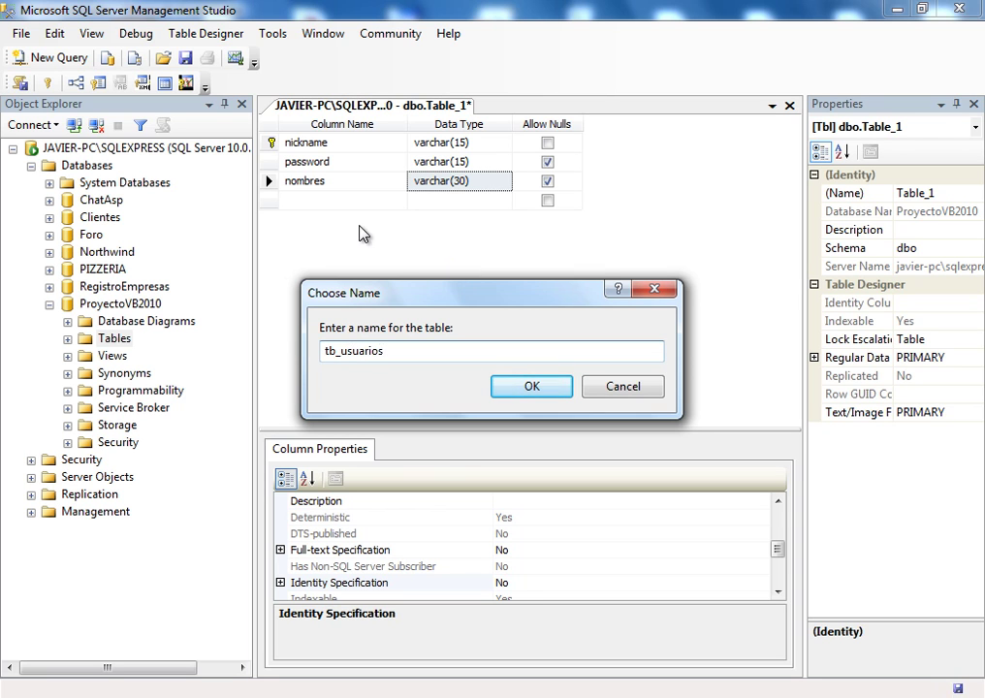
{"action": "left_click", "coordinate": [532, 386]}
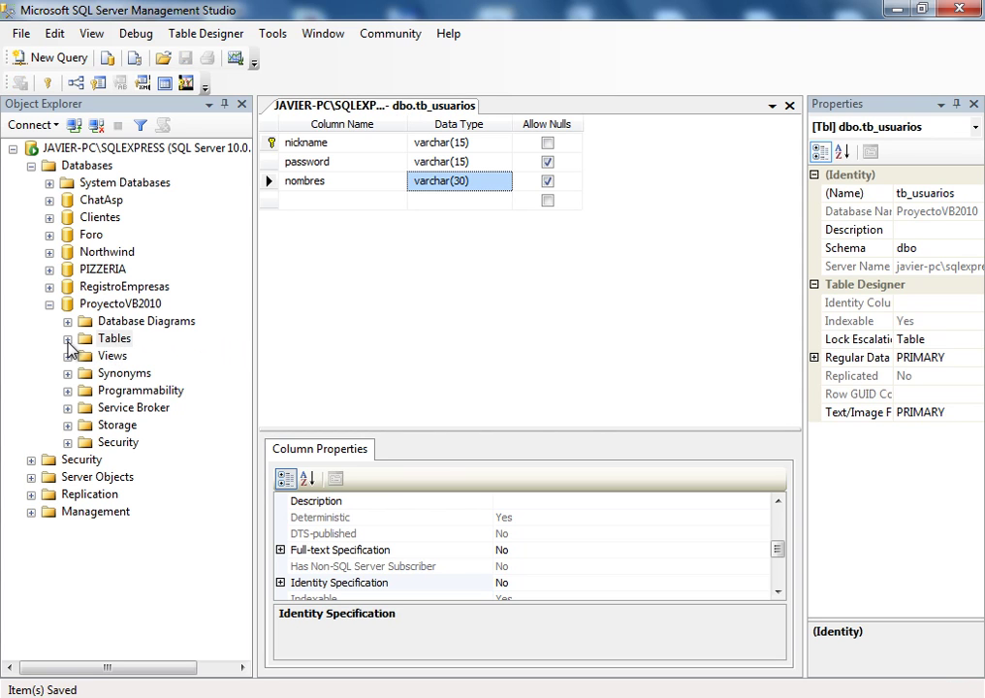
{"action": "left_click", "coordinate": [66, 338]}
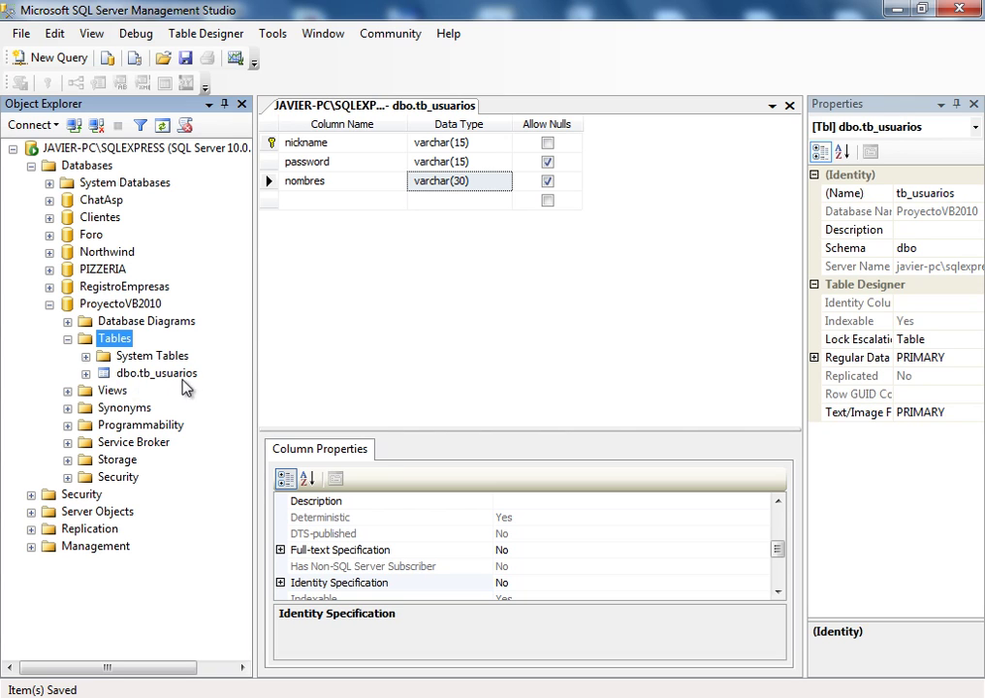
- Create another table in the ProyectoVB2010 database with a first column named CodigoPais
{"action": "right_click", "coordinate": [111, 338]}
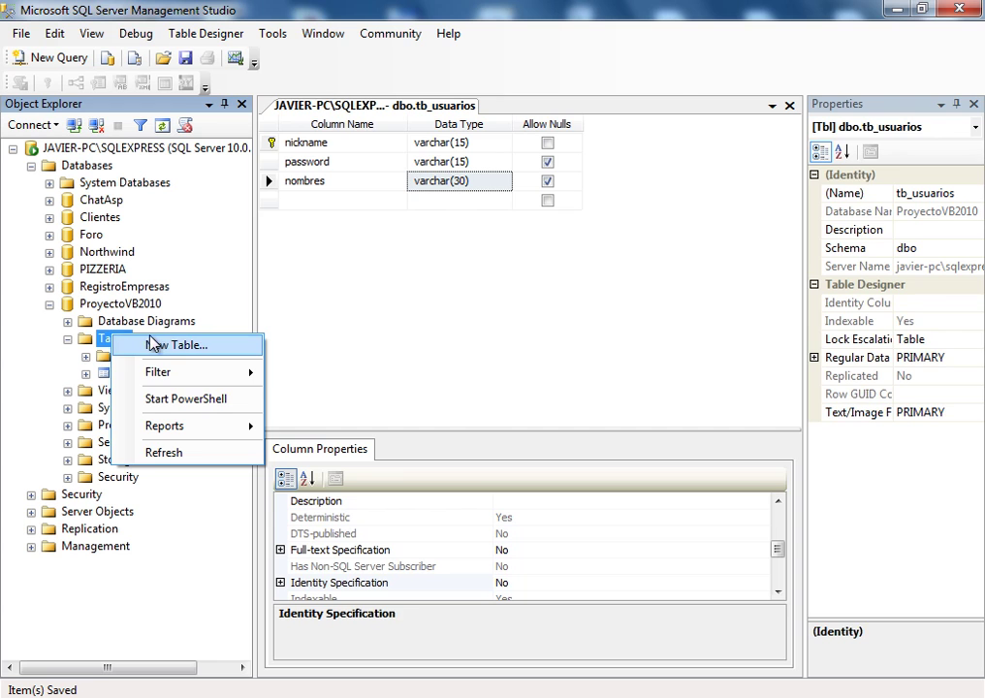
{"action": "left_click", "coordinate": [151, 344]}
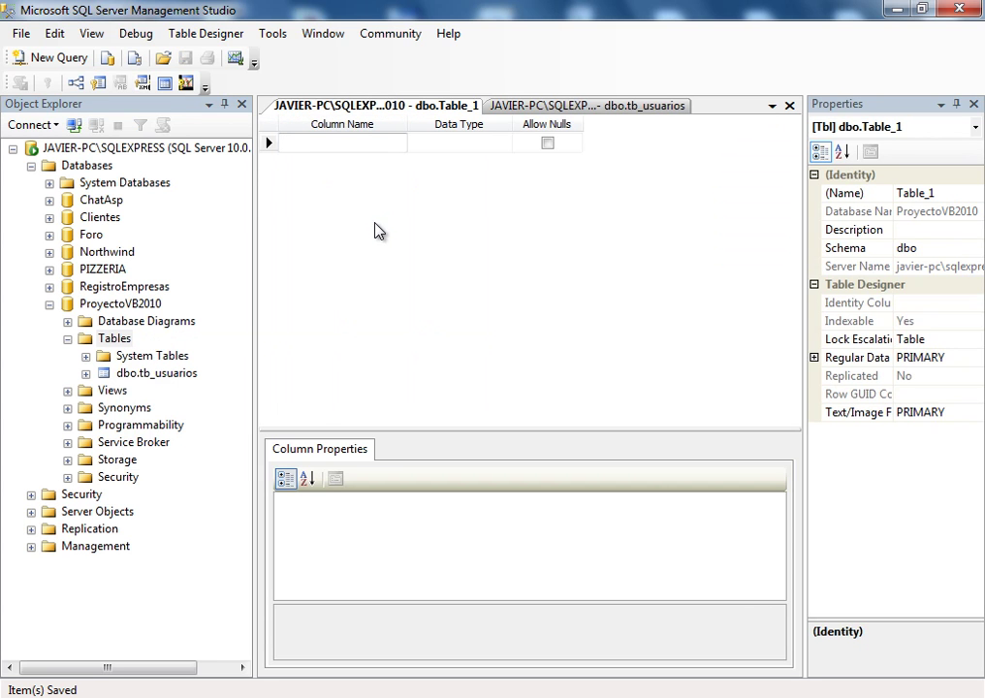
{"action": "type", "text": "Codigo"}
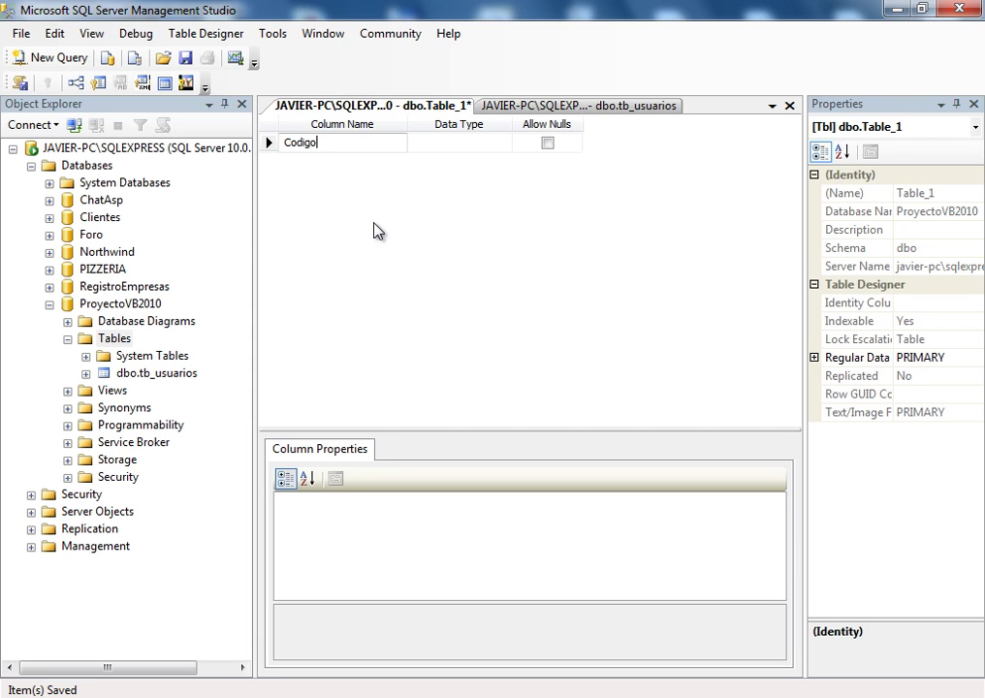
{"action": "type", "text": "Pais"}
- Set the CodigoPais column's data type to numeric(2, 0) and disallow nulls in it
{"action": "left_click", "coordinate": [479, 142]}
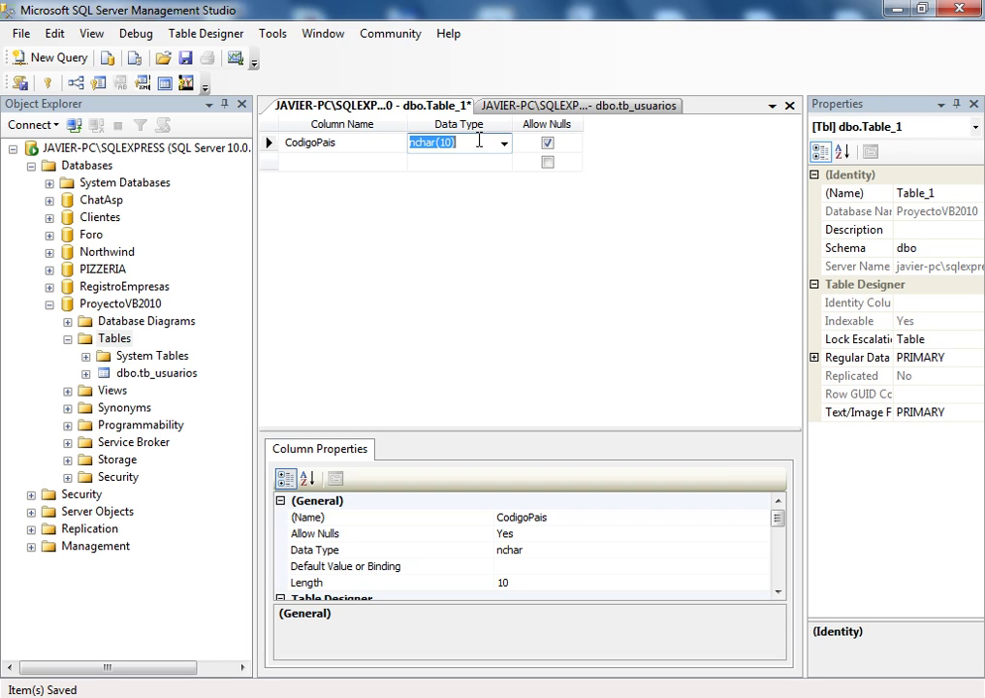
{"action": "key", "text": "BackSpace"}
{"action": "type", "text": "b"}
{"action": "key", "text": "BackSpace"}
{"action": "type", "text": "n"}
{"action": "key", "text": "BackSpace"}
{"action": "key", "text": "BackSpace"}
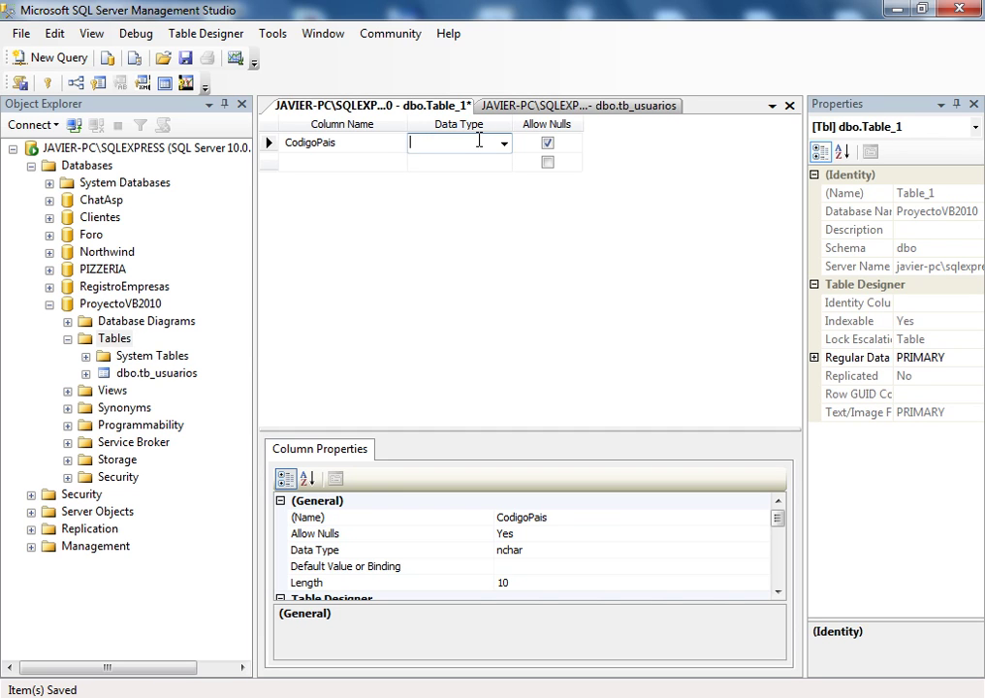
{"action": "type", "text": "nume"}
{"action": "key", "text": "Delete"}
{"action": "key", "text": "Delete"}
{"action": "type", "text": "2, 0)"}
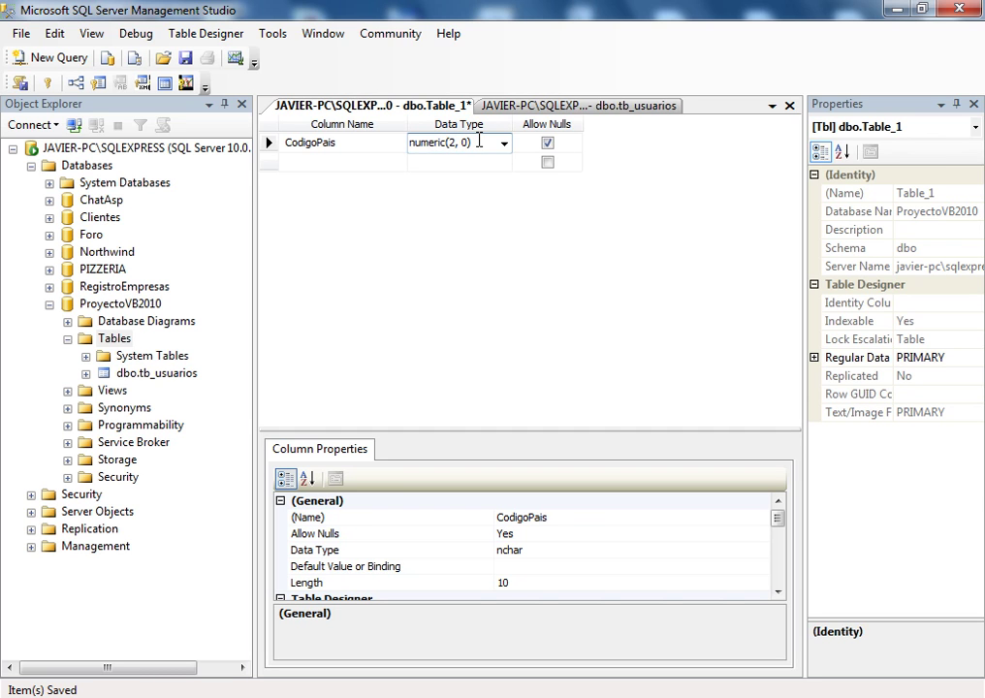
{"action": "left_click", "coordinate": [548, 143]}
- Make CodigoPais an identity column and set it as the table's primary key
{"action": "left_click", "coordinate": [308, 163]}
{"action": "left_click", "coordinate": [273, 143]}
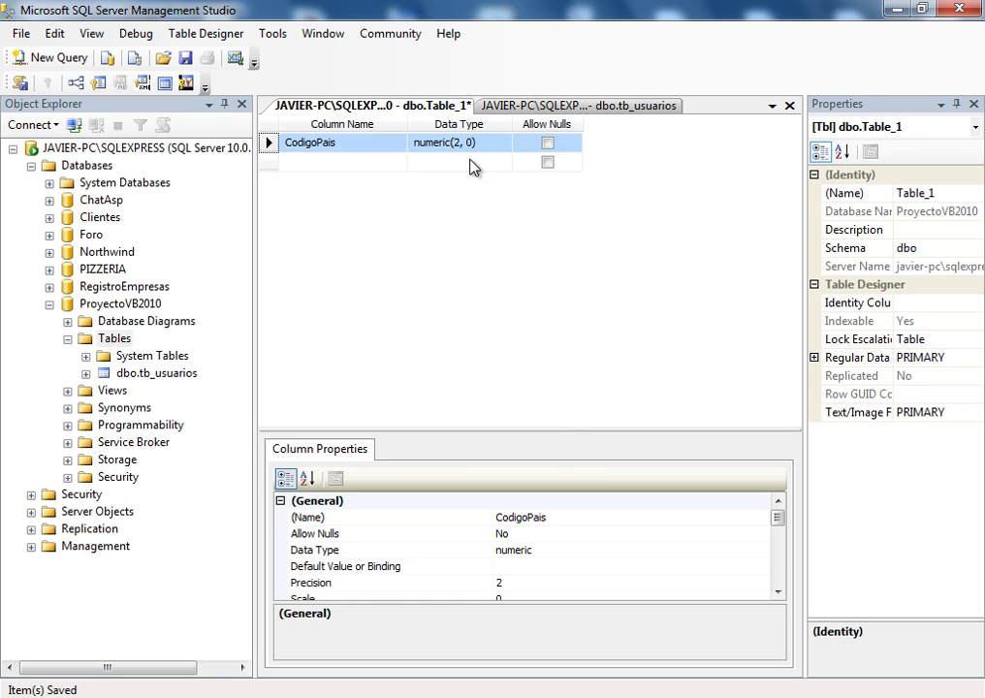
{"action": "left_click", "coordinate": [778, 590]}
{"action": "left_click", "coordinate": [778, 591]}
{"action": "left_click", "coordinate": [778, 590]}
{"action": "left_click", "coordinate": [778, 590]}
{"action": "left_click", "coordinate": [778, 591]}
{"action": "left_click", "coordinate": [778, 591]}
{"action": "left_click", "coordinate": [778, 591]}
{"action": "left_click", "coordinate": [777, 590]}
{"action": "left_click", "coordinate": [778, 590]}
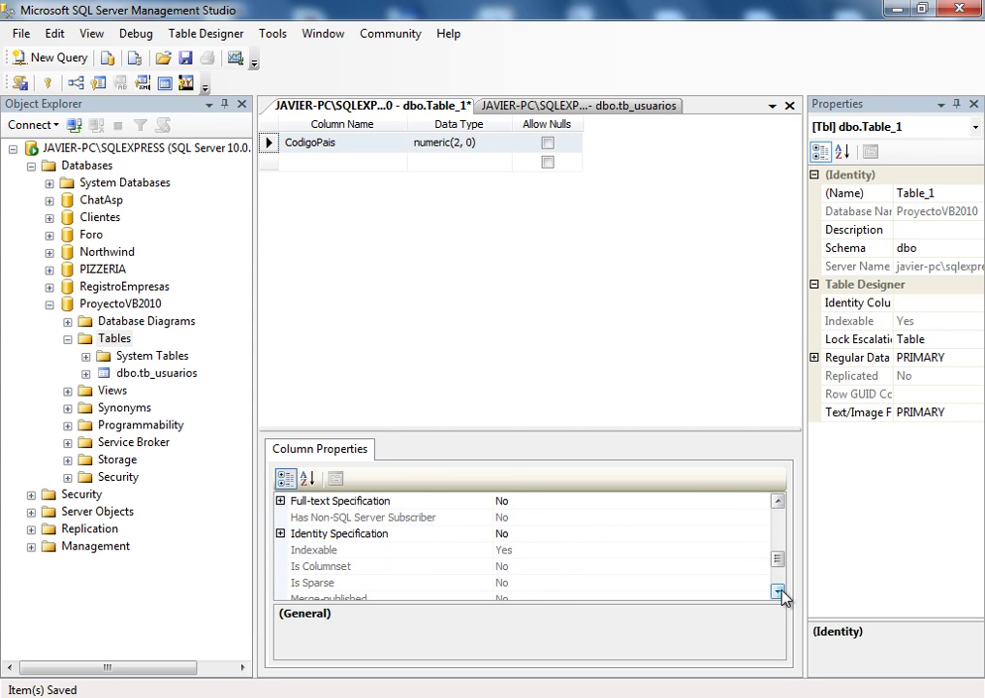
{"action": "left_click", "coordinate": [280, 534]}
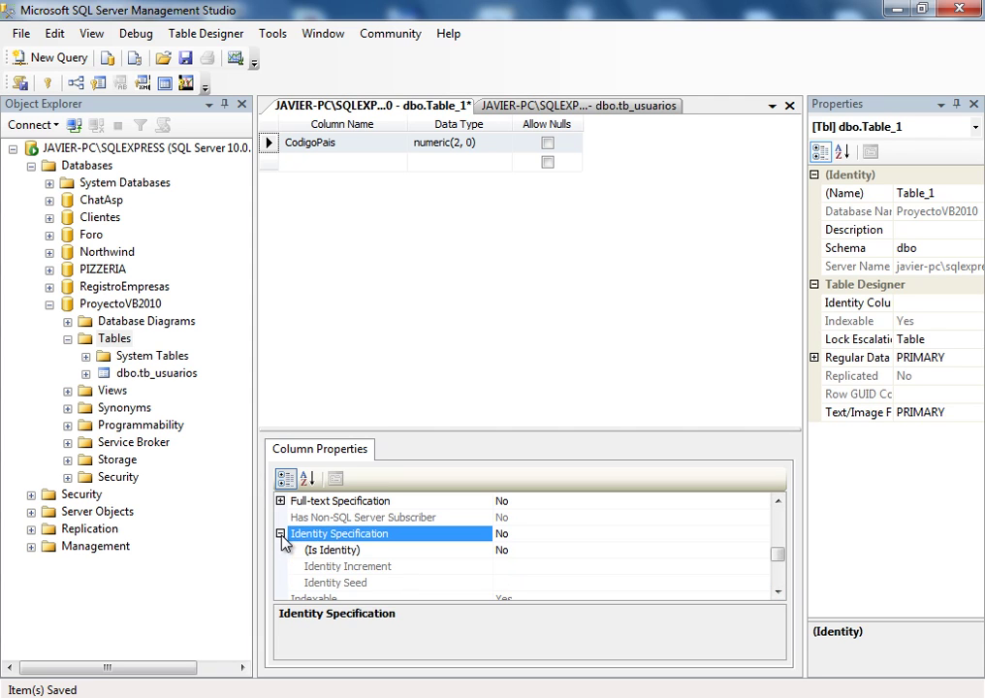
{"action": "left_click", "coordinate": [526, 550]}
{"action": "double_click", "coordinate": [540, 550]}
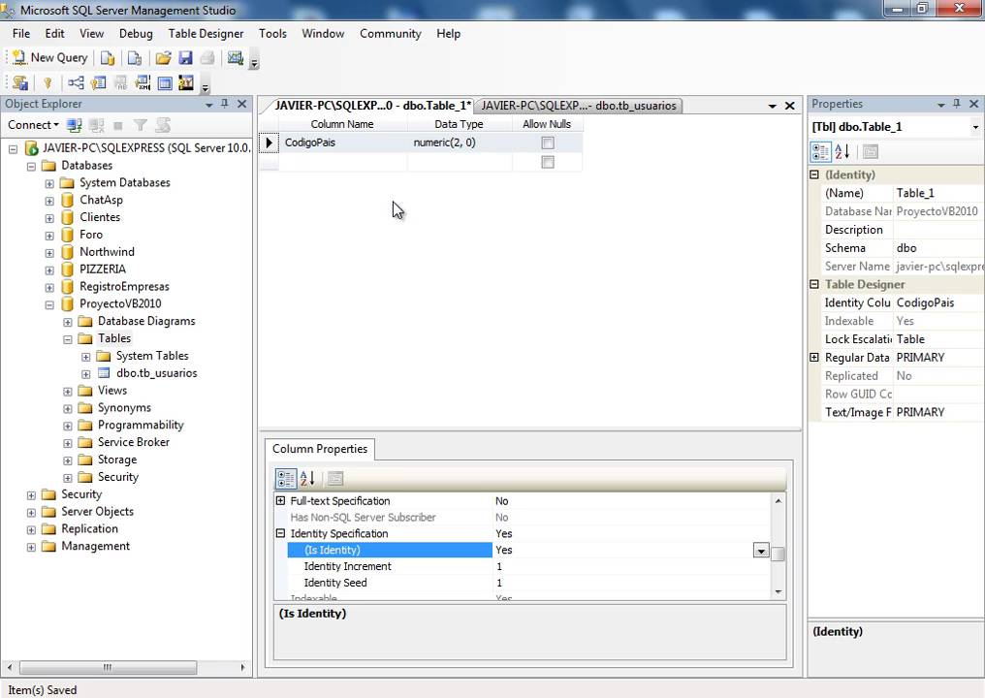
{"action": "right_click", "coordinate": [269, 143]}
{"action": "left_click", "coordinate": [291, 155]}
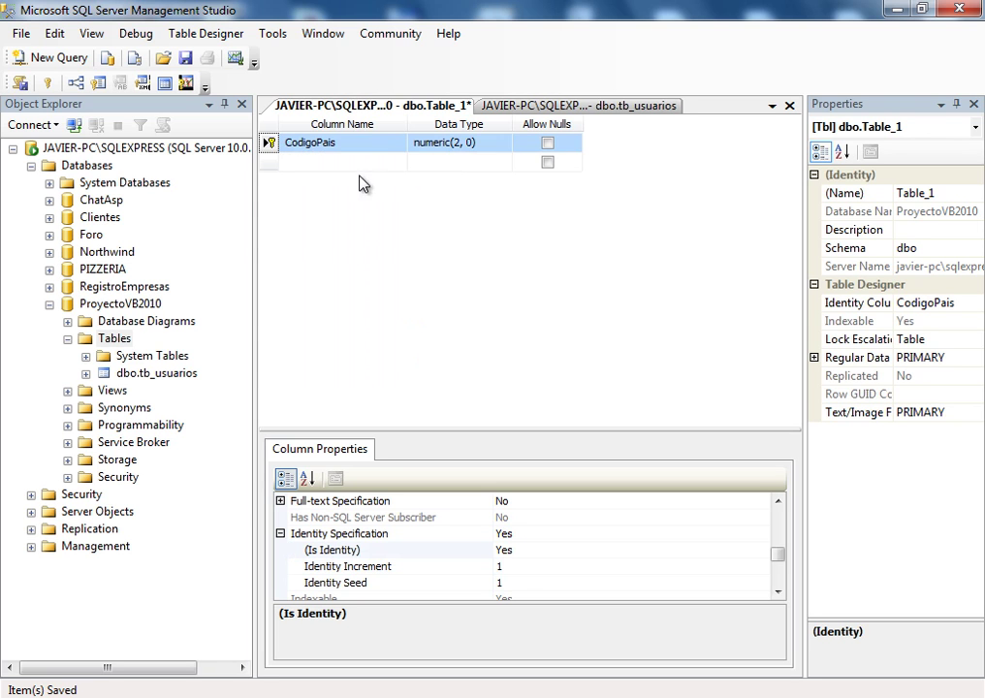
- Add a second column named NombrePais with data type varchar(30)
{"action": "left_click", "coordinate": [308, 165]}
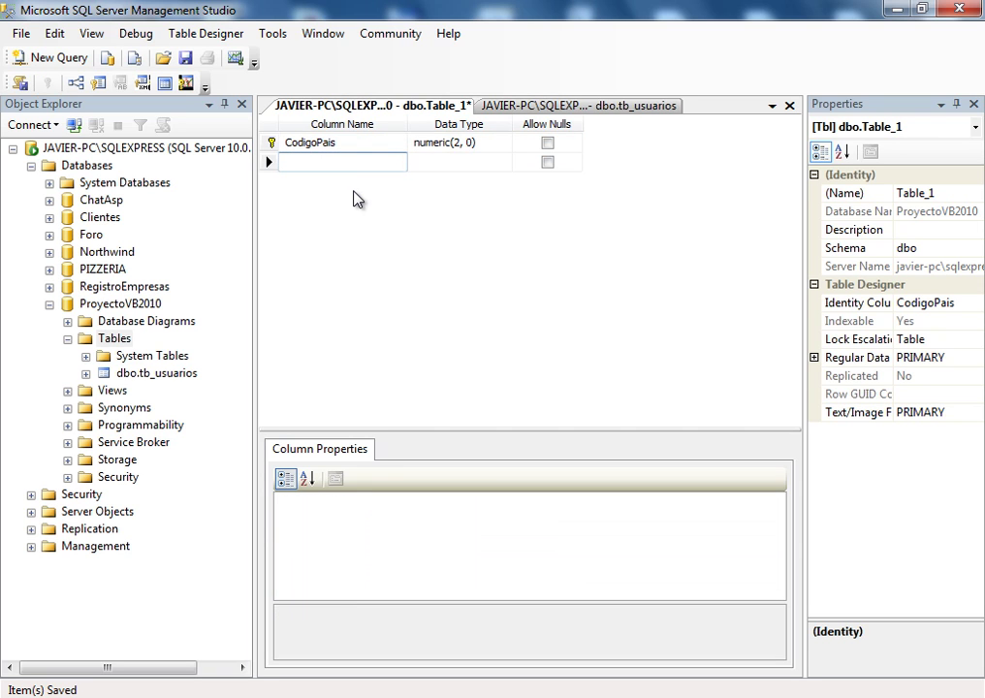
{"action": "type", "text": "NombrePais"}
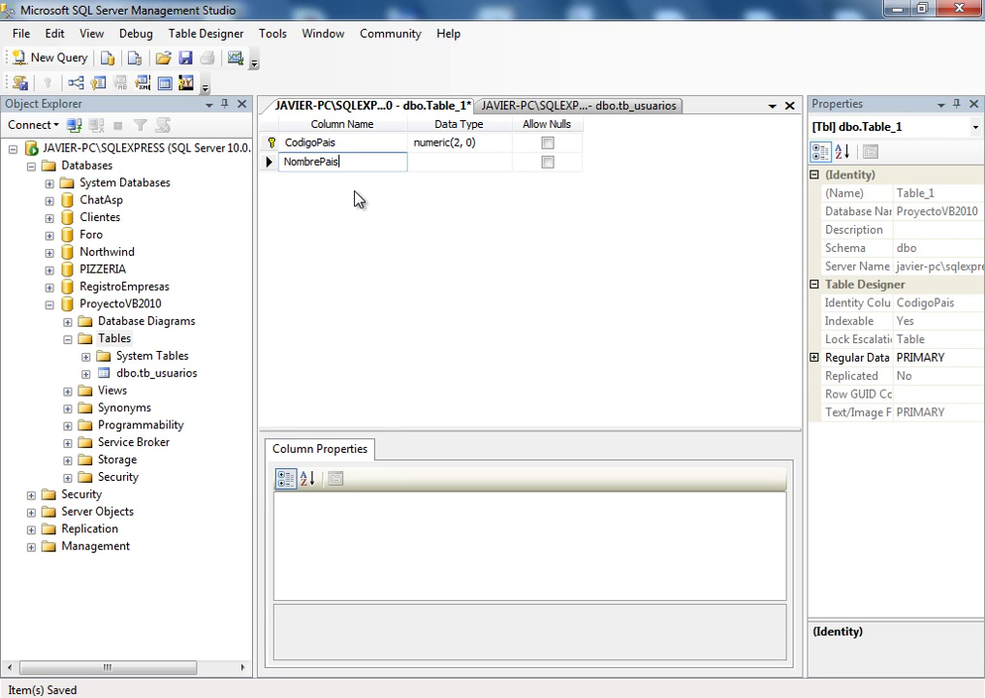
{"action": "key", "text": "Tab"}
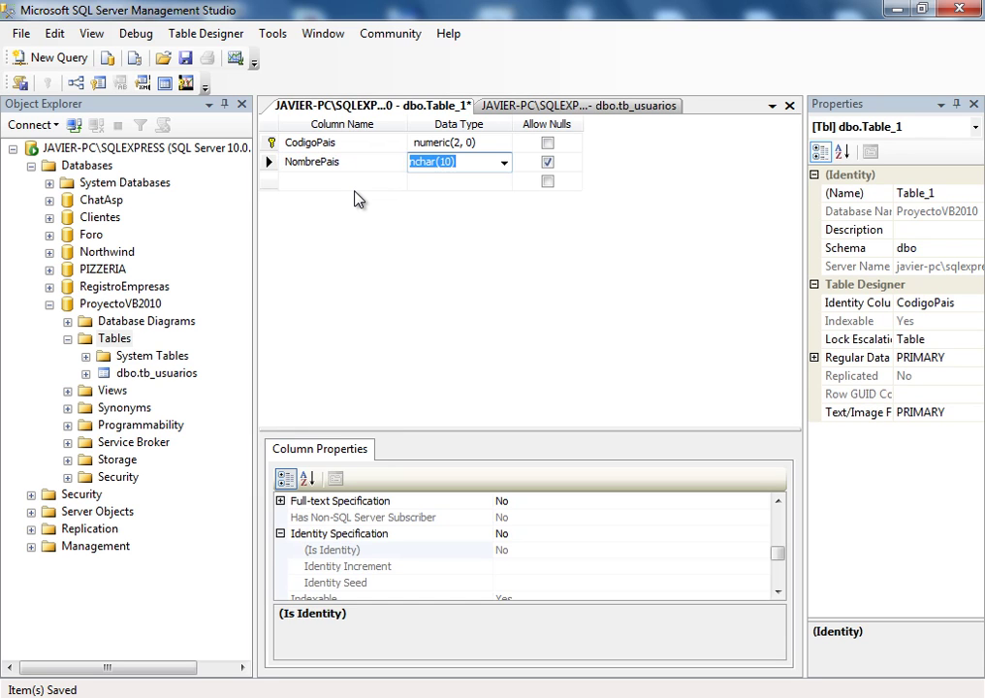
{"action": "type", "text": "varcha"}
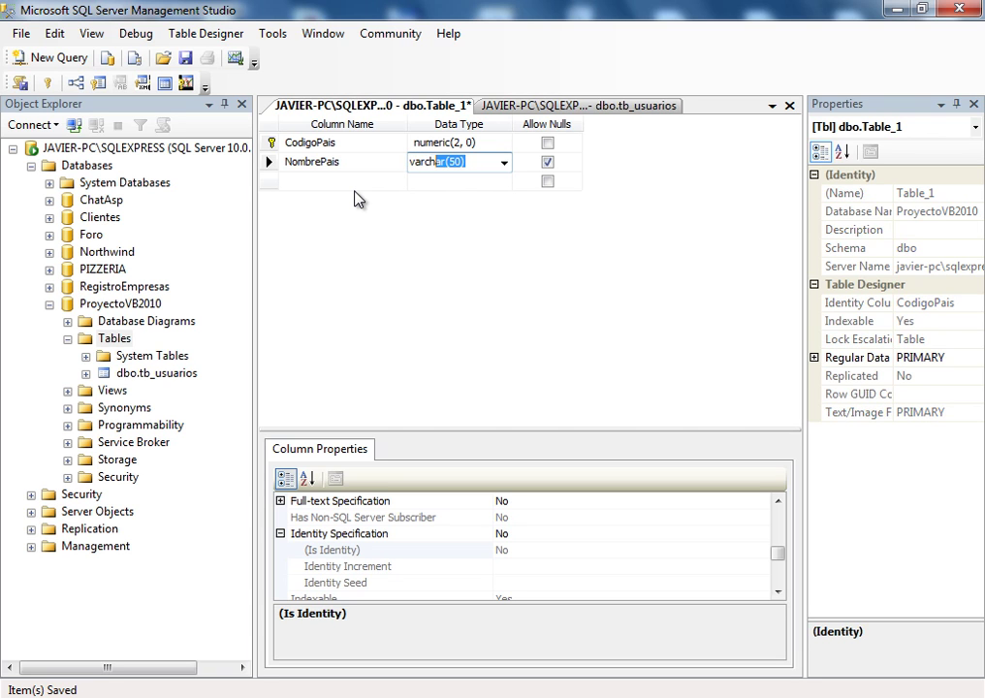
{"action": "type", "text": "r"}
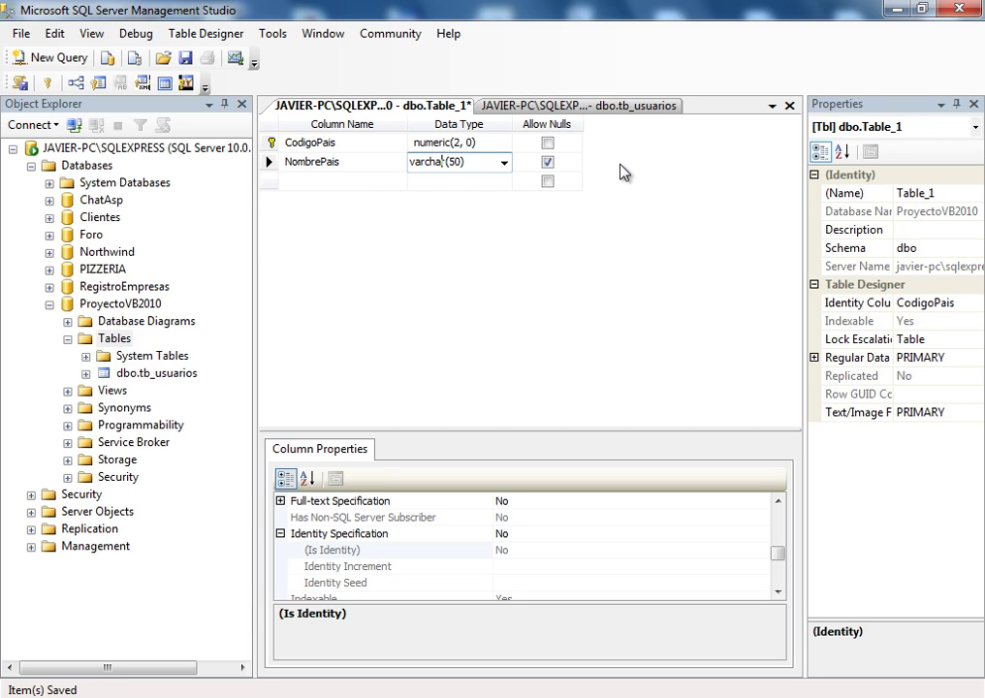
{"action": "key", "text": "Delete"}
{"action": "type", "text": "3"}
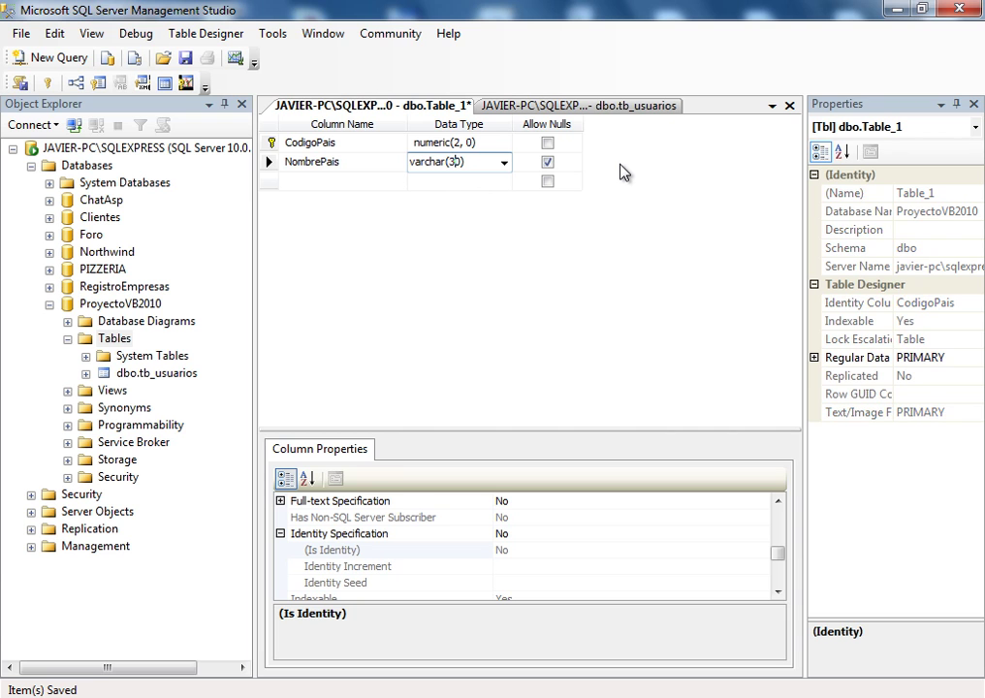
- Save the country table under the name tb_pais
{"action": "right_click", "coordinate": [339, 104]}
{"action": "left_click", "coordinate": [378, 118]}
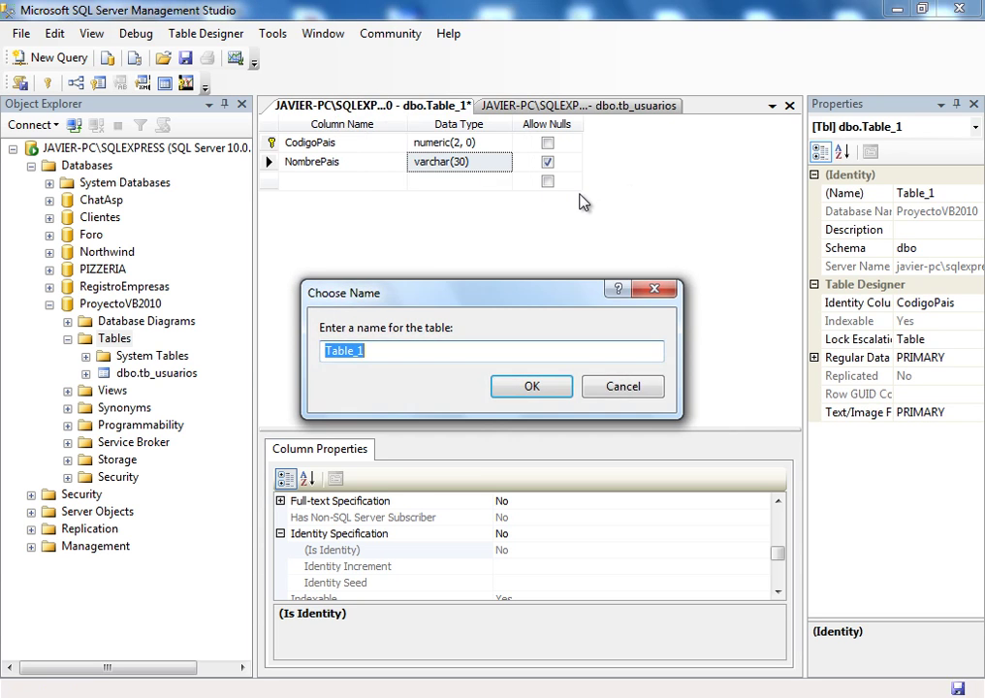
{"action": "key", "text": "BackSpace"}
{"action": "type", "text": "tb"}
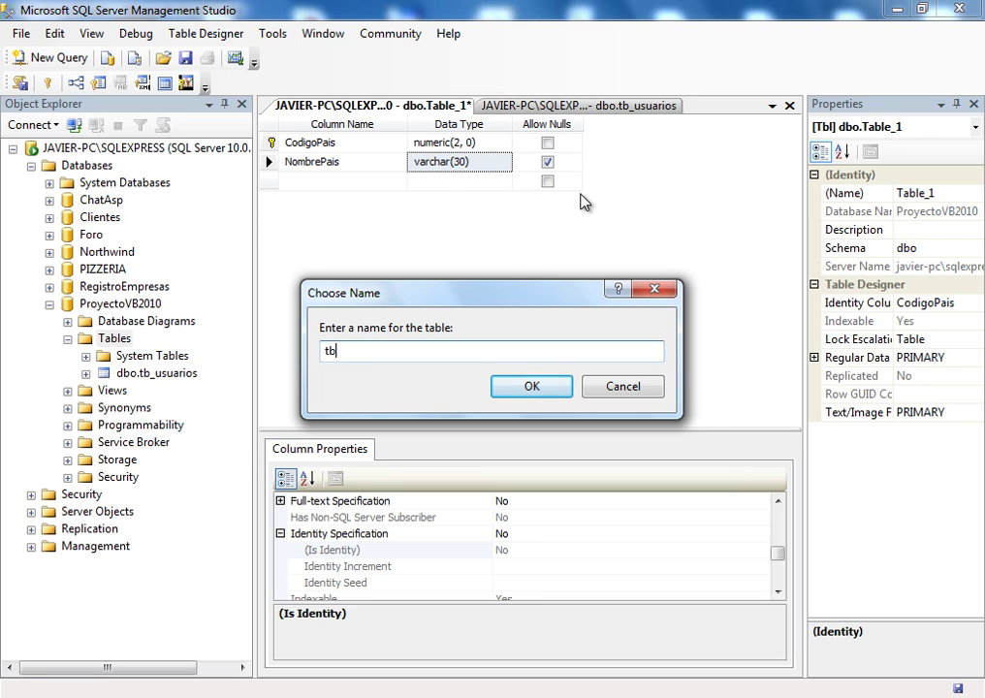
{"action": "type", "text": "_pais"}
{"action": "left_click", "coordinate": [536, 388]}
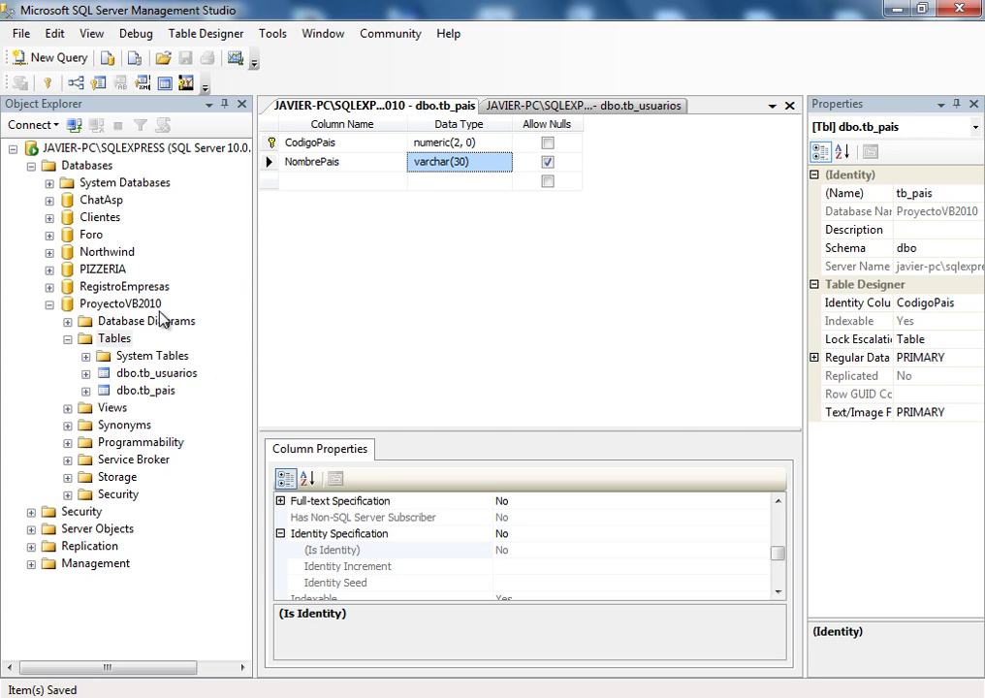
- Create a further table in ProyectoVB2010 with a first column named CodigoProfesion
{"action": "right_click", "coordinate": [118, 345]}
{"action": "left_click", "coordinate": [186, 355]}
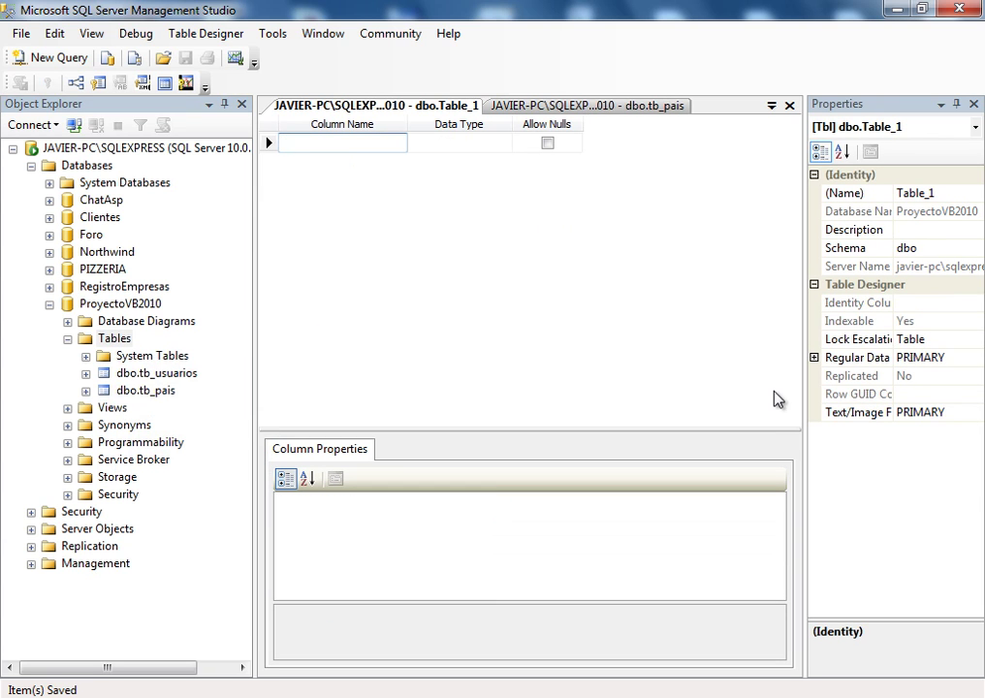
{"action": "type", "text": "C"}
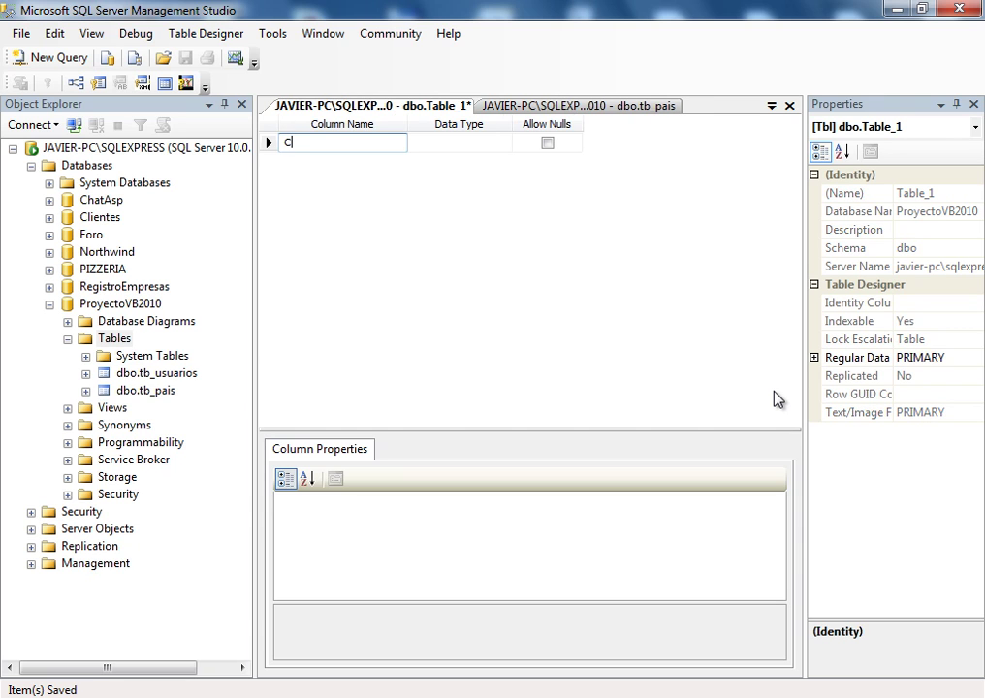
{"action": "type", "text": "odigoProfesion"}
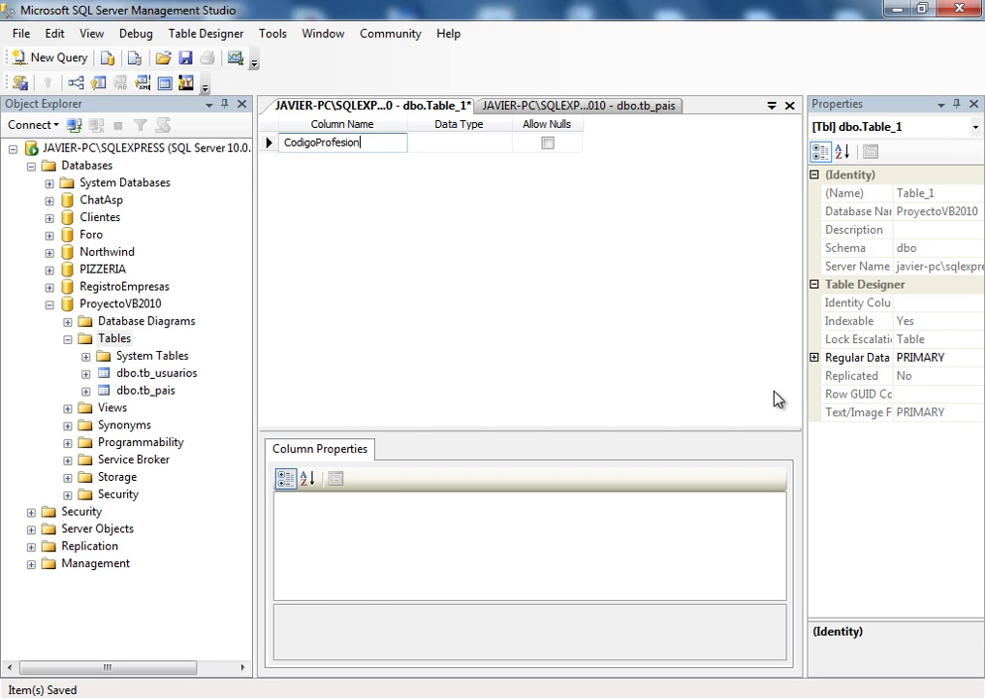
- Set the CodigoProfesion column's data type to numeric(2, 0) and disallow nulls in it
{"action": "key", "text": "Tab"}
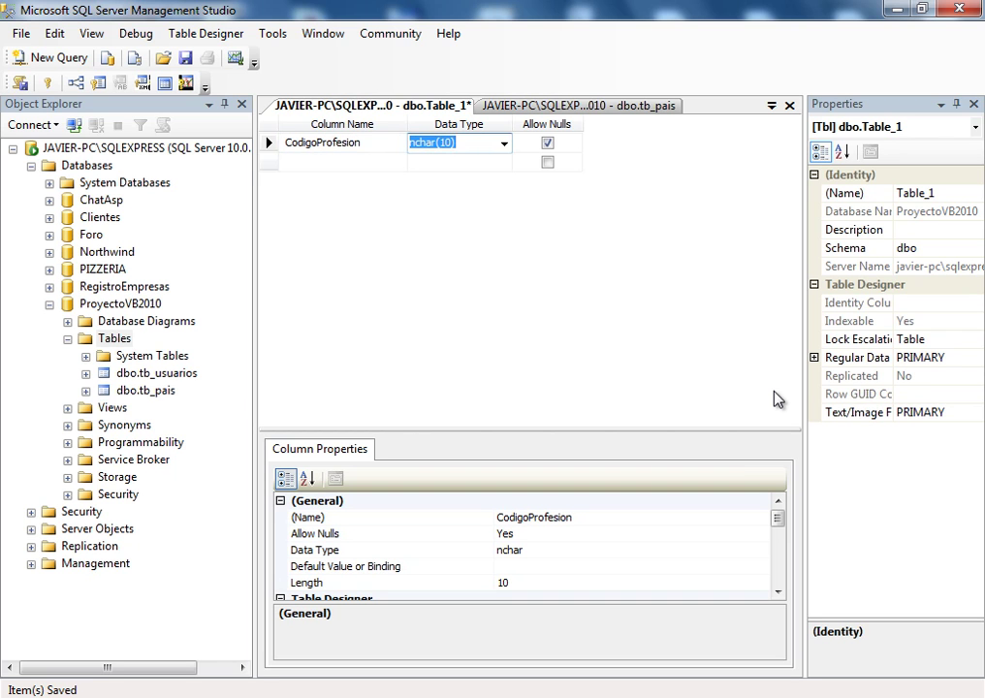
{"action": "type", "text": "nu"}
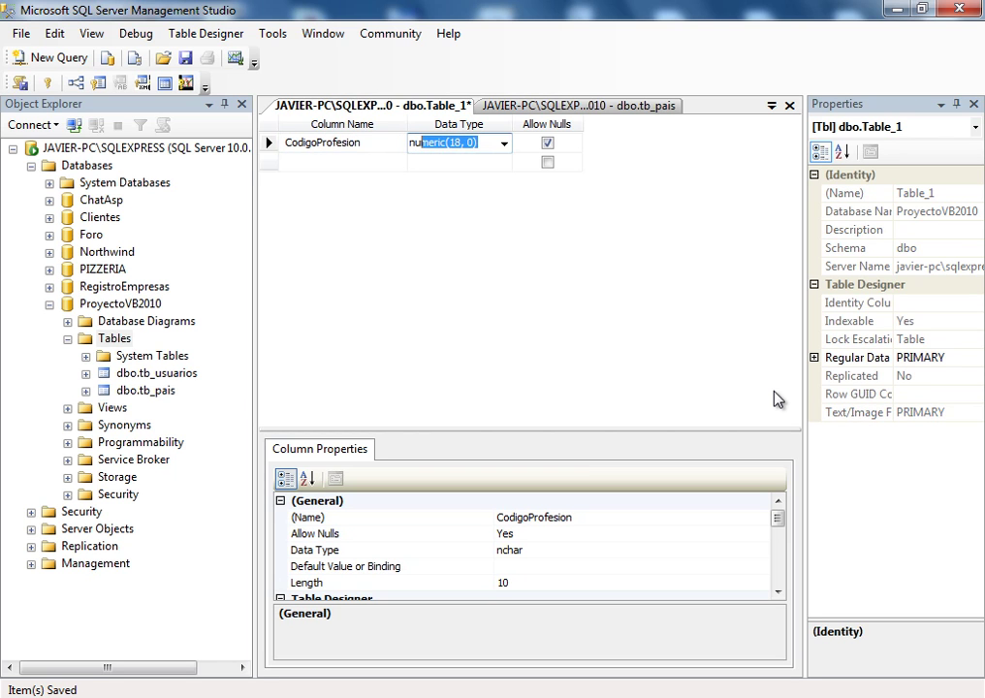
{"action": "type", "text": "me"}
{"action": "key", "text": "BackSpace"}
{"action": "key", "text": "Delete"}
{"action": "type", "text": "2"}
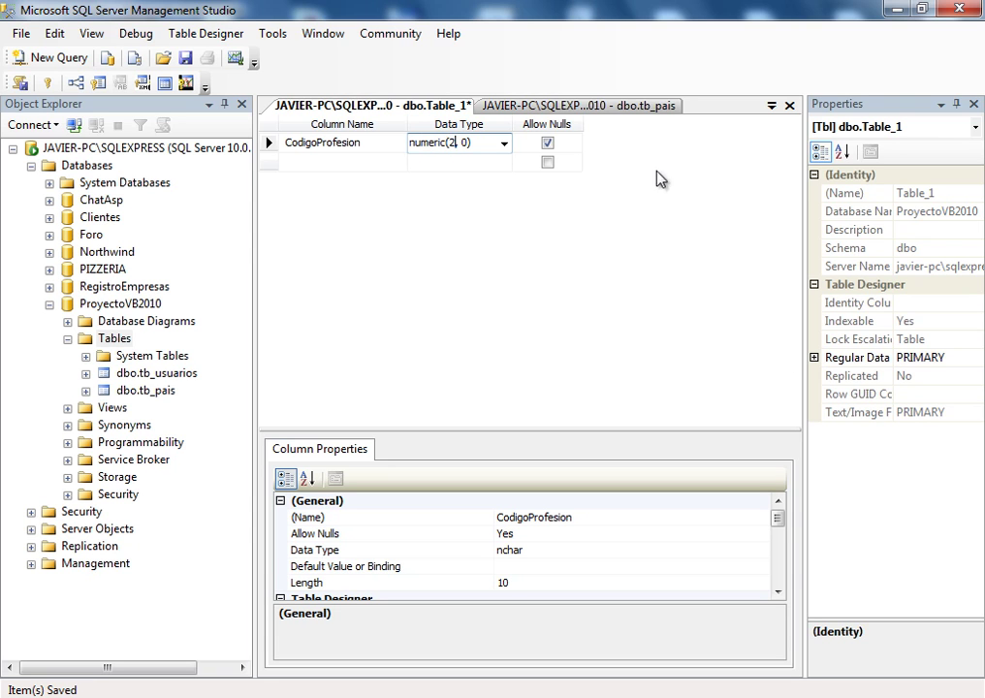
{"action": "left_click", "coordinate": [547, 143]}
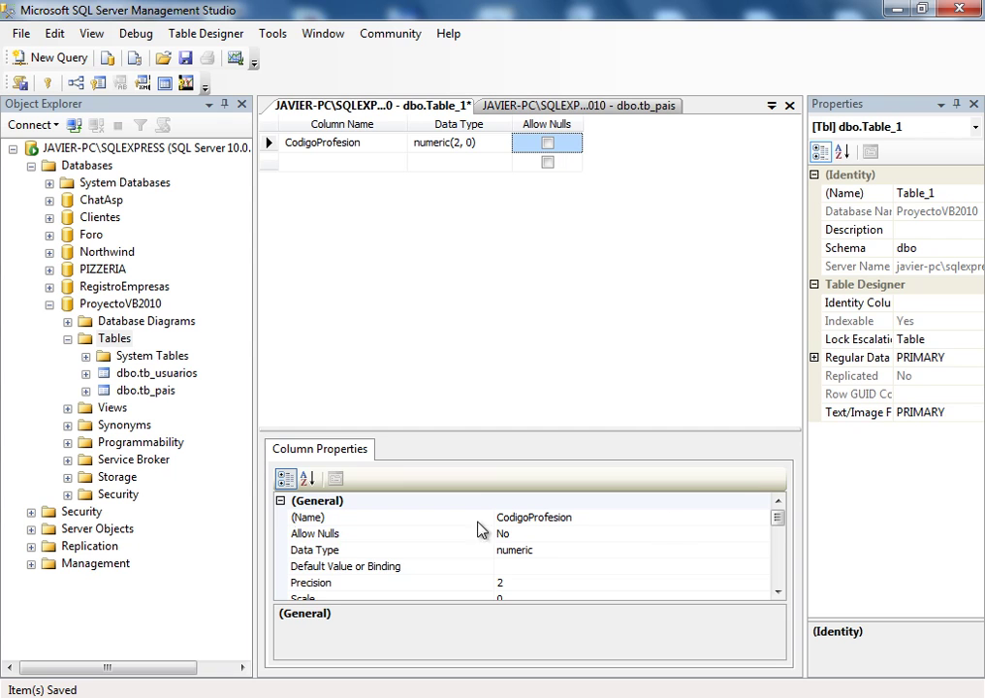
- Make CodigoProfesion an identity column by setting Is Identity to Yes in its identity specification
{"action": "left_click_drag", "start_coordinate": [777, 519], "coordinate": [781, 560]}
{"action": "left_click", "coordinate": [280, 567]}
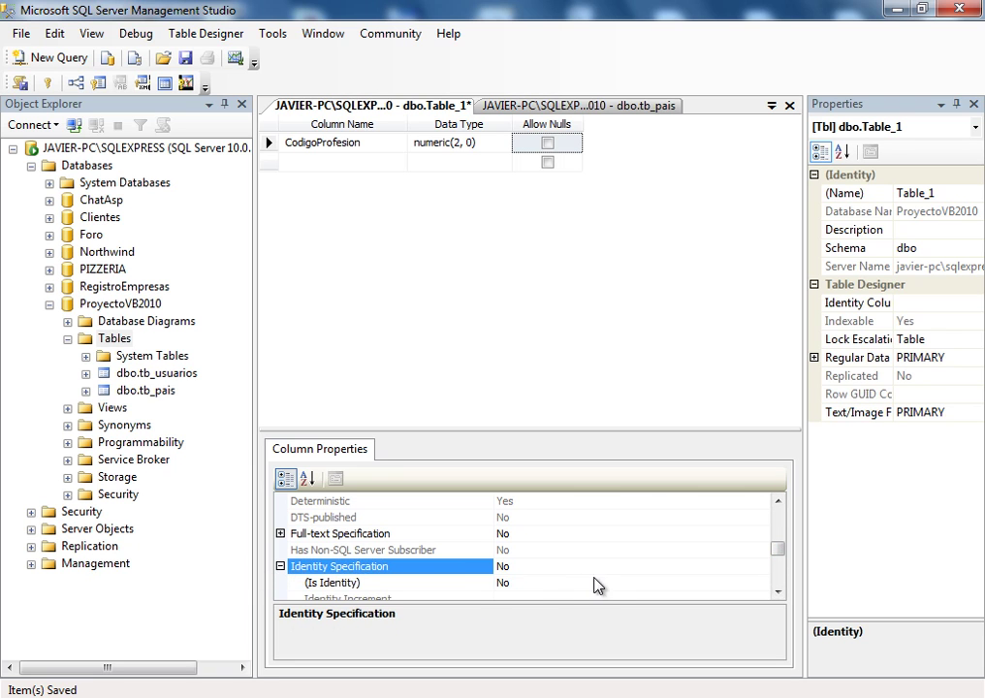
{"action": "left_click", "coordinate": [601, 583]}
{"action": "double_click", "coordinate": [541, 583]}
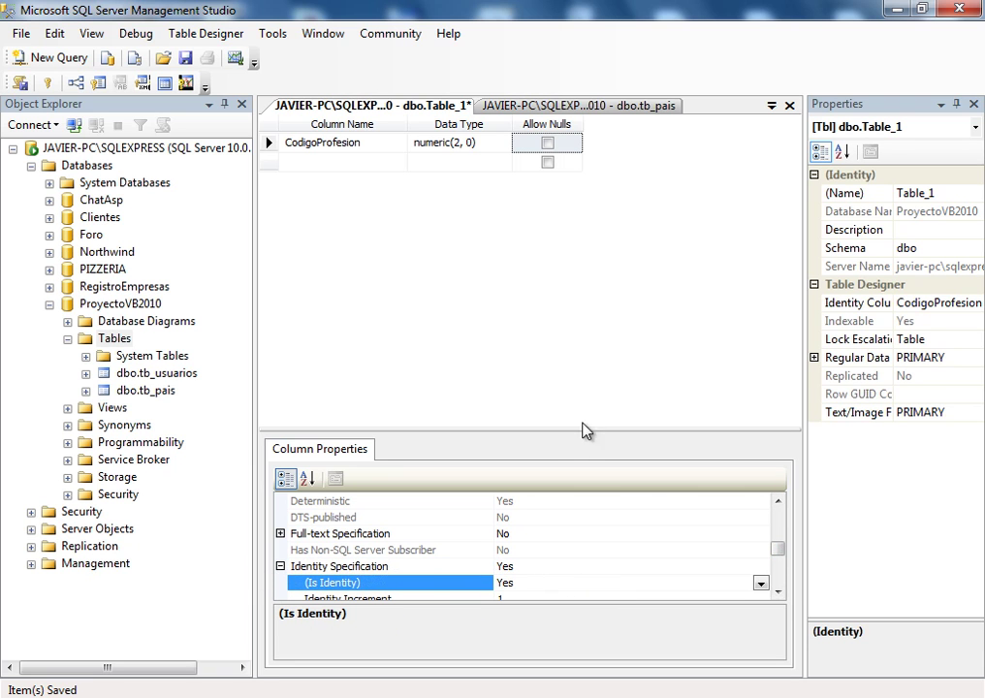
- Set the CodigoProfesion column as the table's primary key
{"action": "left_click", "coordinate": [270, 145]}
{"action": "right_click", "coordinate": [270, 146]}
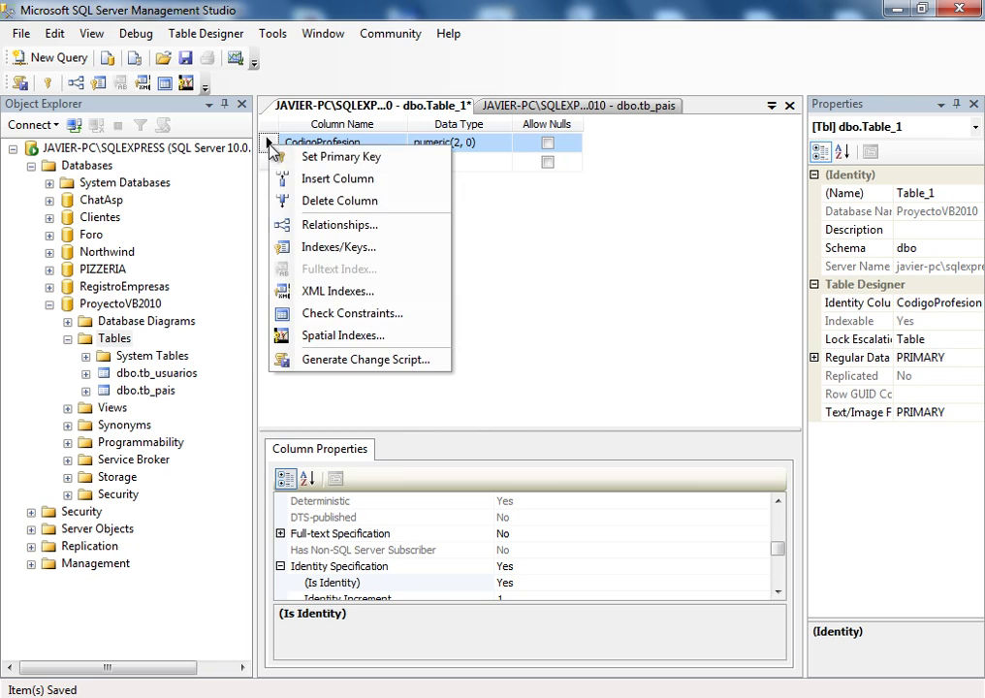
{"action": "left_click", "coordinate": [289, 156]}
- Add a second column named NombreProfesion with data type varchar(30)
{"action": "left_click", "coordinate": [317, 163]}
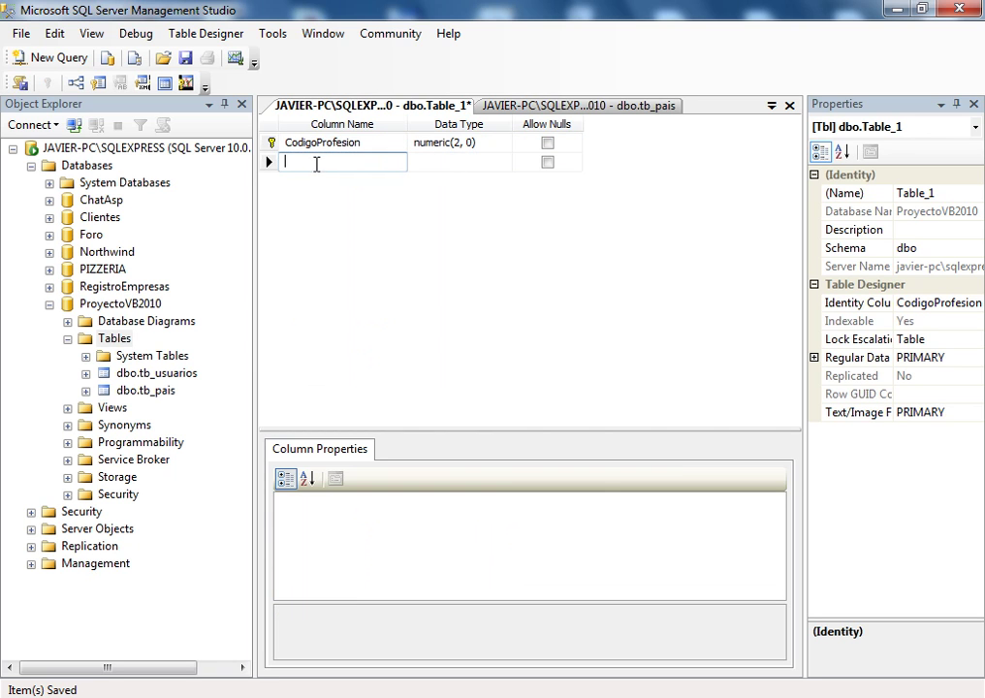
{"action": "type", "text": "No"}
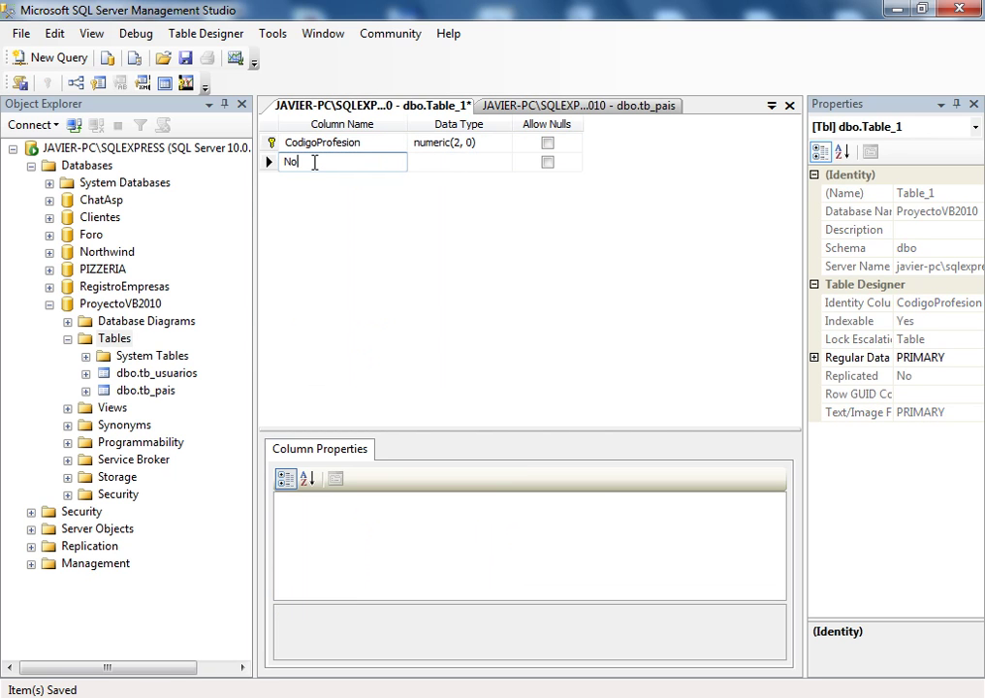
{"action": "type", "text": "mbreProfesion"}
{"action": "key", "text": "Tab"}
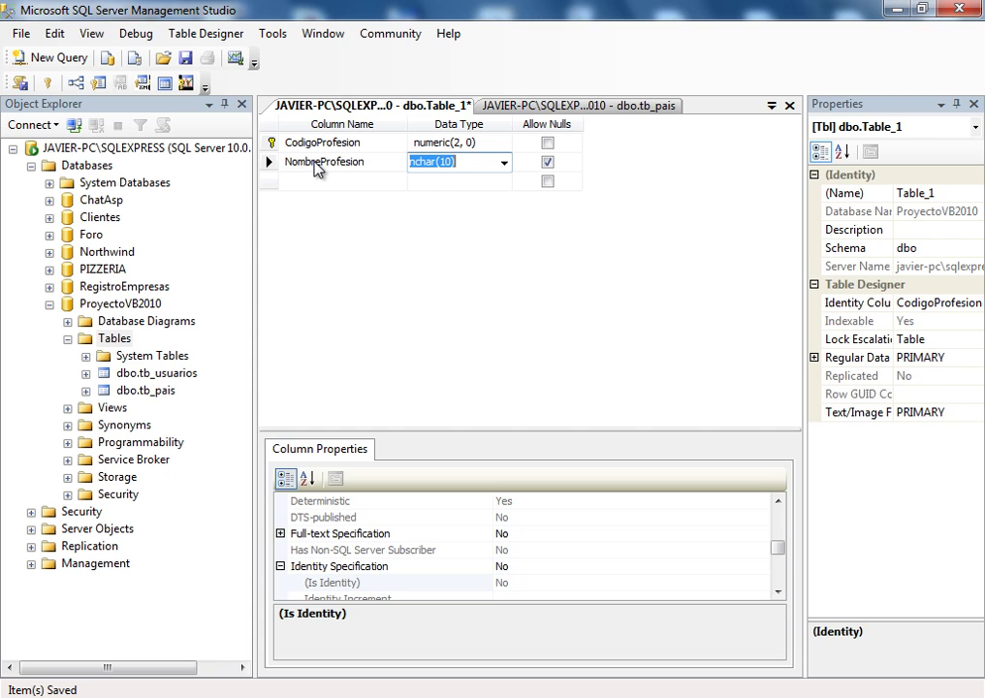
{"action": "type", "text": "varc"}
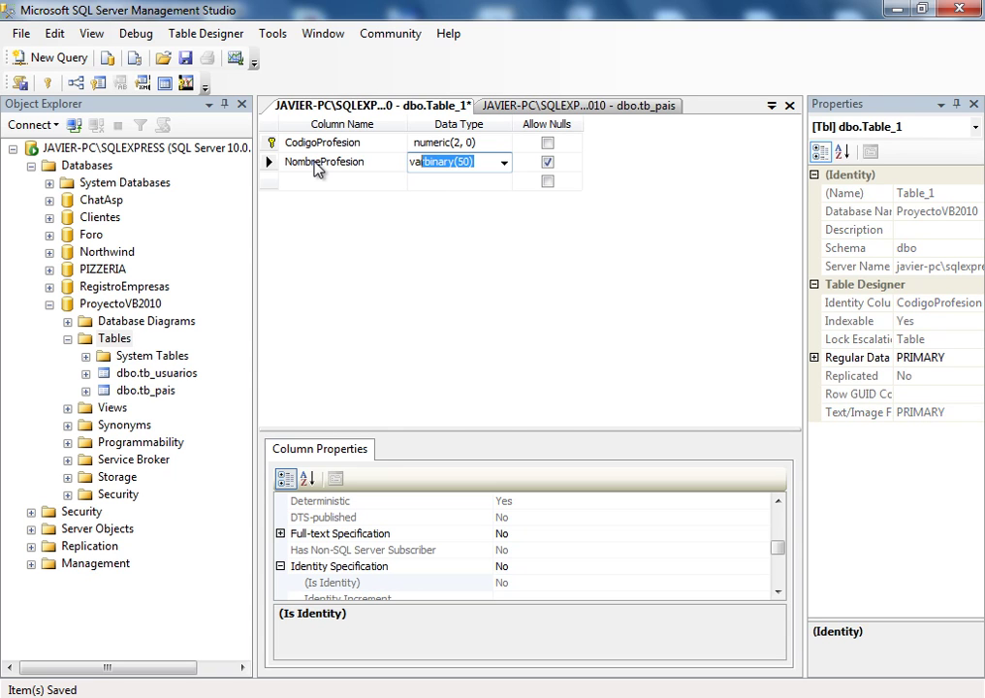
{"action": "key", "text": "Left"}
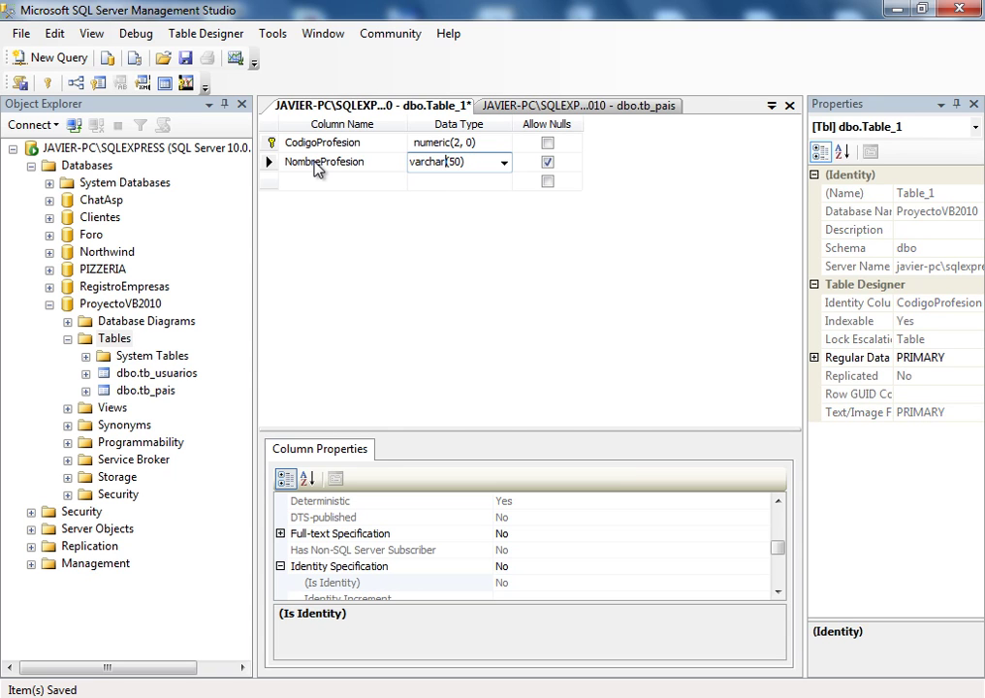
{"action": "key", "text": "Delete"}
{"action": "type", "text": "3"}
{"action": "left_click", "coordinate": [335, 180]}
{"action": "left_click", "coordinate": [336, 163]}
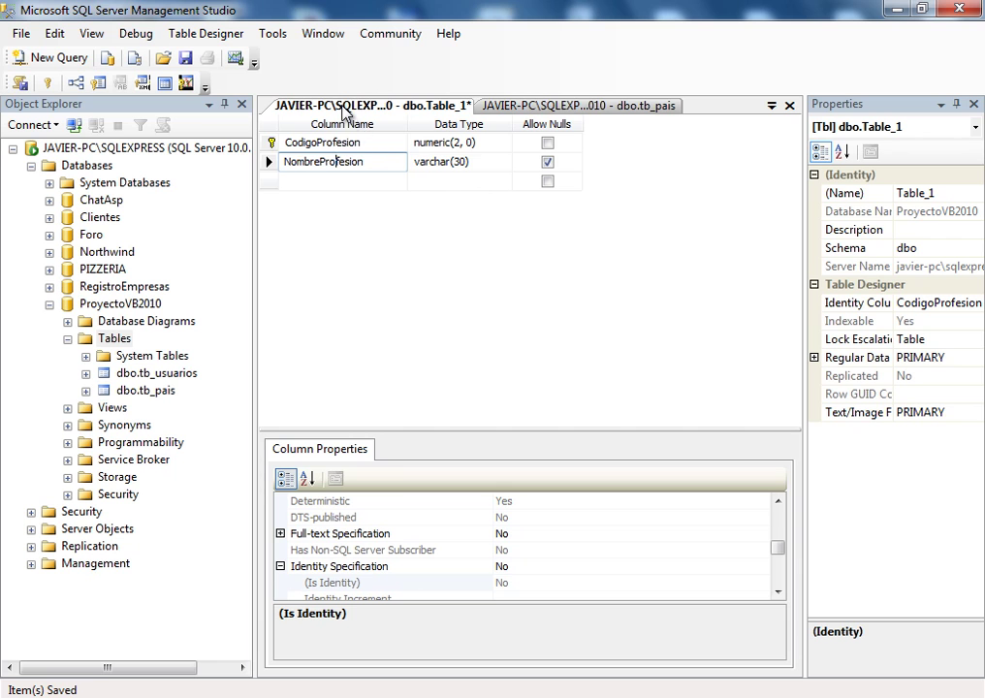
- Save the profession table under the name tb_profesion
{"action": "right_click", "coordinate": [344, 109]}
{"action": "left_click", "coordinate": [364, 81]}
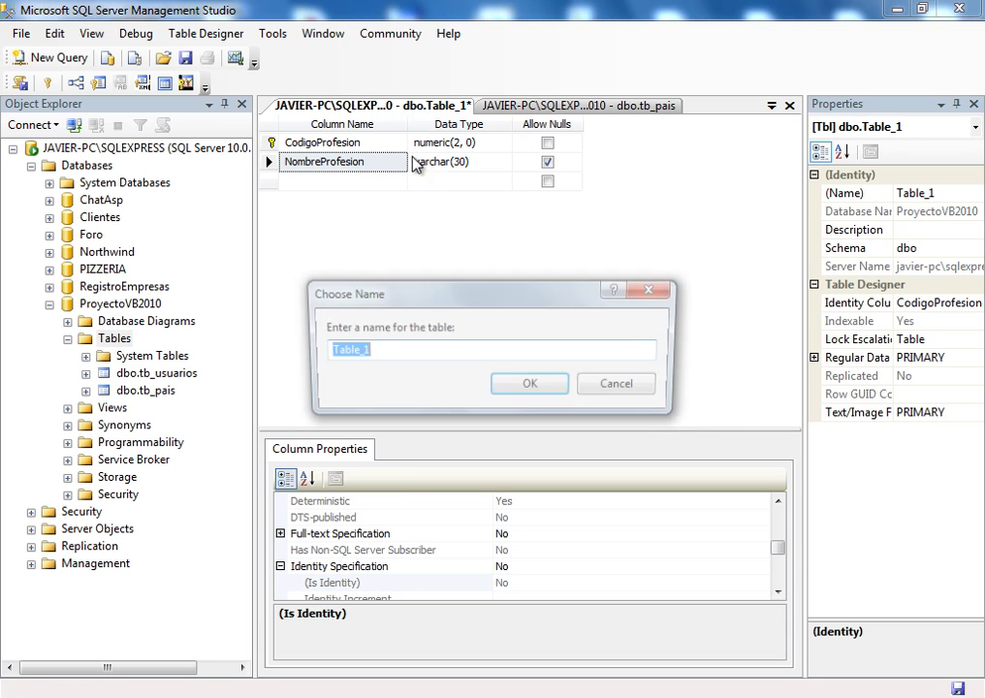
{"action": "key", "text": "BackSpace"}
{"action": "type", "text": "t"}
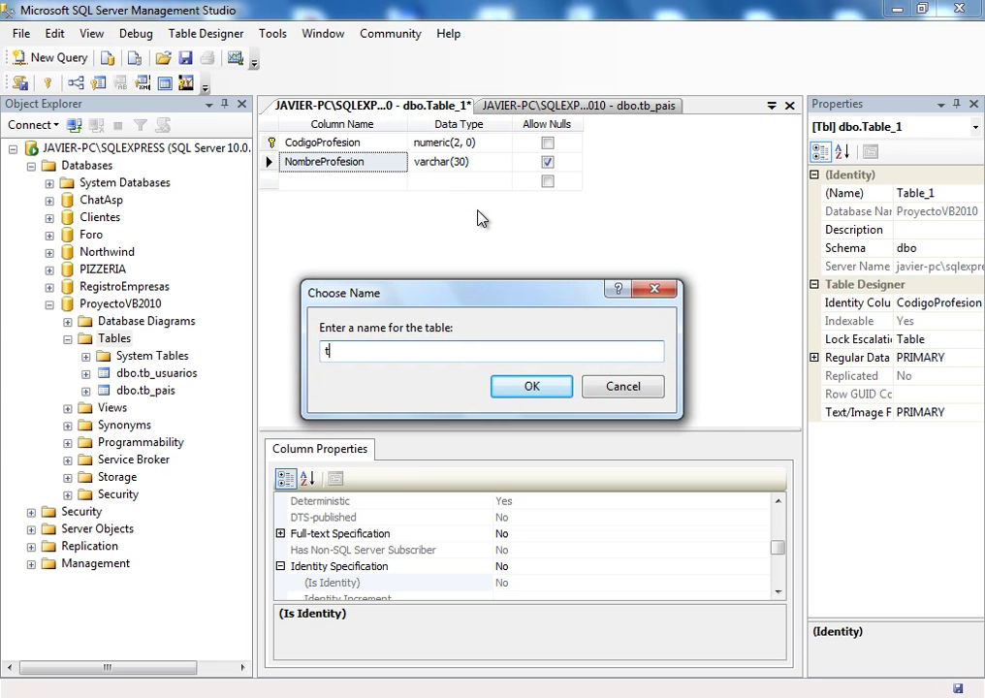
{"action": "type", "text": "b_P"}
{"action": "key", "text": "BackSpace"}
{"action": "type", "text": "profeso"}
{"action": "key", "text": "BackSpace"}
{"action": "type", "text": "ion"}
{"action": "left_click", "coordinate": [539, 386]}
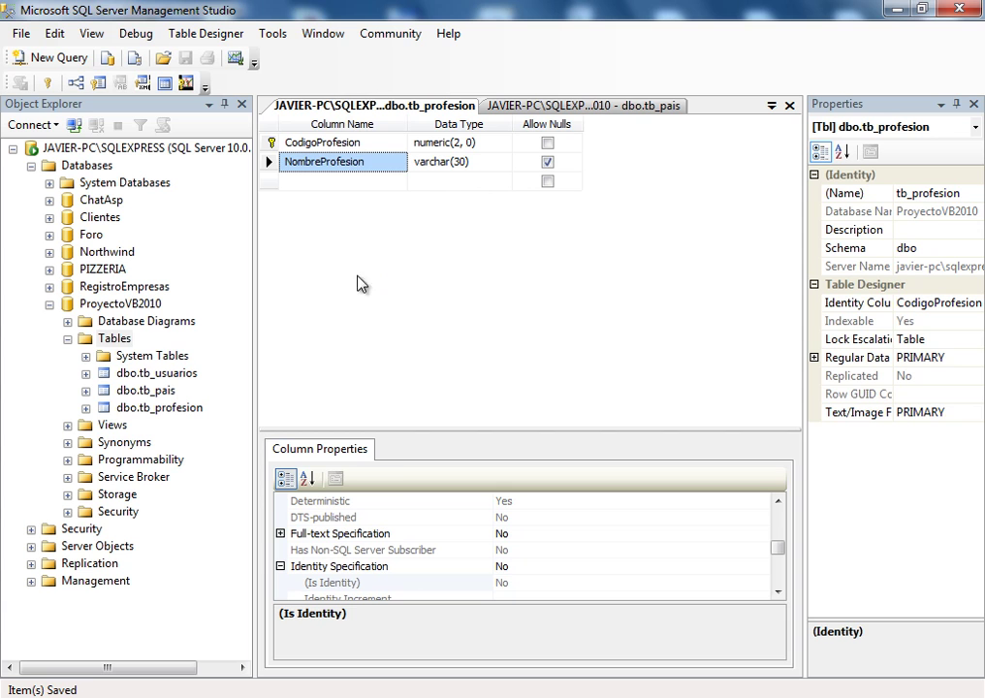
- Create another table in ProyectoVB2010 with a first column named CodigoContacto
{"action": "right_click", "coordinate": [109, 339]}
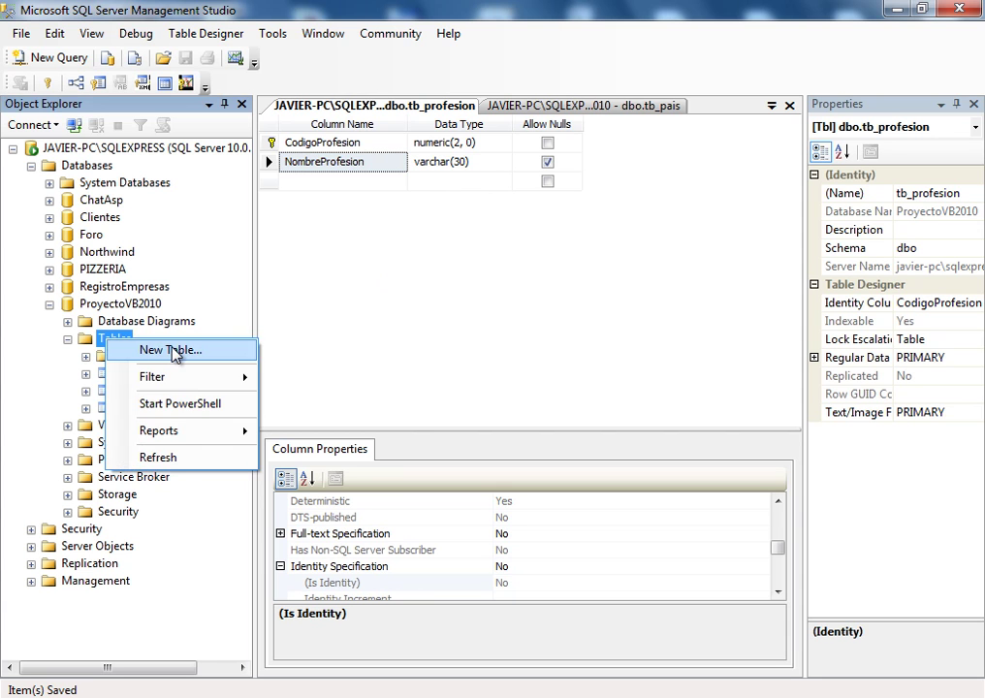
{"action": "left_click", "coordinate": [175, 354]}
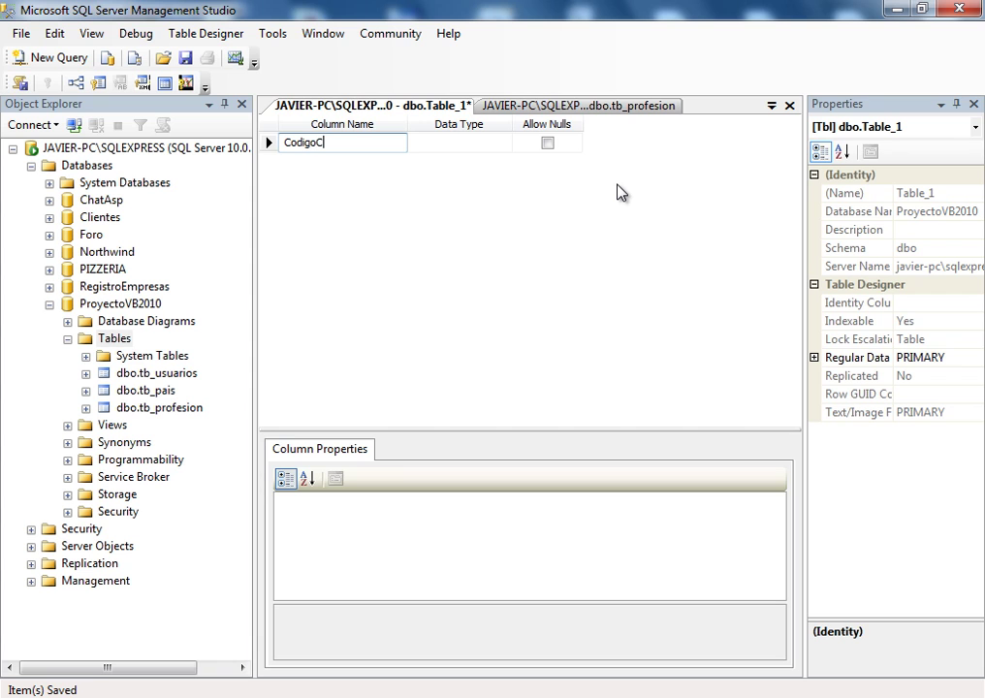
{"action": "key", "text": "Tab"}
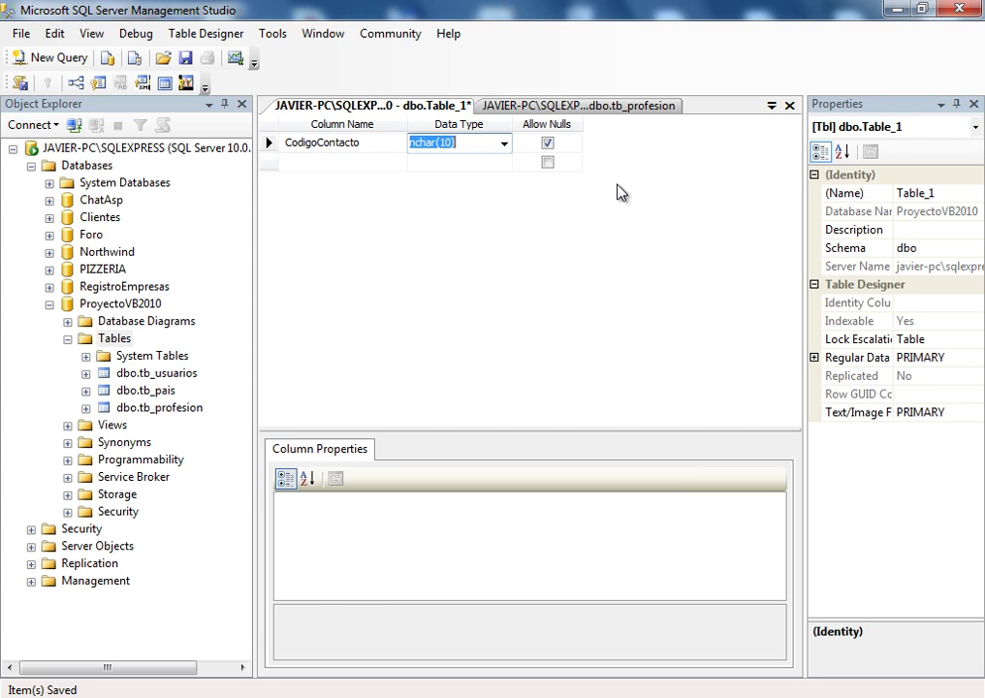
- Set the CodigoContacto column's data type to numeric(3, 0) and disallow nulls in it
{"action": "type", "text": "numeri"}
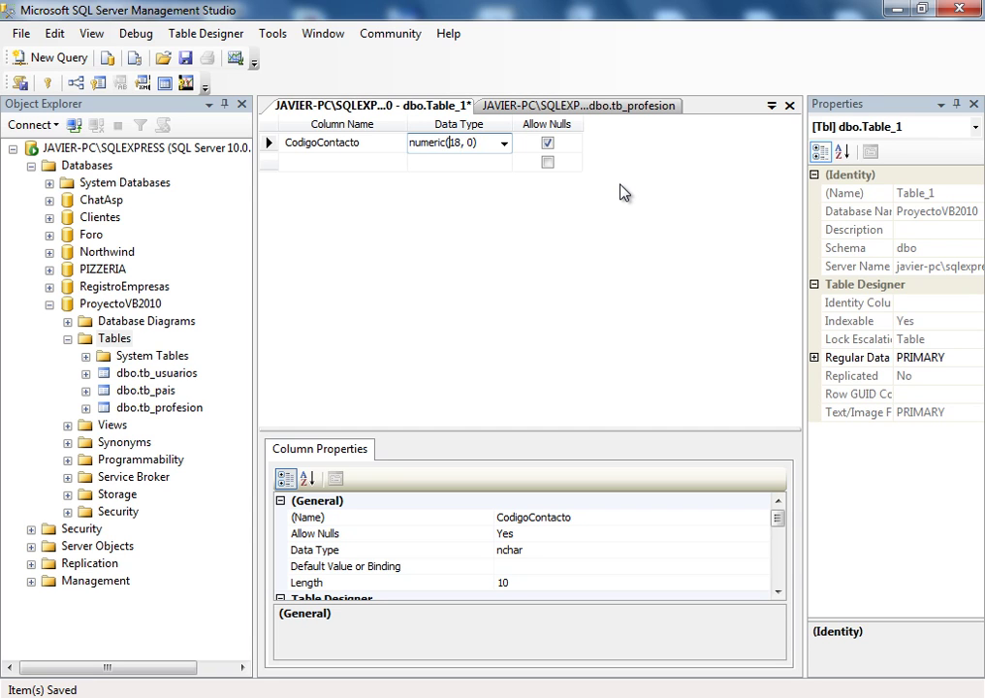
{"action": "key", "text": "Delete"}
{"action": "key", "text": "Delete"}
{"action": "type", "text": "3"}
{"action": "left_click", "coordinate": [548, 142]}
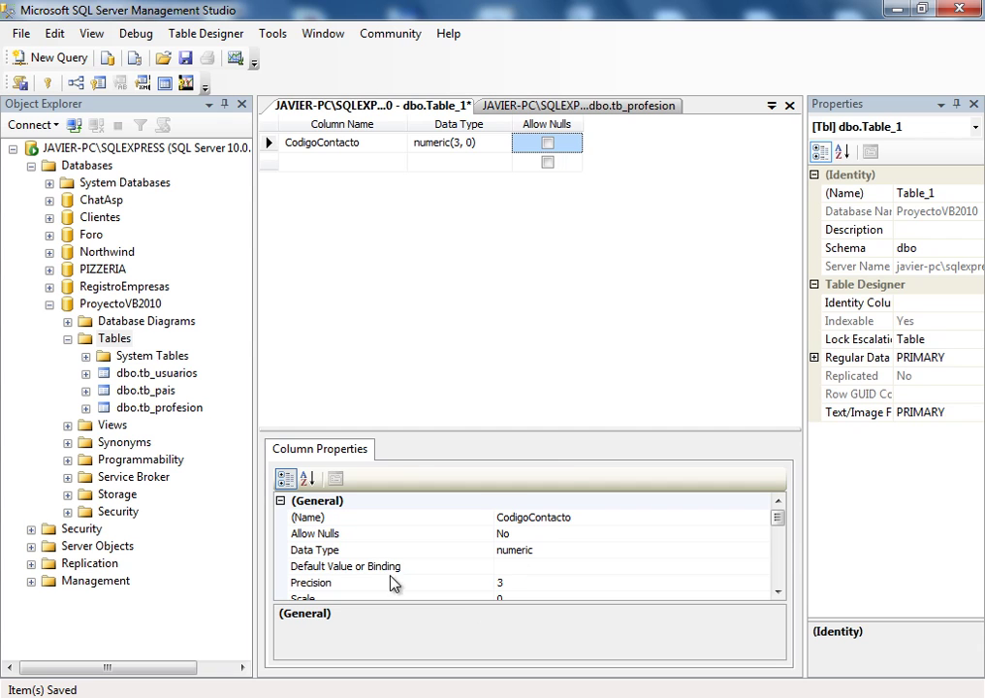
- Make CodigoContacto an identity column by setting Is Identity to Yes, and set it as the primary key
{"action": "left_click_drag", "start_coordinate": [779, 518], "coordinate": [781, 565]}
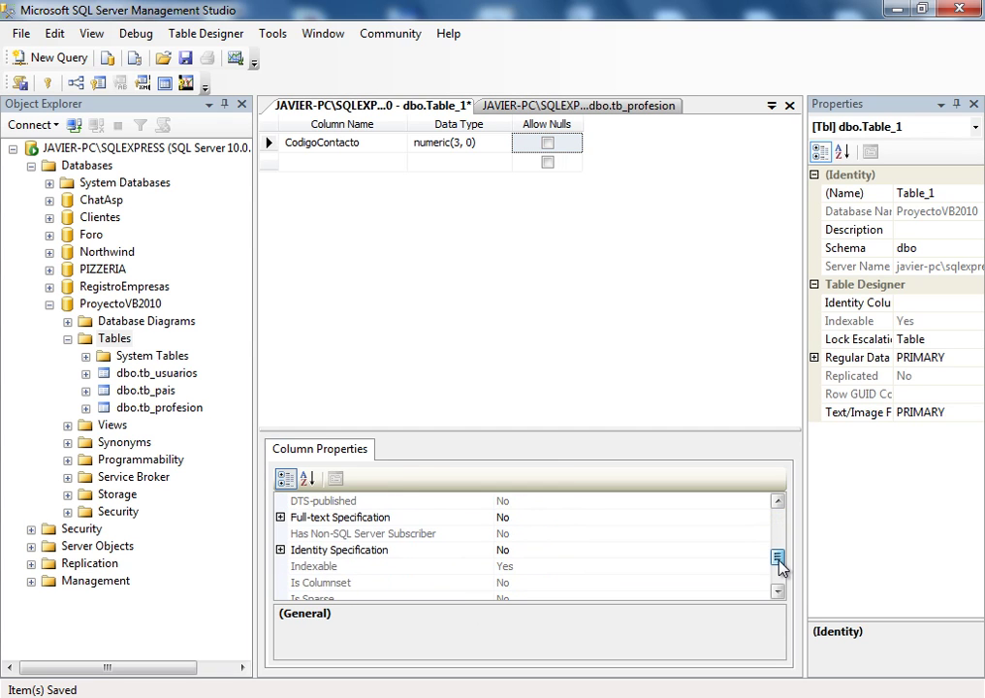
{"action": "left_click", "coordinate": [280, 550]}
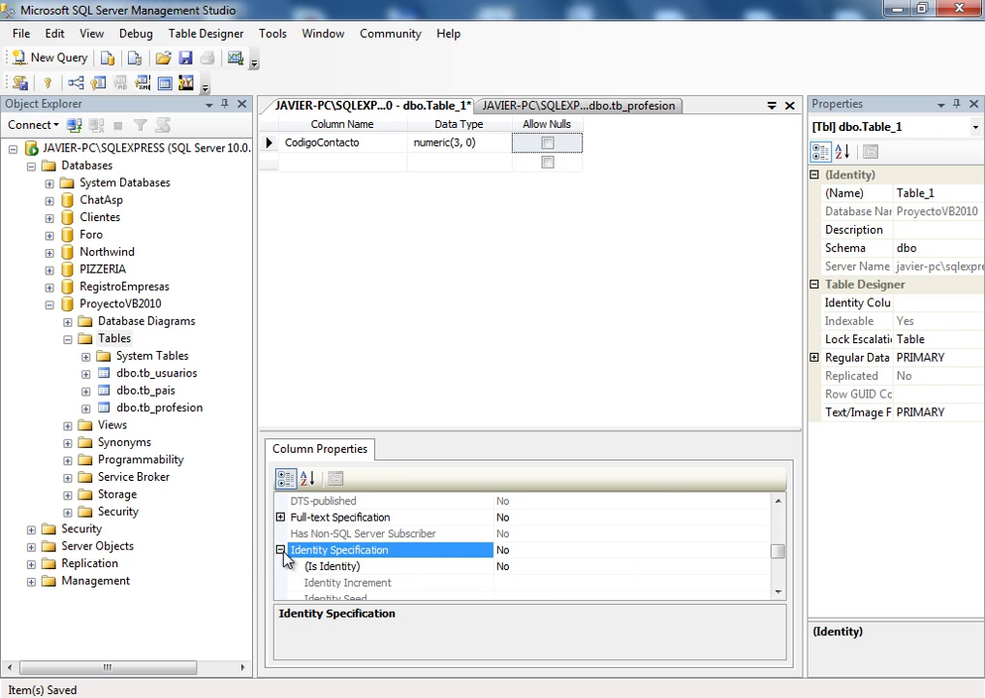
{"action": "left_click", "coordinate": [541, 566]}
{"action": "double_click", "coordinate": [541, 566]}
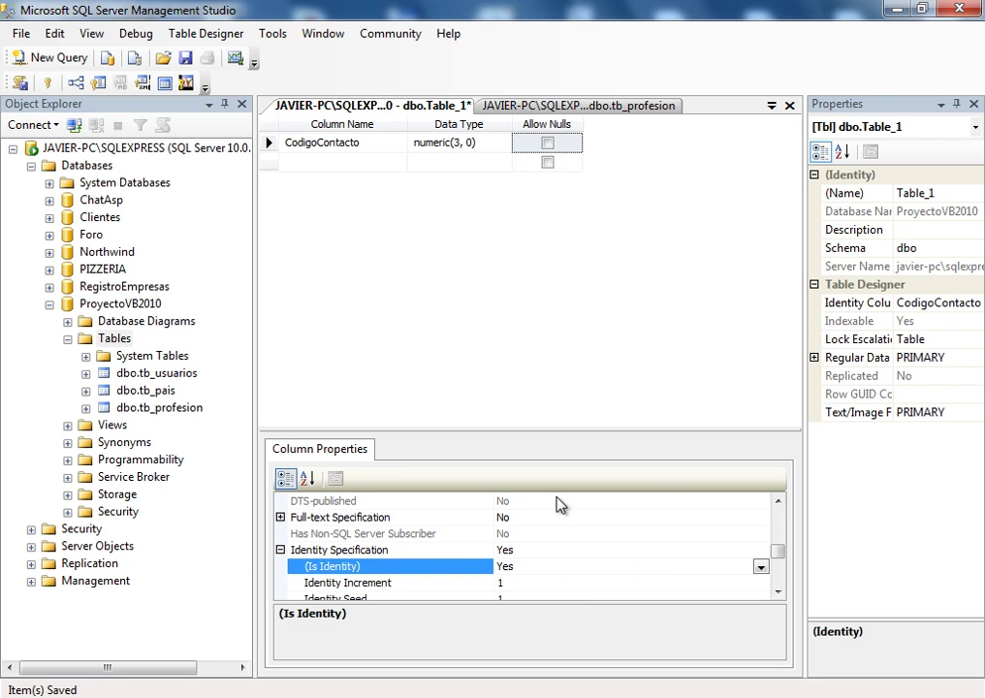
{"action": "right_click", "coordinate": [271, 144]}
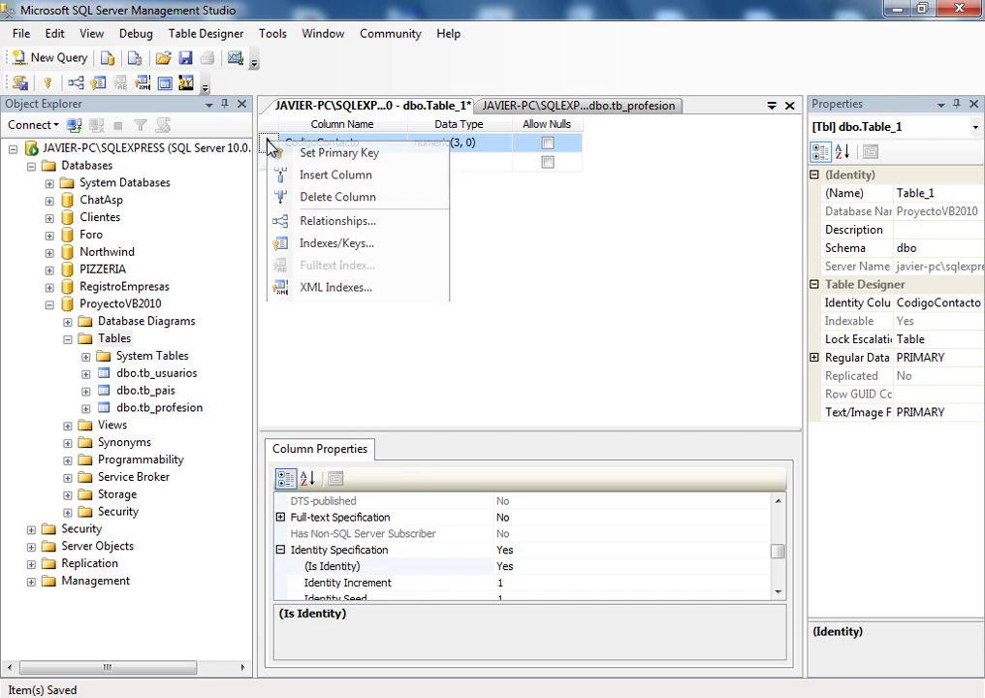
{"action": "left_click", "coordinate": [291, 149]}
- Add a NombreContacto column with data type varchar(45) below CodigoContacto
{"action": "left_click", "coordinate": [325, 167]}
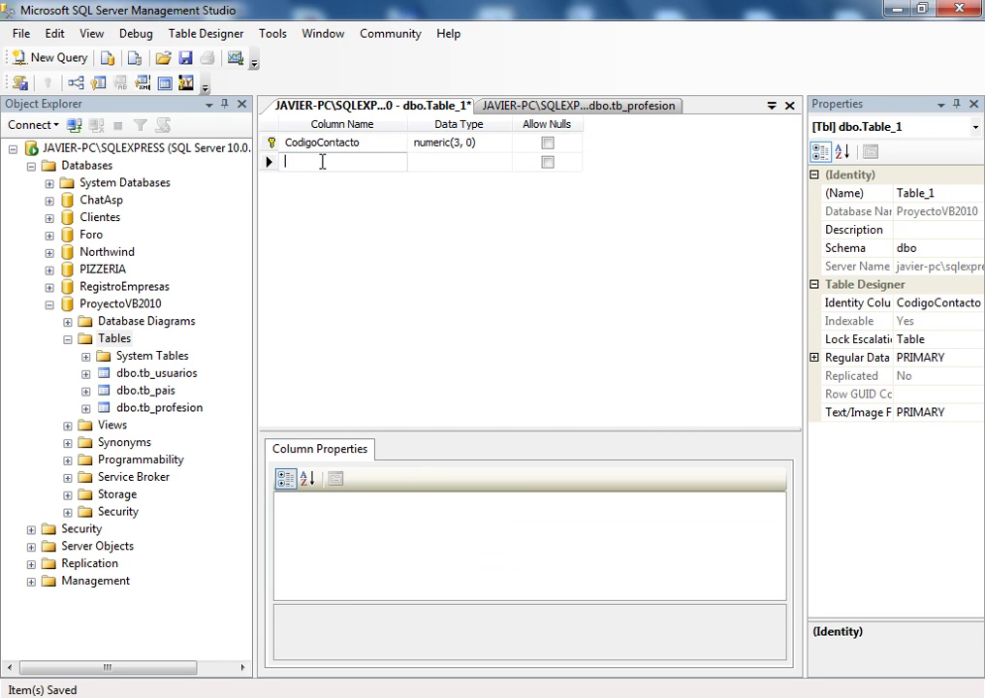
{"action": "type", "text": "Nombr"}
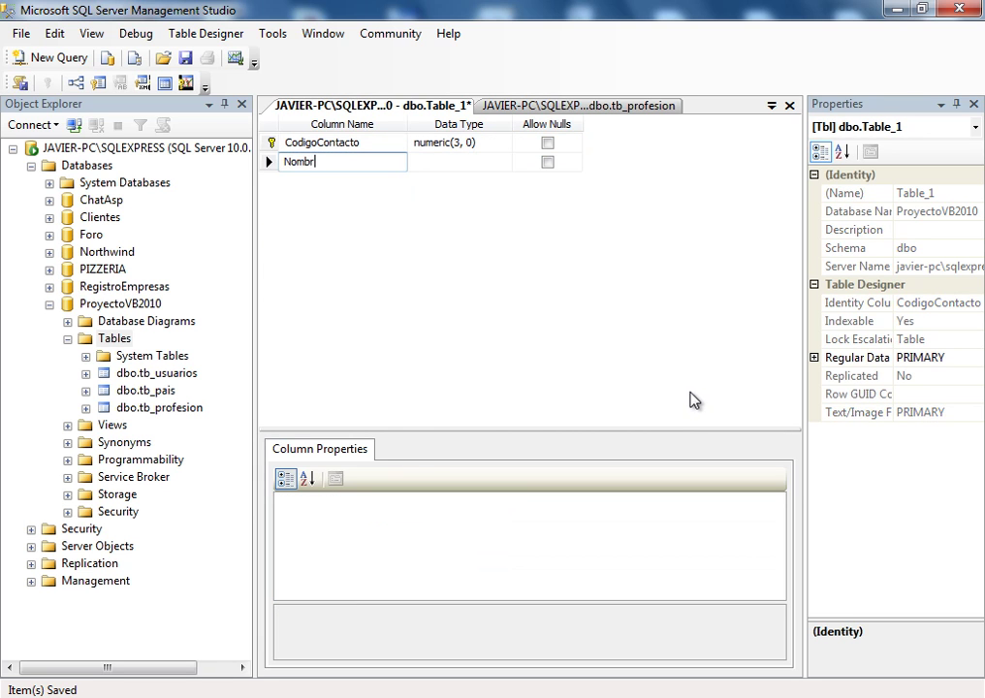
{"action": "type", "text": "eContaco"}
{"action": "type", "text": "o"}
{"action": "key", "text": "shift+Left"}
{"action": "key", "text": "shift+Left"}
{"action": "key", "text": "shift+Left"}
{"action": "key", "text": "shift+Left"}
{"action": "key", "text": "shift+Left"}
{"action": "key", "text": "shift+Left"}
{"action": "key", "text": "shift+Left"}
{"action": "key", "text": "shift+Left"}
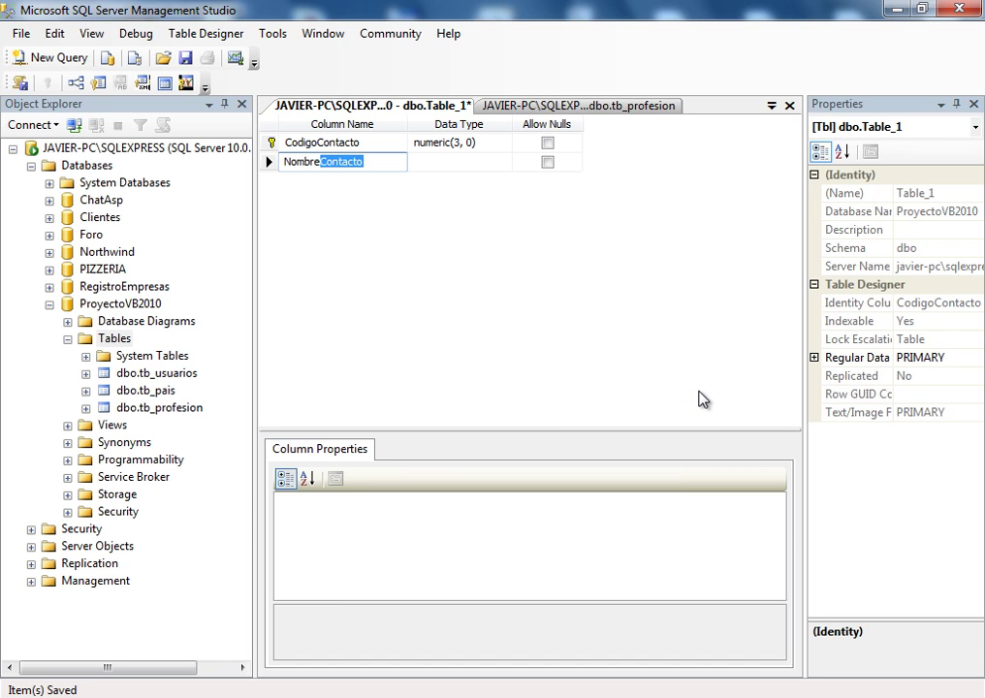
{"action": "key", "text": "Tab"}
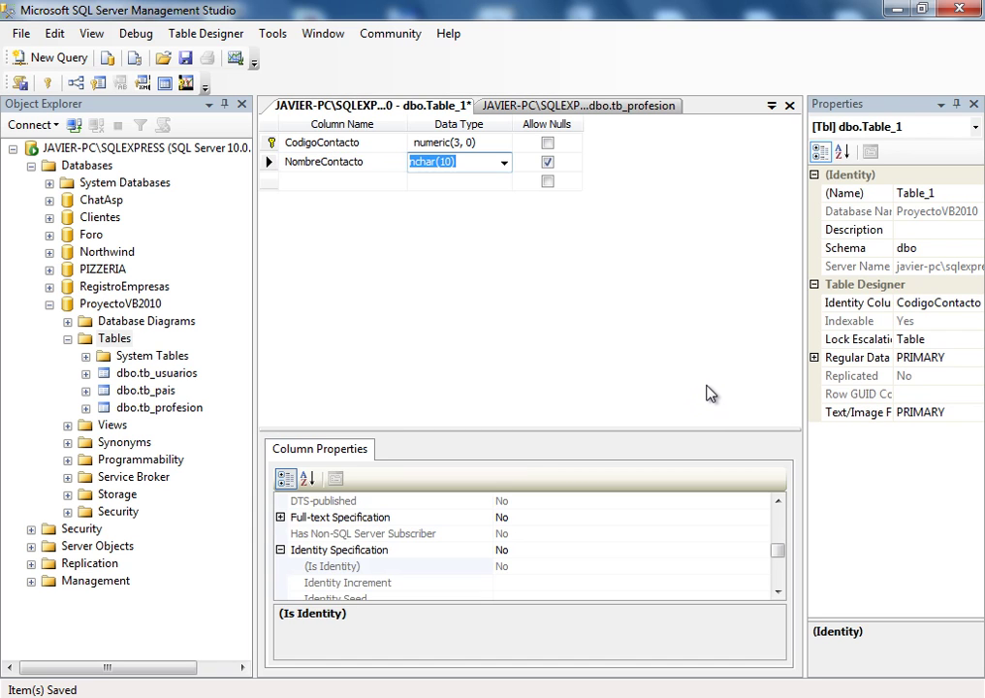
{"action": "type", "text": "varchar("}
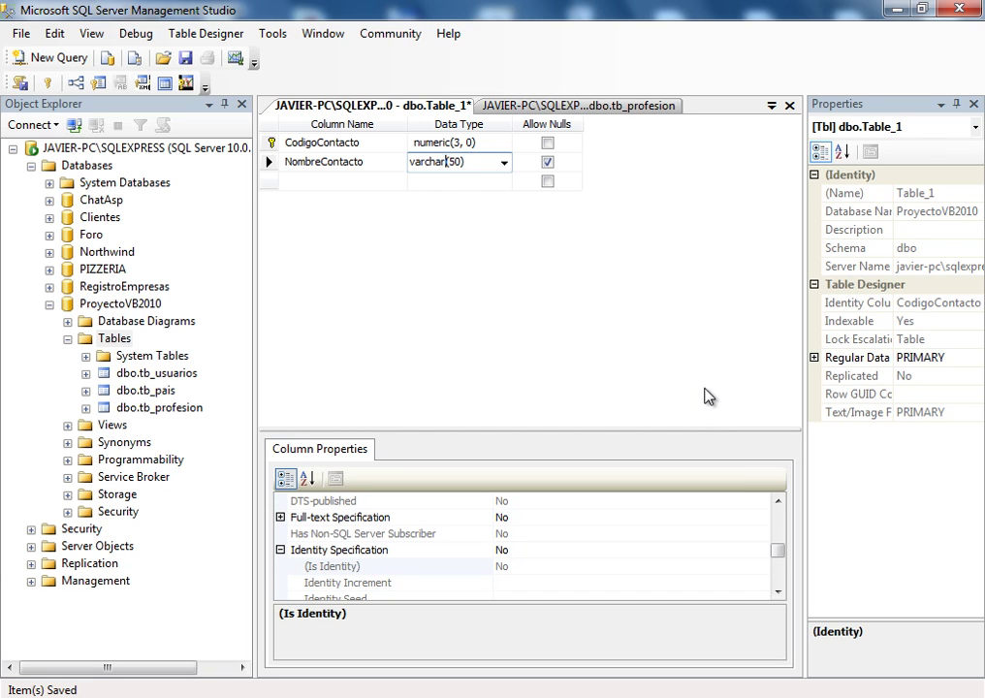
{"action": "type", "text": "45"}
- Add a DireccionContacto column with data type varchar(45) to the contact table
{"action": "left_click", "coordinate": [327, 181]}
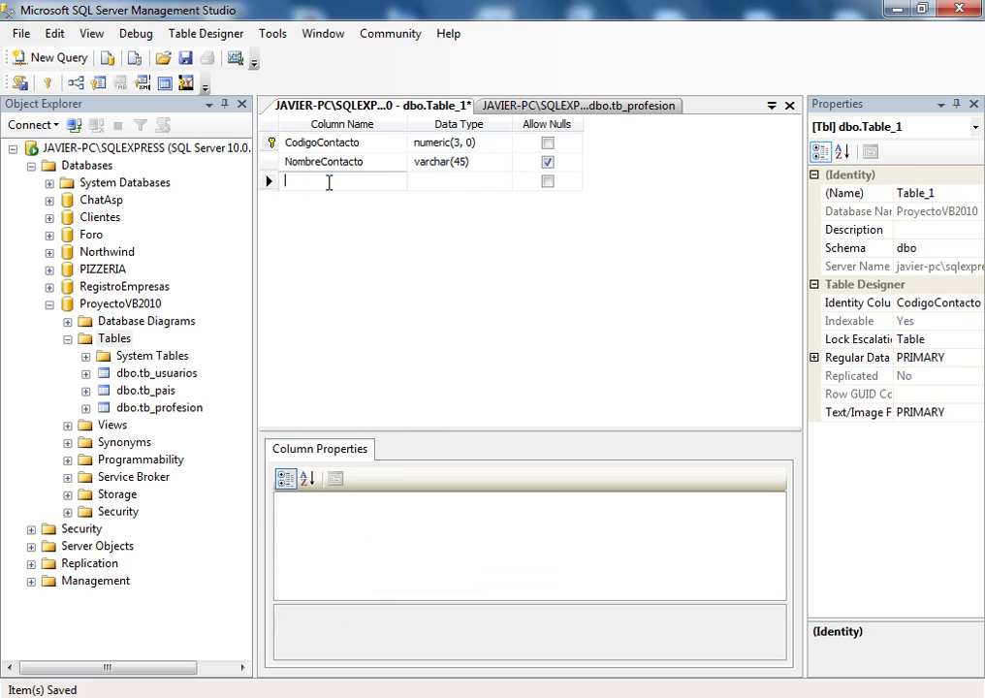
{"action": "type", "text": "Direcc"}
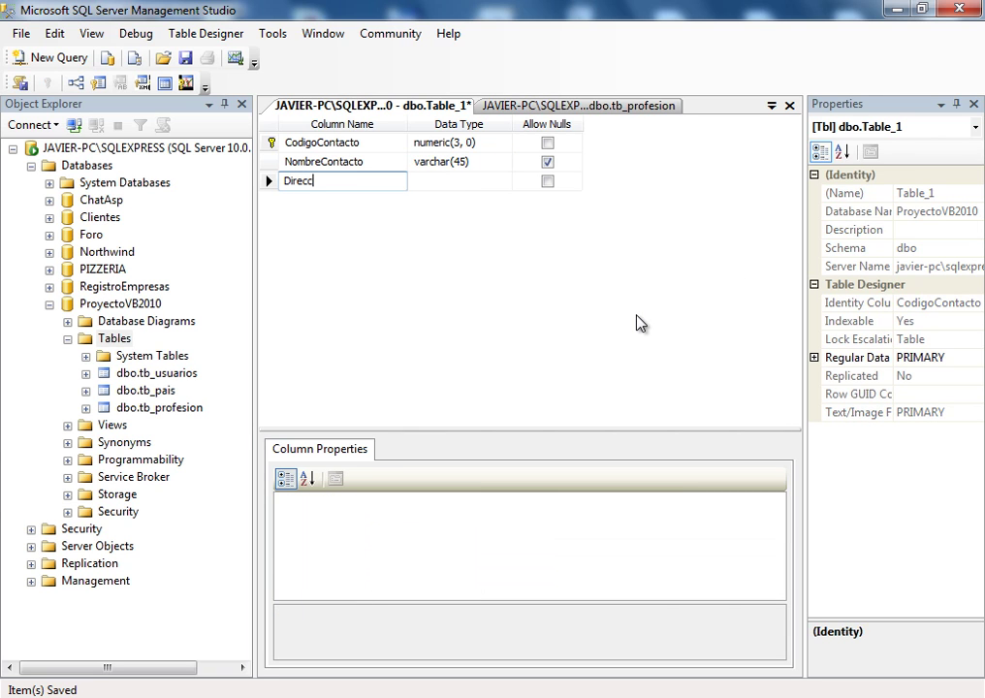
{"action": "type", "text": "ionContacto"}
{"action": "key", "text": "Tab"}
{"action": "type", "text": "varchar(45"}
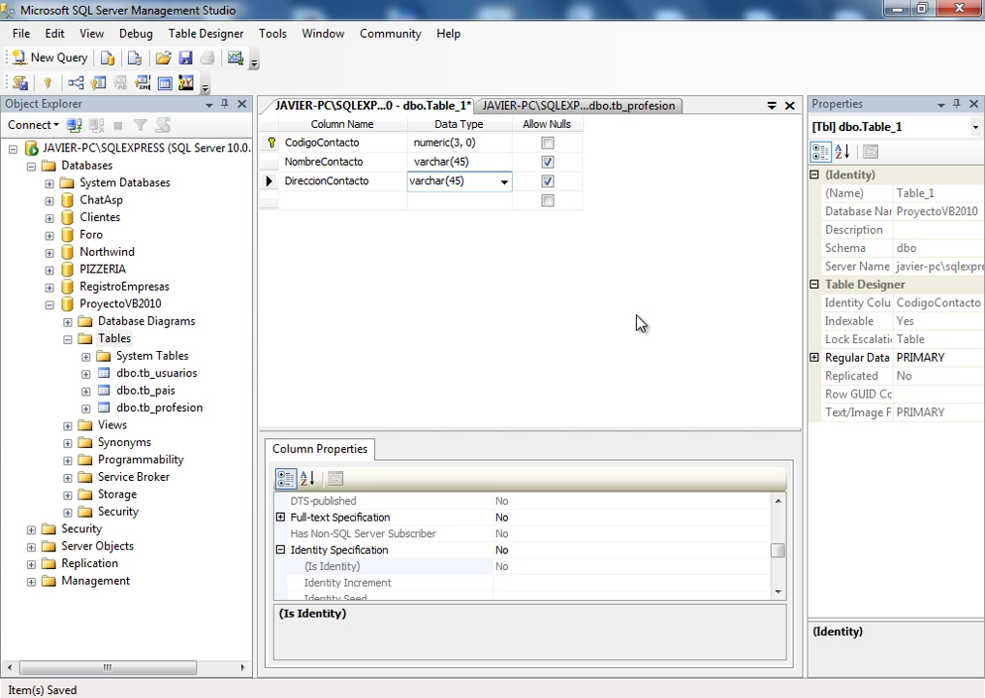
- Add a TelefonoContacto column with data type varchar(12) to the contact table
{"action": "key", "text": "Tab"}
{"action": "key", "text": "Tab"}
{"action": "type", "text": "Telefon"}
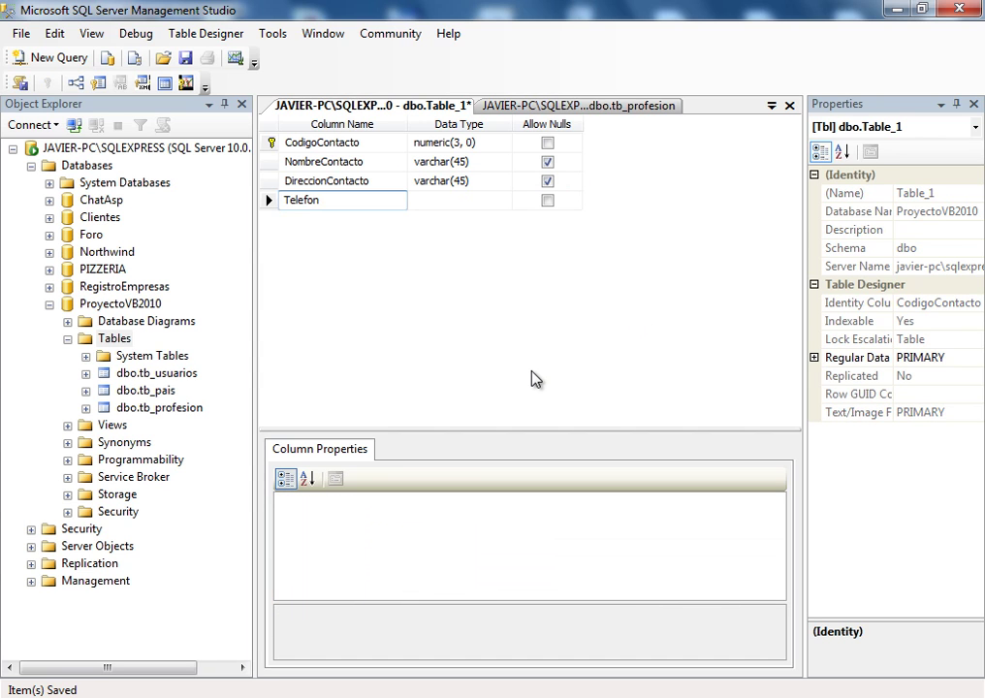
{"action": "type", "text": "oContacto"}
{"action": "key", "text": "Tab"}
{"action": "type", "text": "varchar"}
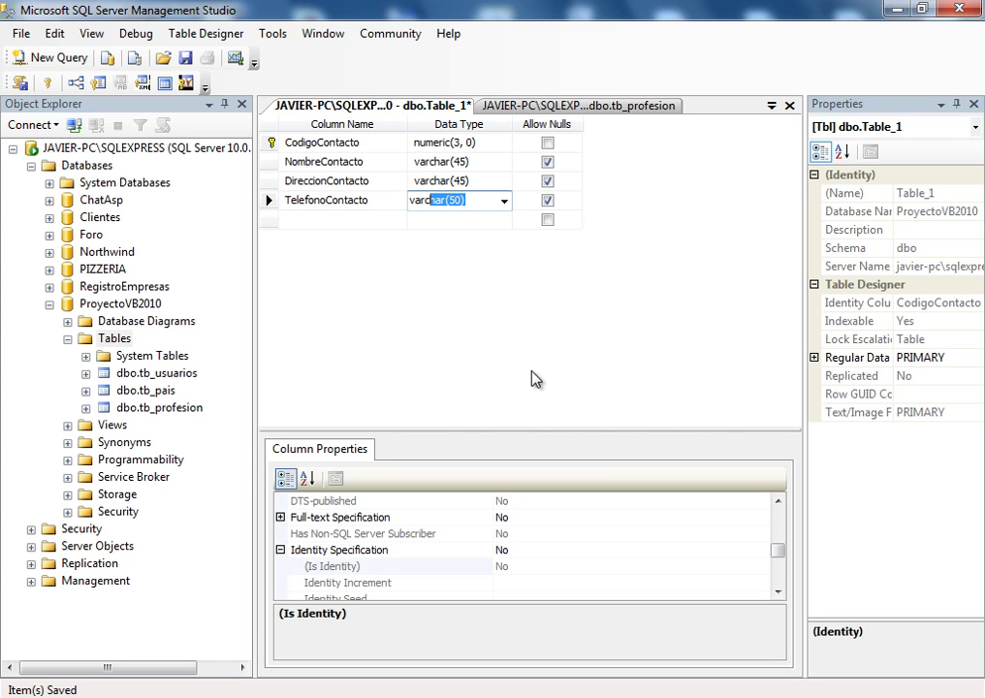
{"action": "key", "text": "Delete"}
{"action": "key", "text": "Delete"}
{"action": "type", "text": "12"}
- Add a CelularContacto column with data type varchar(12) to the contact table
{"action": "key", "text": "Tab"}
{"action": "key", "text": "Tab"}
{"action": "key", "text": "Tab"}
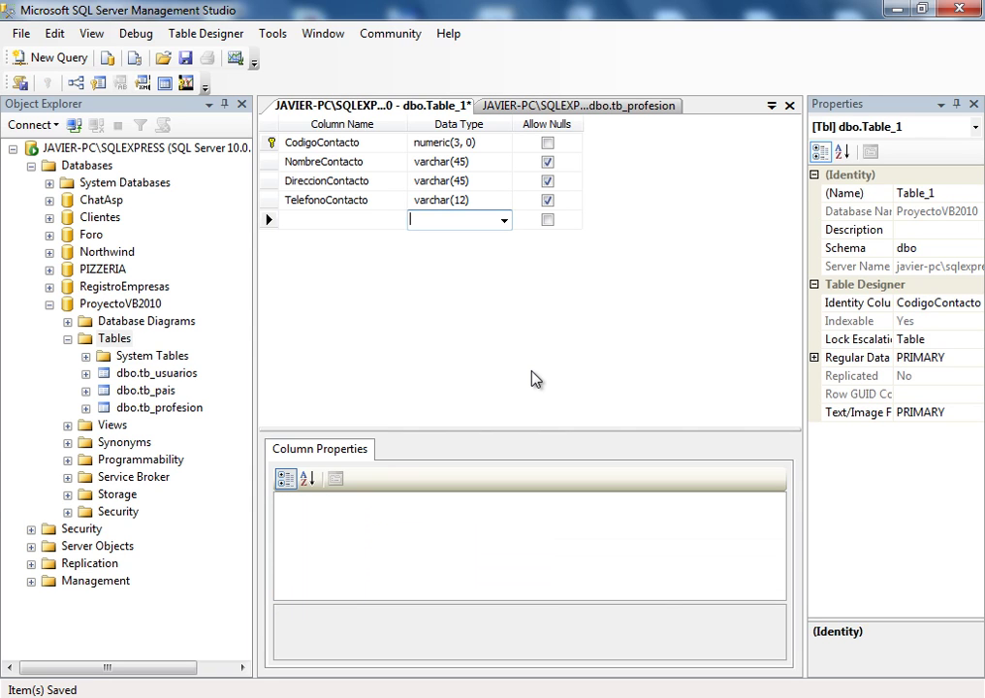
{"action": "left_click", "coordinate": [315, 222]}
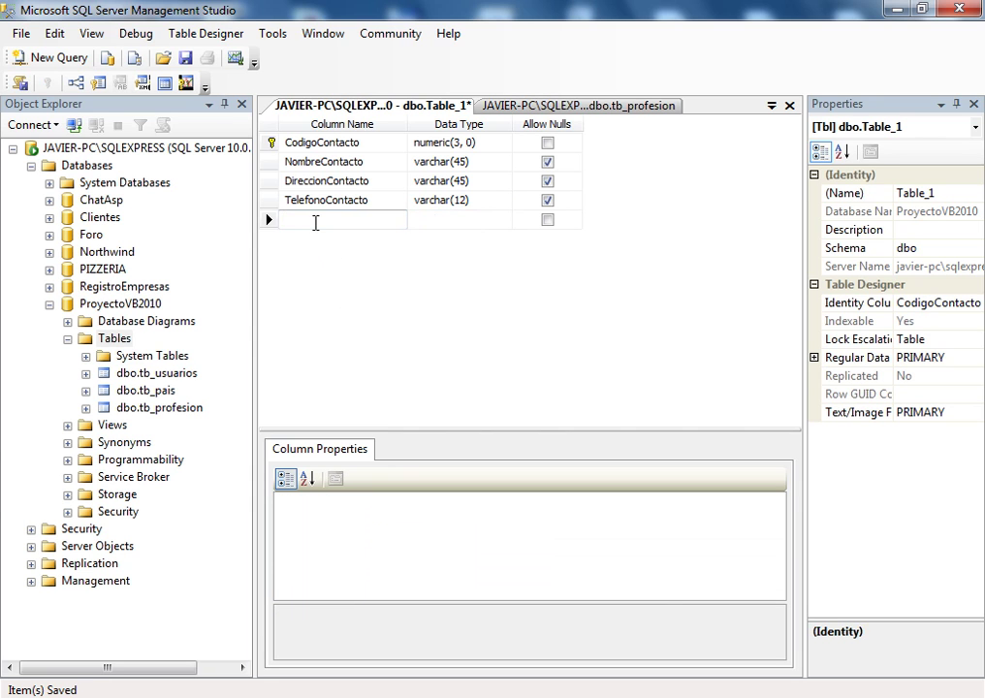
{"action": "type", "text": "Celular"}
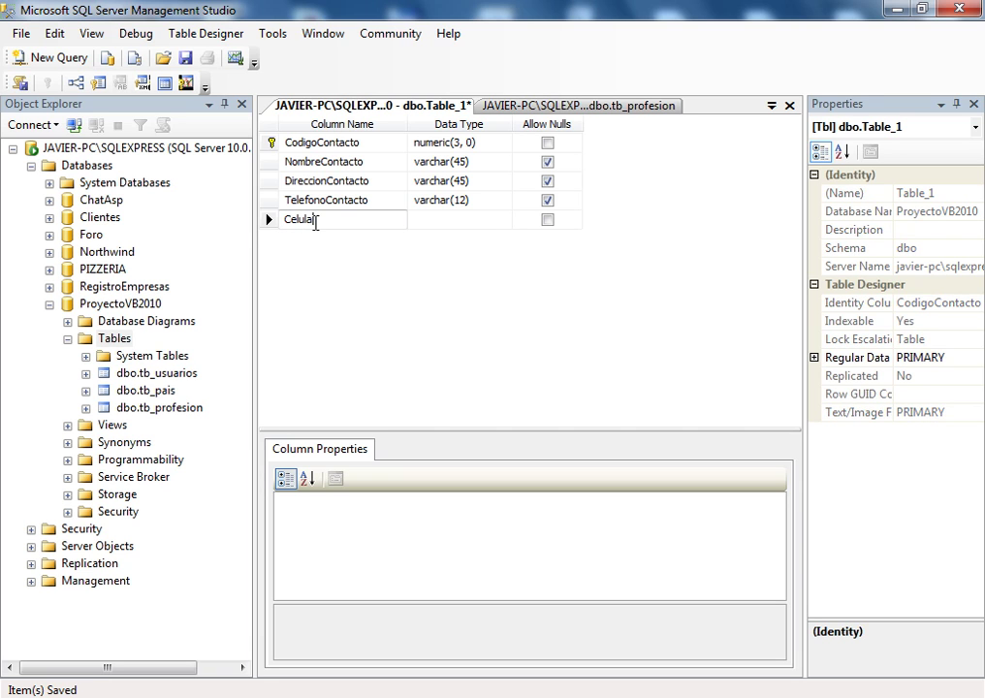
{"action": "type", "text": "Contacto"}
{"action": "key", "text": "Tab"}
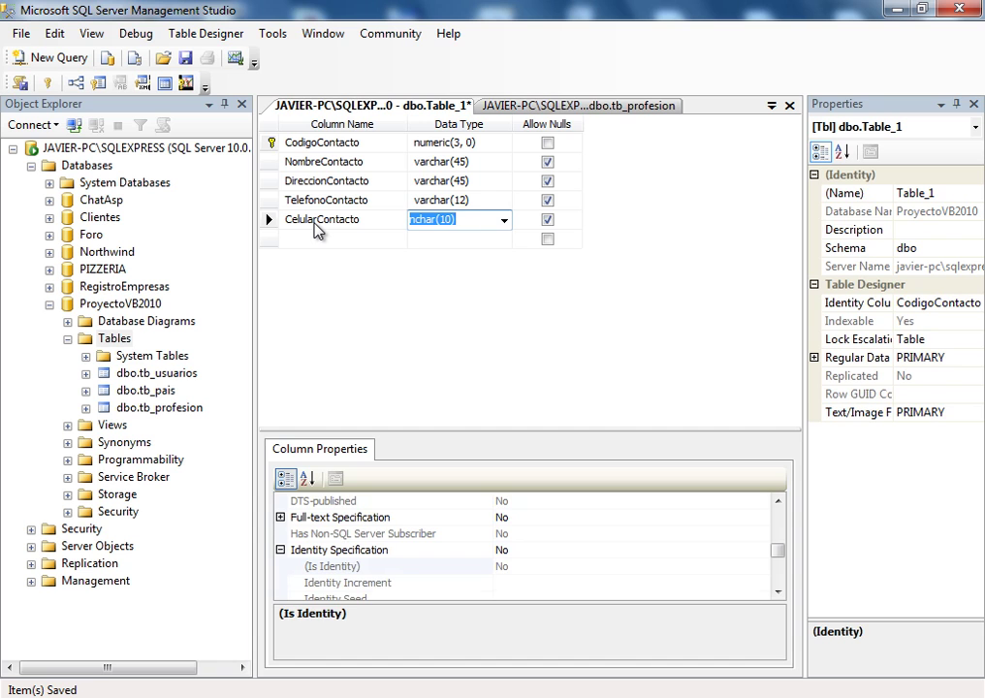
{"action": "type", "text": "varchar"}
{"action": "key", "text": "Delete"}
{"action": "key", "text": "Delete"}
{"action": "type", "text": "12"}
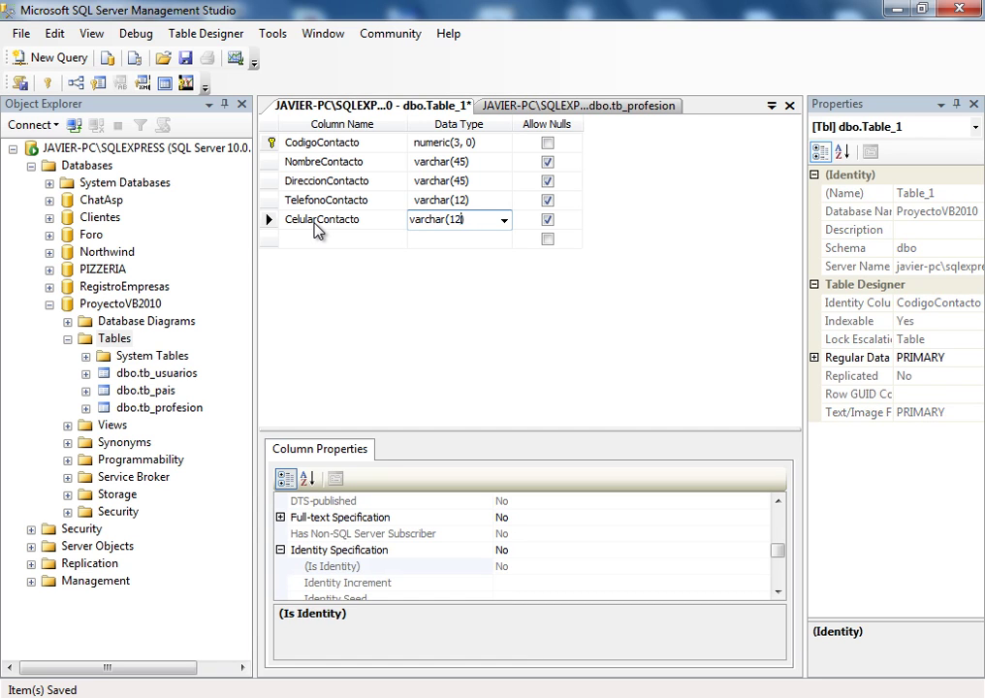
- Add an EmailContacto column with data type varchar(20) below CelularContacto in the contact table
{"action": "key", "text": "Tab"}
{"action": "key", "text": "Tab"}
{"action": "type", "text": "EmailContacto"}
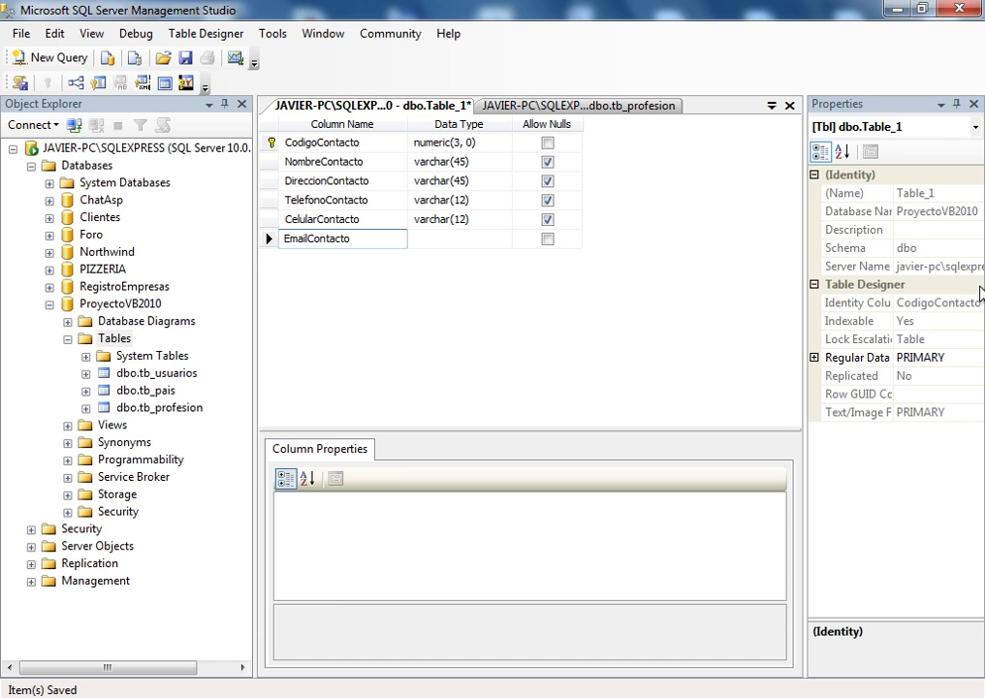
{"action": "key", "text": "Tab"}
{"action": "type", "text": "va"}
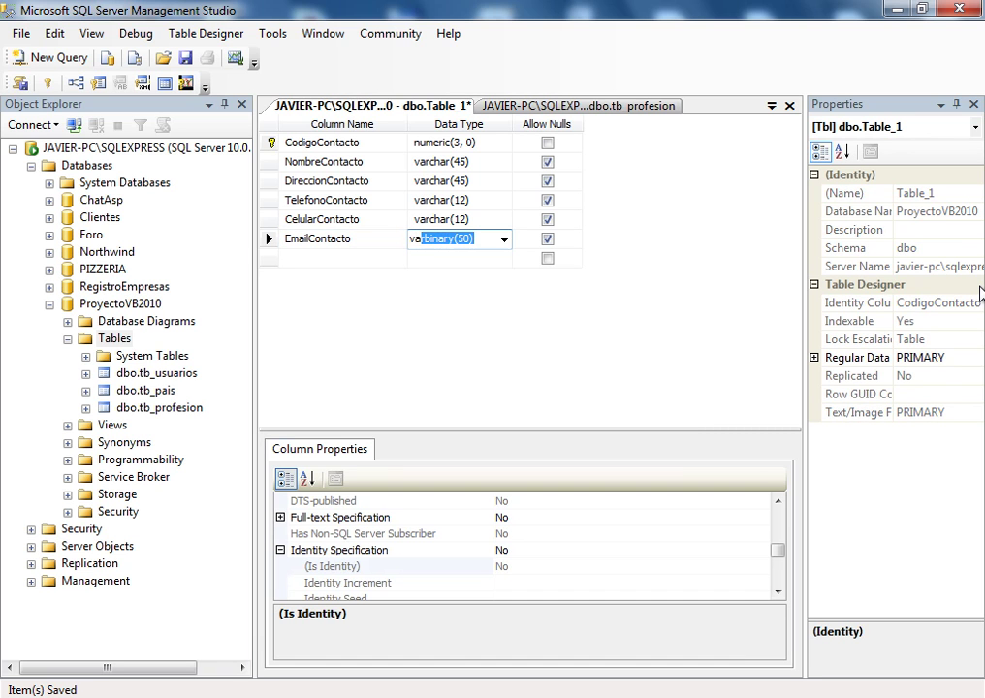
{"action": "type", "text": "rchar("}
{"action": "key", "text": "Delete"}
{"action": "type", "text": "2"}
{"action": "key", "text": "Tab"}
{"action": "key", "text": "Tab"}
- Add a FechaRegistro column with data type smalldatetime to the contact table
{"action": "type", "text": "Fec"}
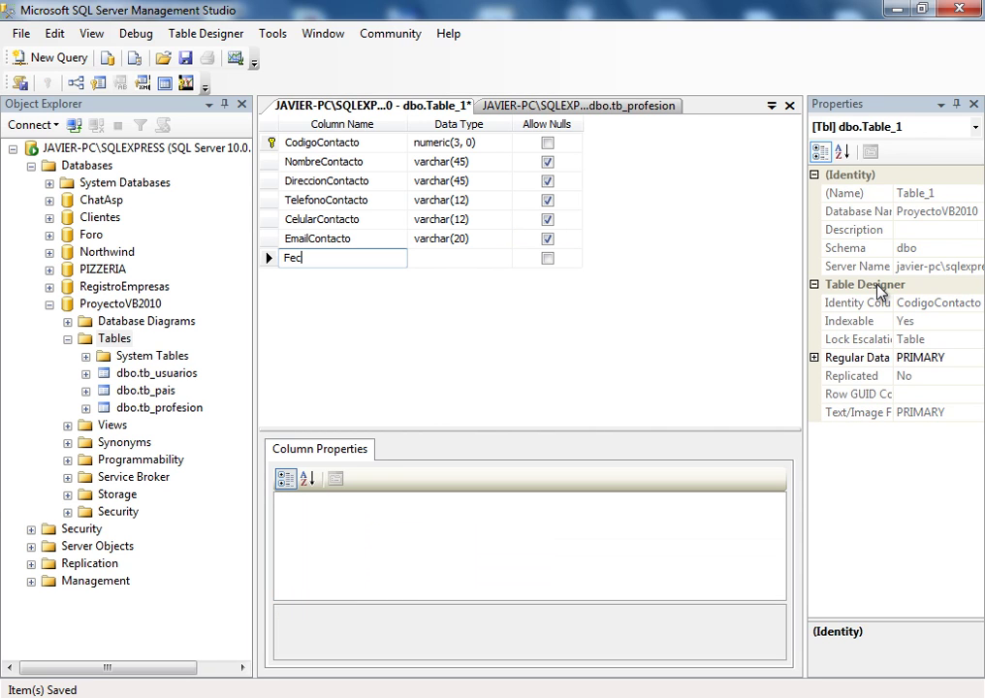
{"action": "type", "text": "ga"}
{"action": "key", "text": "BackSpace"}
{"action": "key", "text": "BackSpace"}
{"action": "type", "text": "haRegist"}
{"action": "key", "text": "Tab"}
{"action": "type", "text": "smal"}
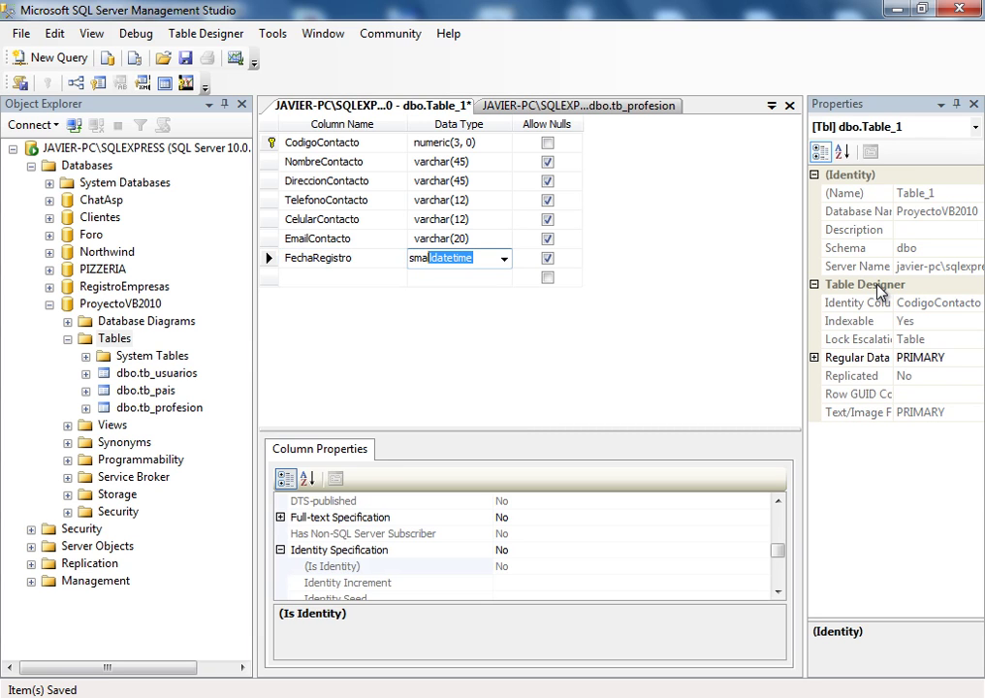
{"action": "key", "text": "Left"}
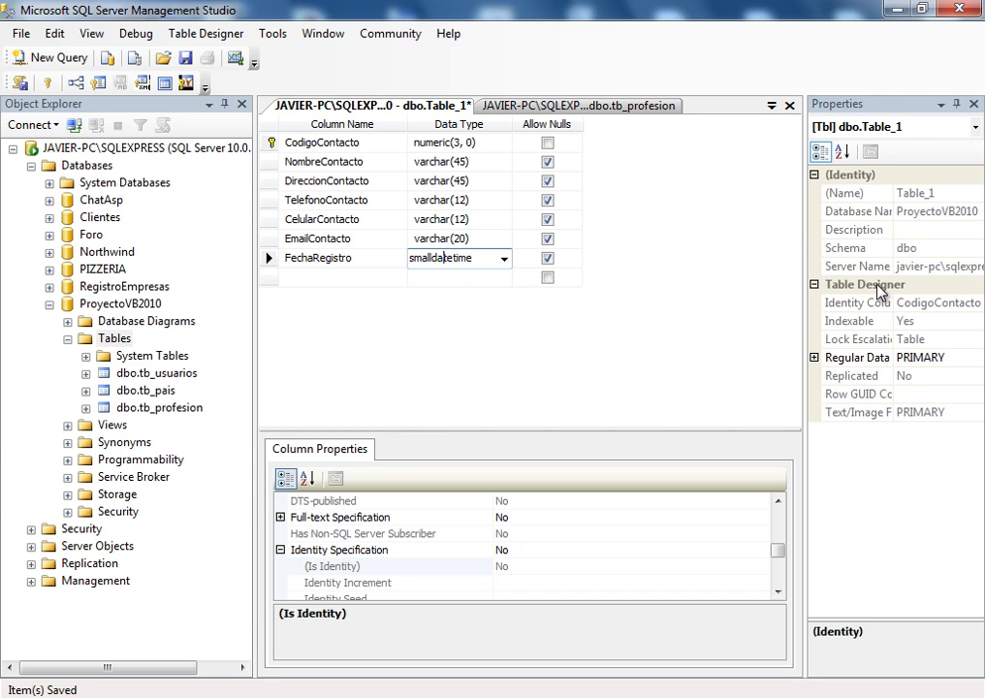
{"action": "key", "text": "Tab"}
{"action": "key", "text": "Tab"}
- Add a FotoContacto column with data type varbinary(MAX) to the contact table
{"action": "type", "text": "Fo"}
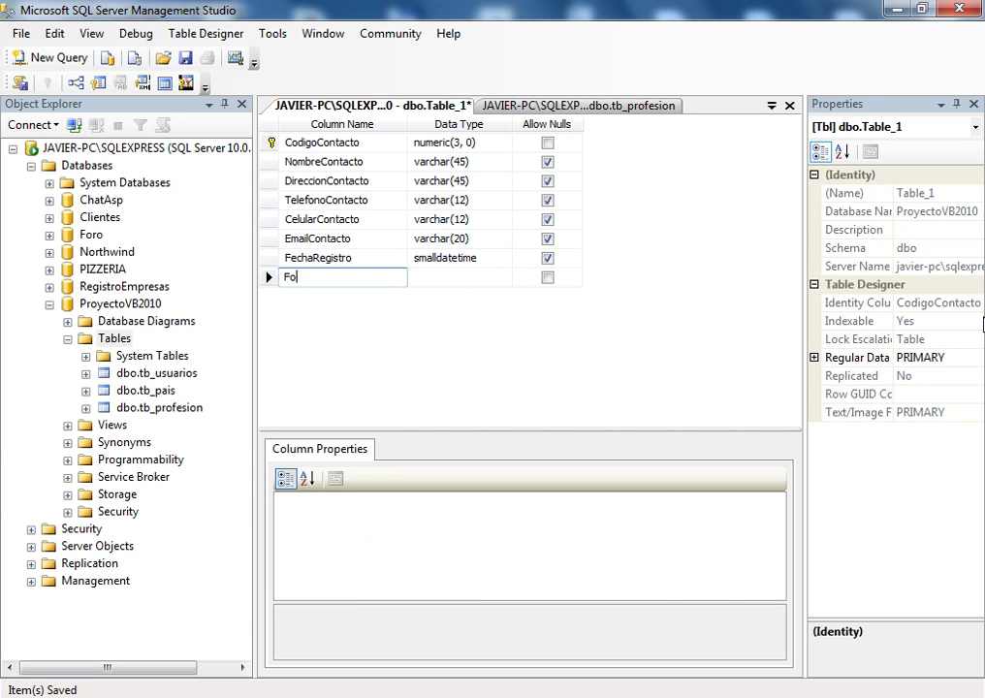
{"action": "type", "text": "toContacto"}
{"action": "key", "text": "Tab"}
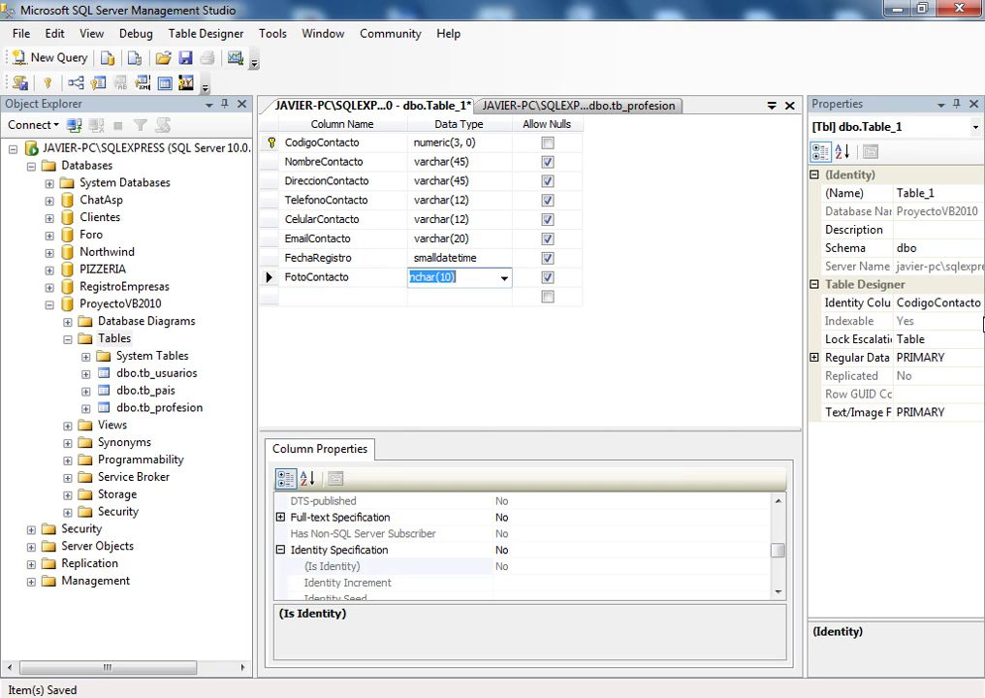
{"action": "type", "text": "var"}
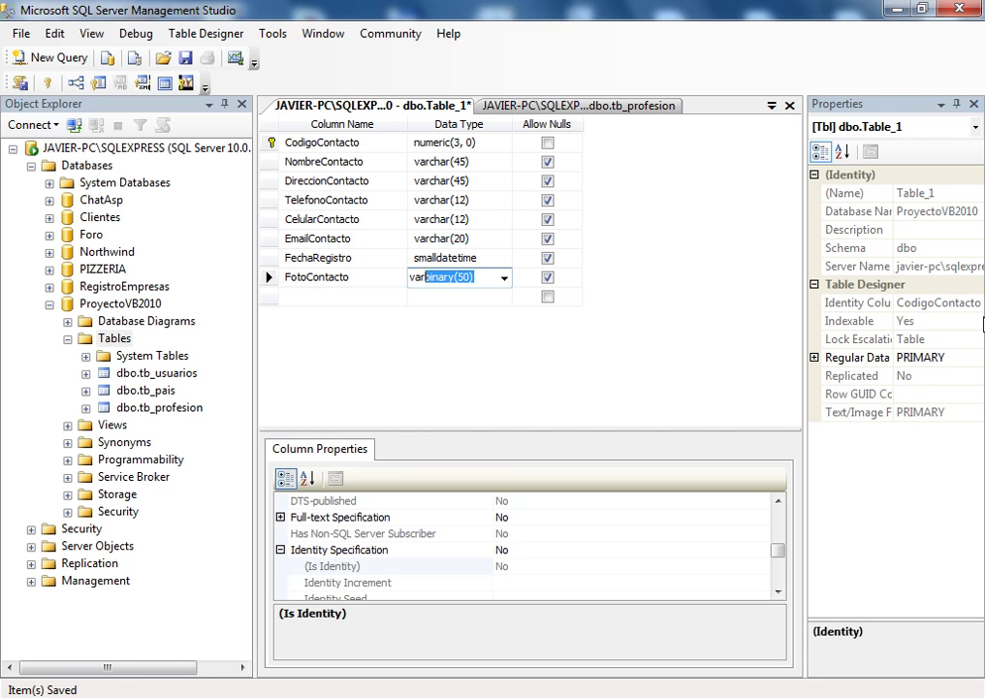
{"action": "type", "text": "b"}
{"action": "key", "text": "Delete"}
{"action": "key", "text": "Delete"}
{"action": "type", "text": "MAX"}
{"action": "key", "text": "Tab"}
{"action": "key", "text": "Tab"}
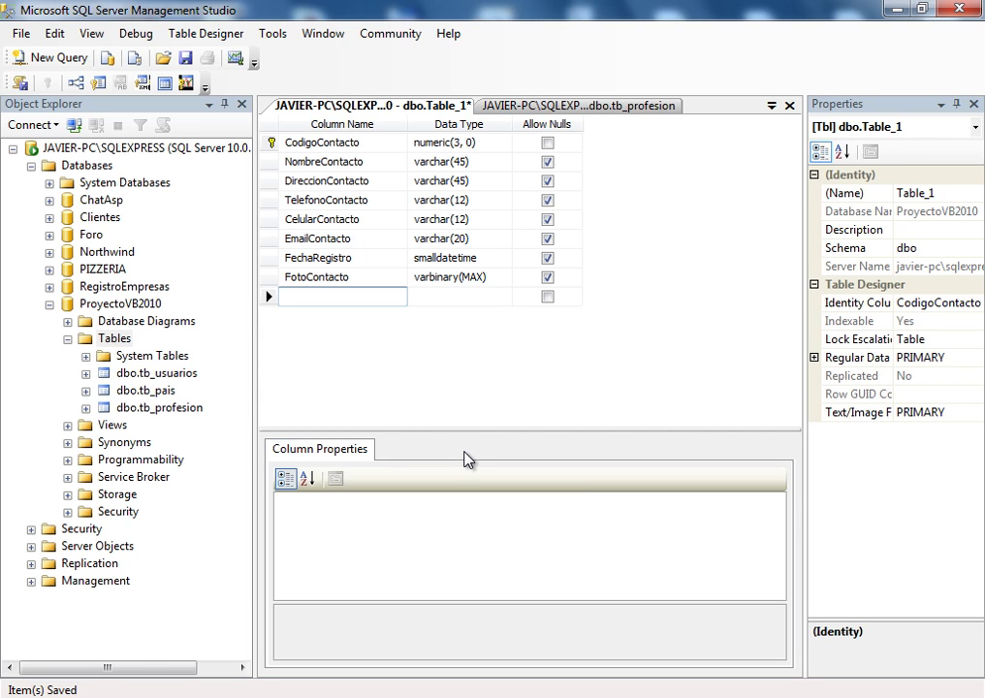
- Add a nickname column with data type varchar(15) to the contact table
{"action": "type", "text": "Nic"}
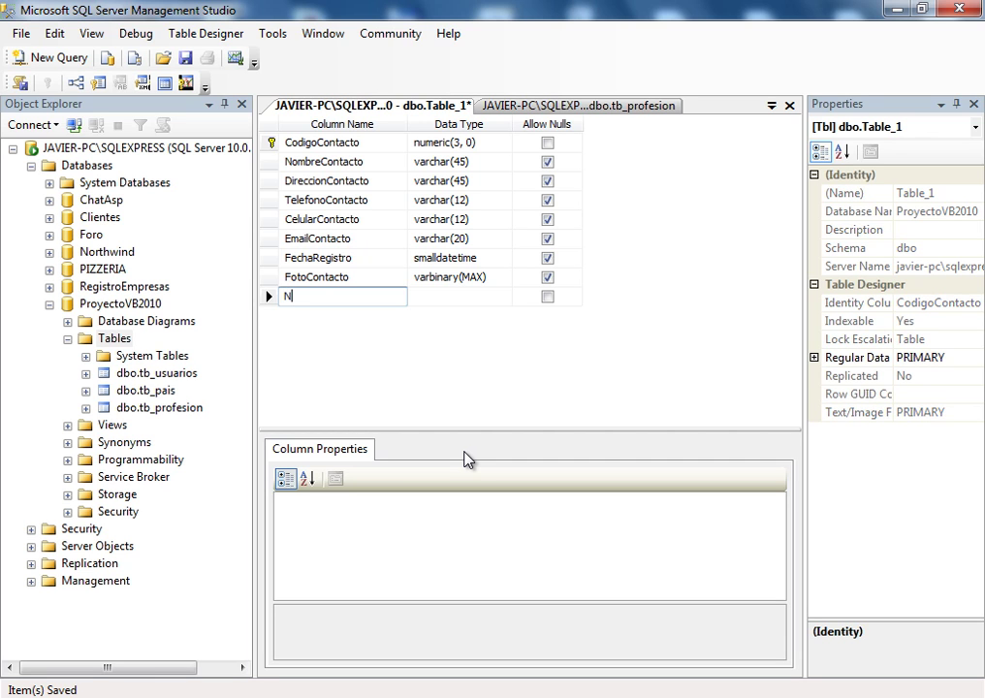
{"action": "key", "text": "BackSpace"}
{"action": "key", "text": "BackSpace"}
{"action": "key", "text": "BackSpace"}
{"action": "type", "text": "nickname"}
{"action": "key", "text": "Tab"}
{"action": "type", "text": "varchgar("}
{"action": "key", "text": "Delete"}
{"action": "key", "text": "Delete"}
{"action": "type", "text": "15"}
{"action": "key", "text": "Return"}
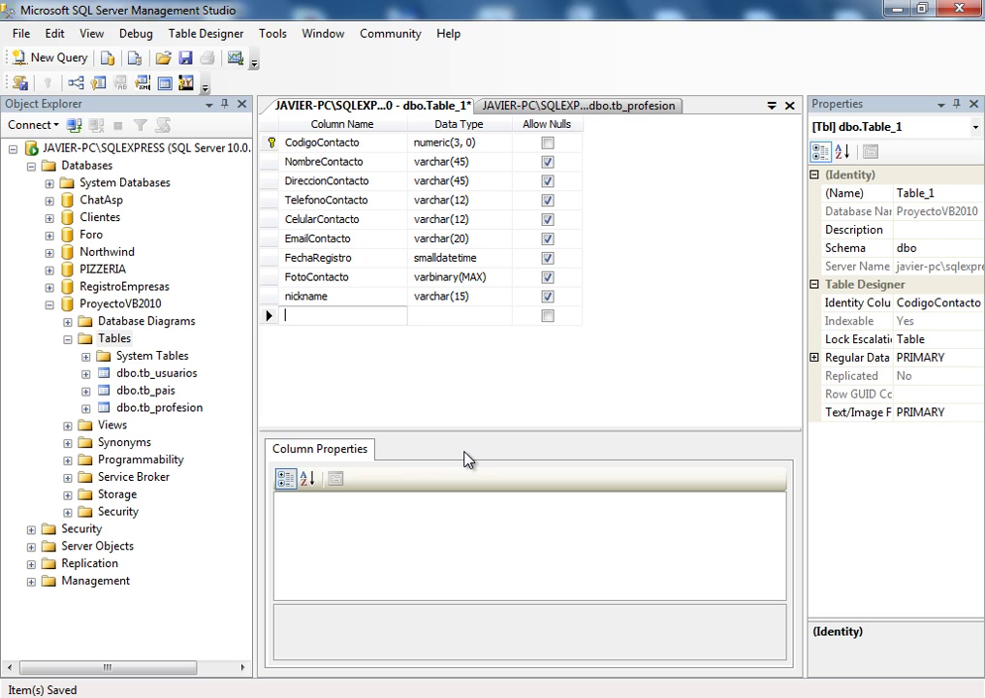
- Add a CodigoPais column with data type numeric(2, 0) to the contact table
{"action": "type", "text": "C"}
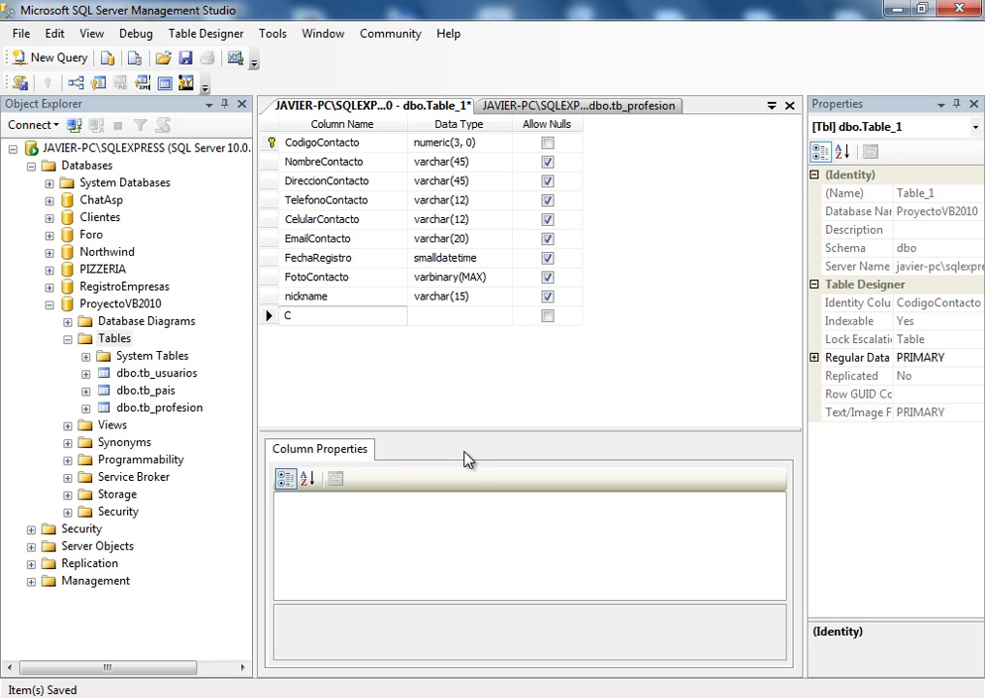
{"action": "type", "text": "odigoPais"}
{"action": "key", "text": "Tab"}
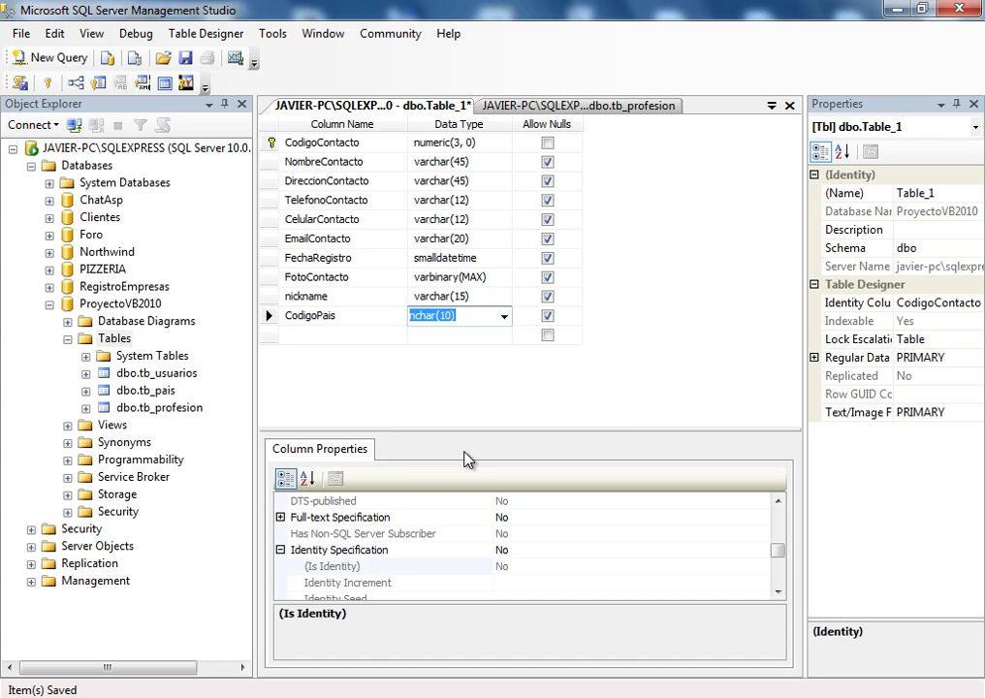
{"action": "type", "text": "num"}
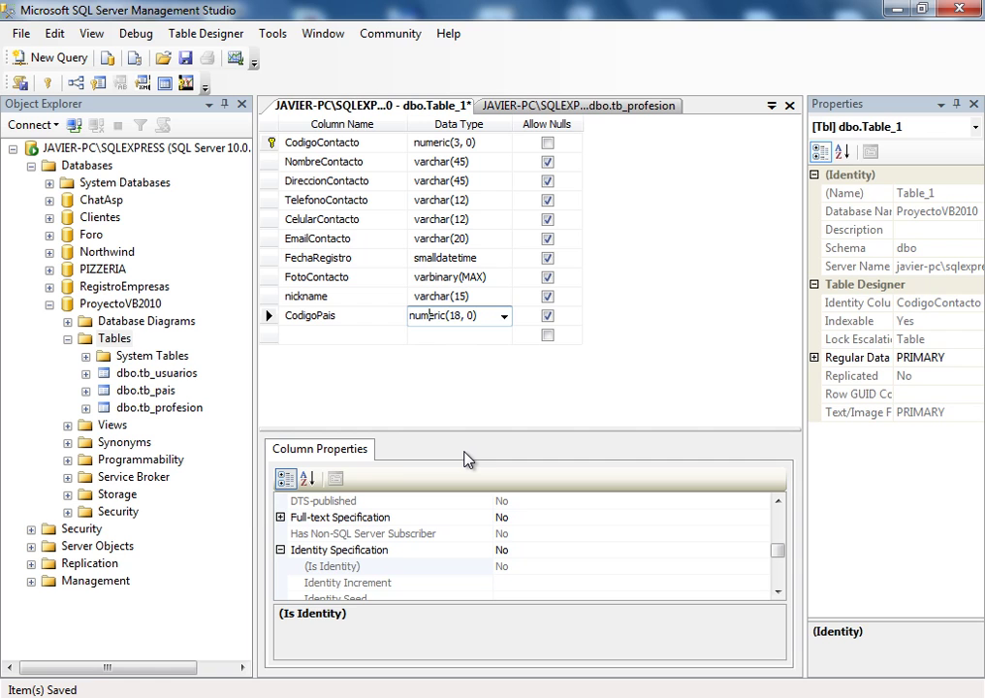
{"action": "key", "text": "Delete"}
{"action": "key", "text": "Delete"}
{"action": "type", "text": "2"}
{"action": "key", "text": "Return"}
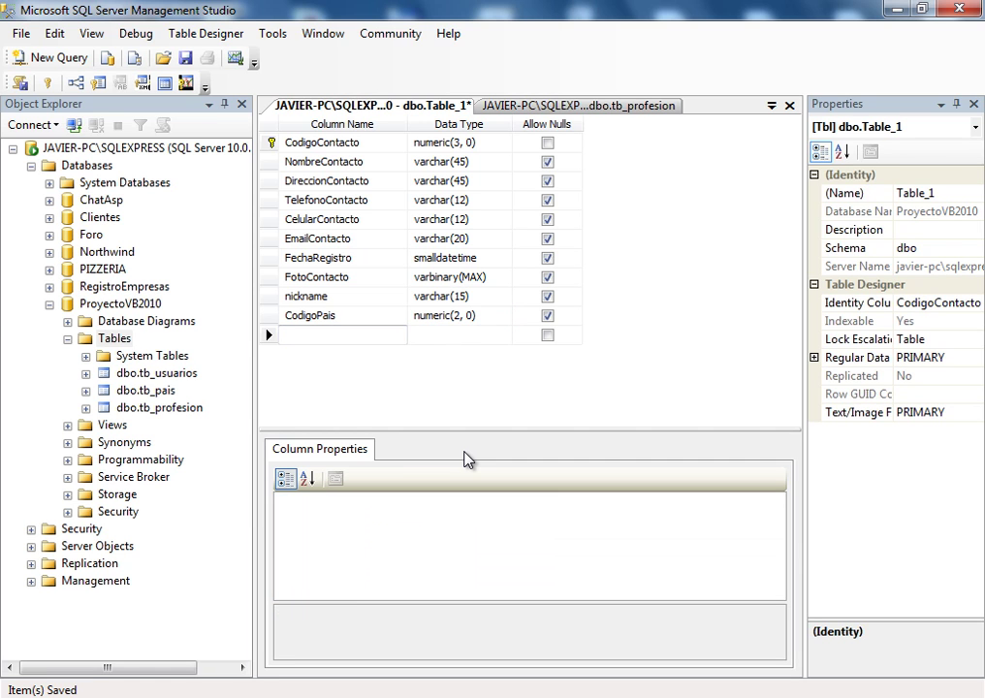
- Add a CodigoProfesion column with data type numeric(2, 0) to the contact table
{"action": "type", "text": "Codigo"}
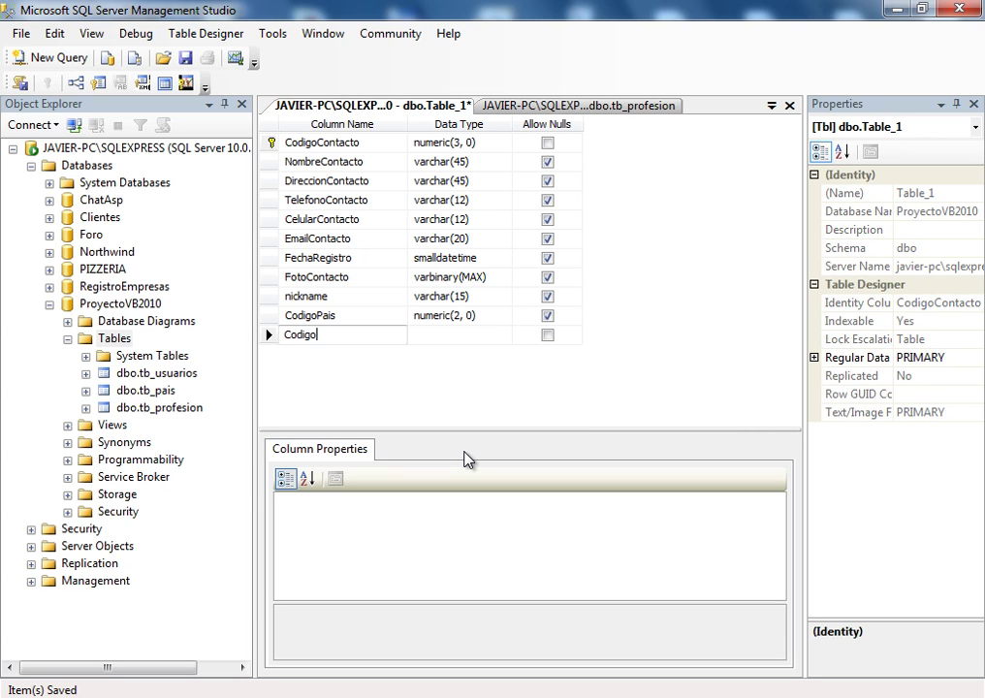
{"action": "type", "text": "Profesion"}
{"action": "key", "text": "Tab"}
{"action": "type", "text": "nu"}
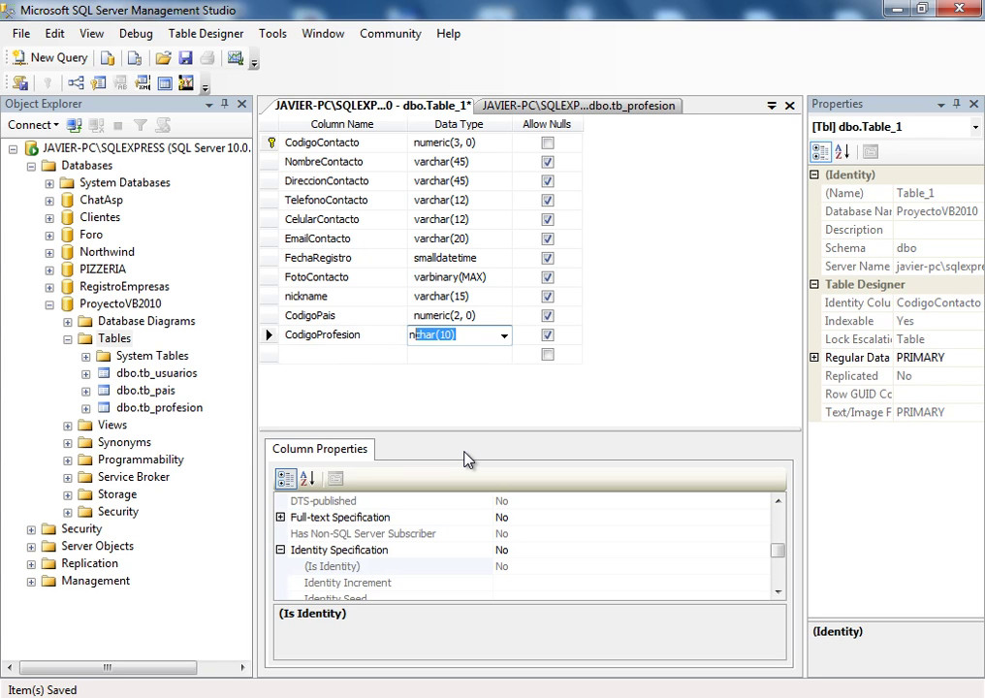
{"action": "type", "text": "meric"}
{"action": "key", "text": "Delete"}
{"action": "key", "text": "BackSpace"}
{"action": "type", "text": "2,"}
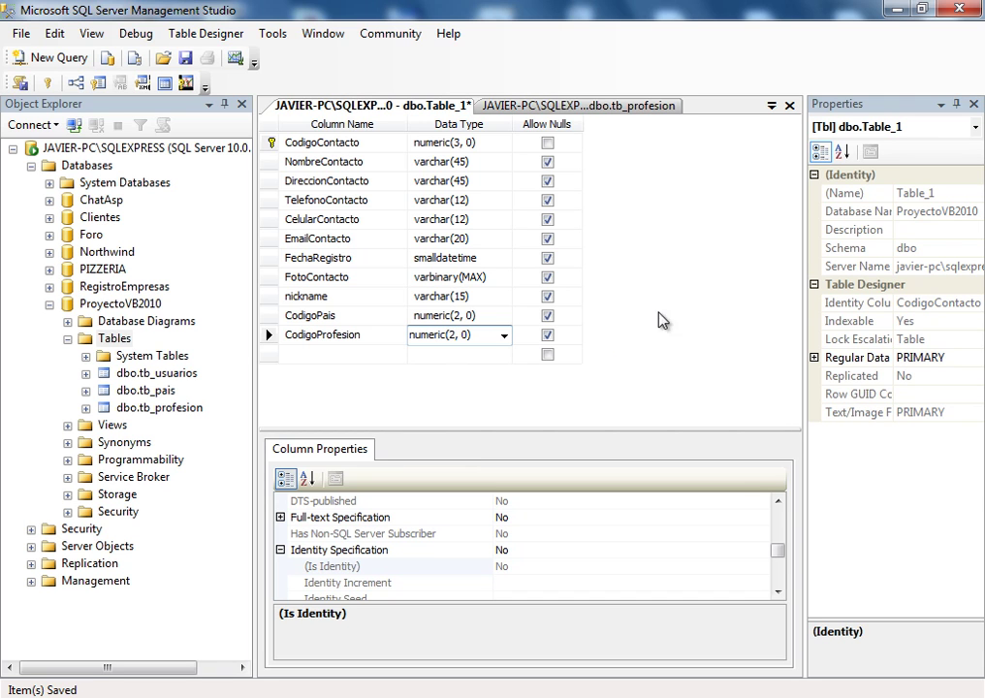
- Save the new contact table under the name tb_contactos
{"action": "right_click", "coordinate": [364, 107]}
{"action": "left_click", "coordinate": [400, 115]}
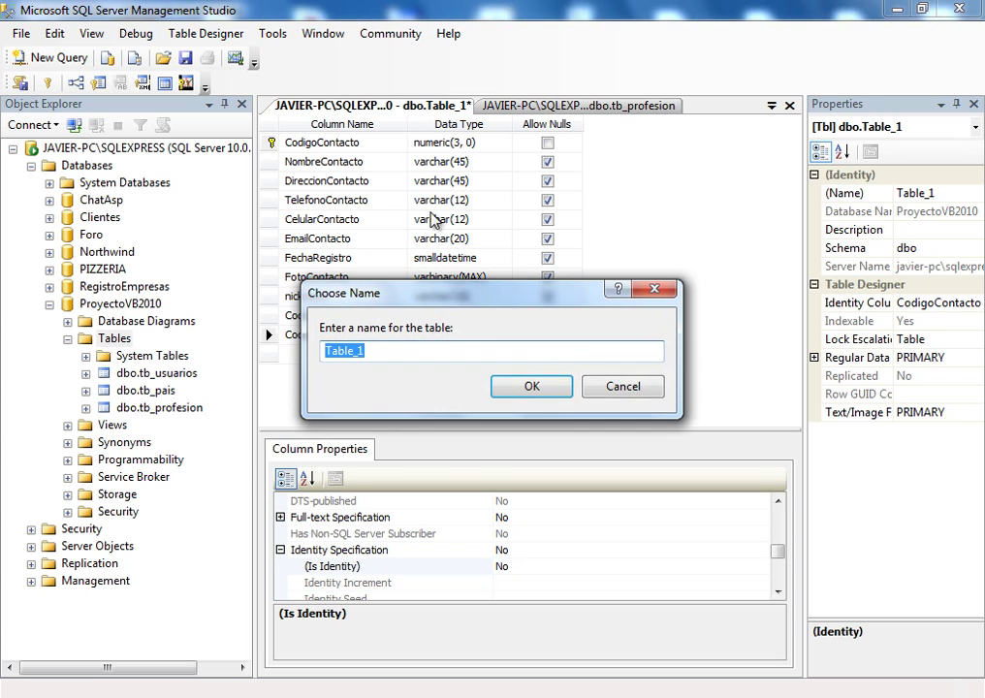
{"action": "key", "text": "BackSpace"}
{"action": "type", "text": "t"}
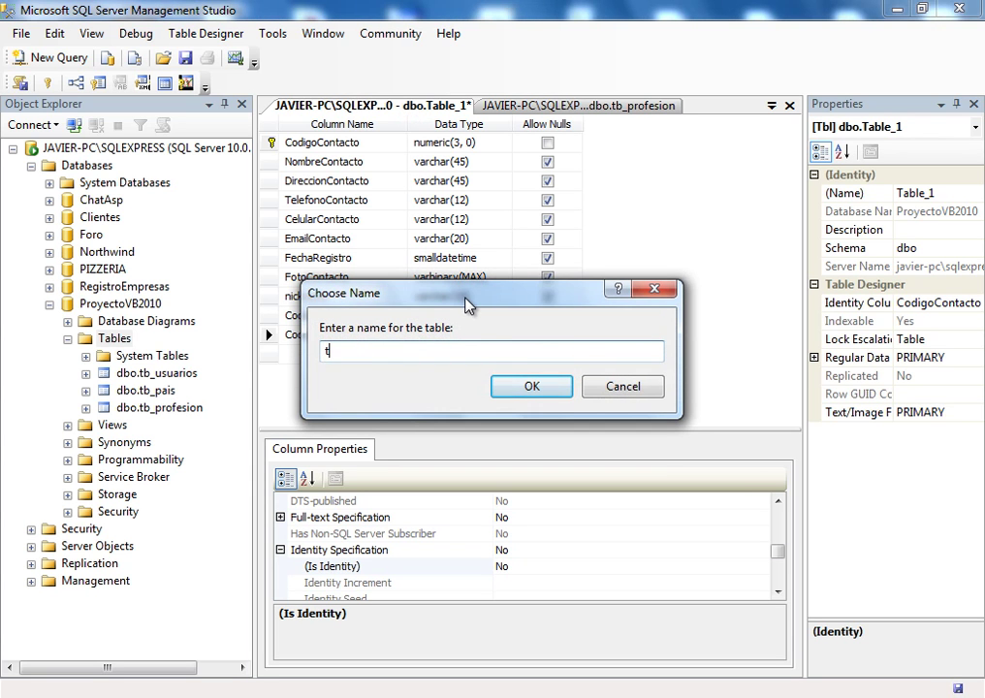
{"action": "type", "text": "b_contactos"}
{"action": "left_click", "coordinate": [539, 387]}
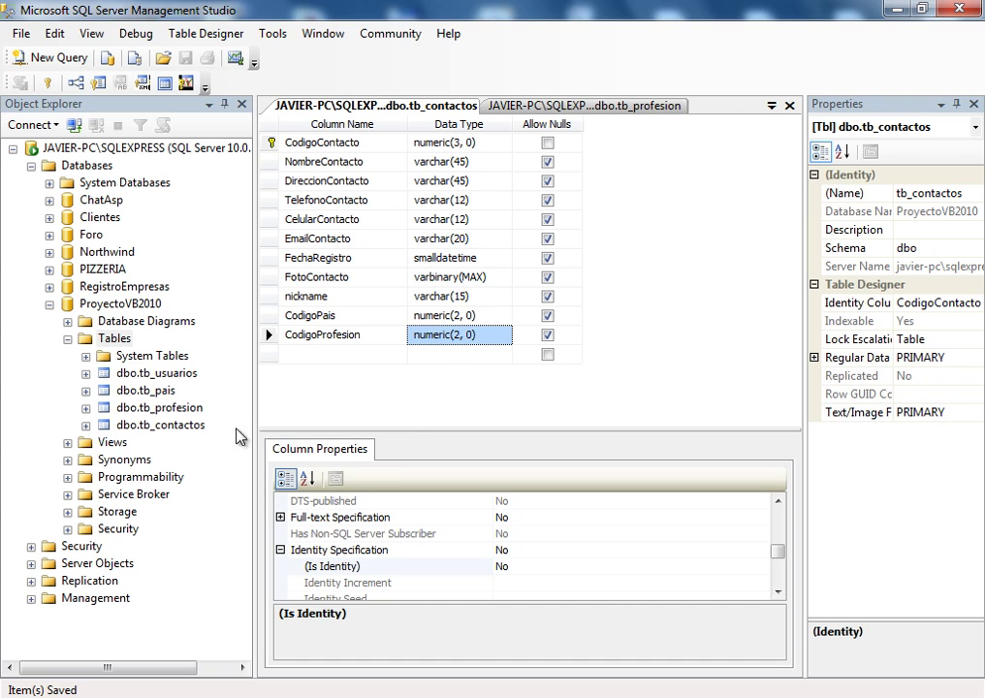
- Examine the column list of the saved tb_contactos table in the object tree
{"action": "left_click", "coordinate": [165, 433]}
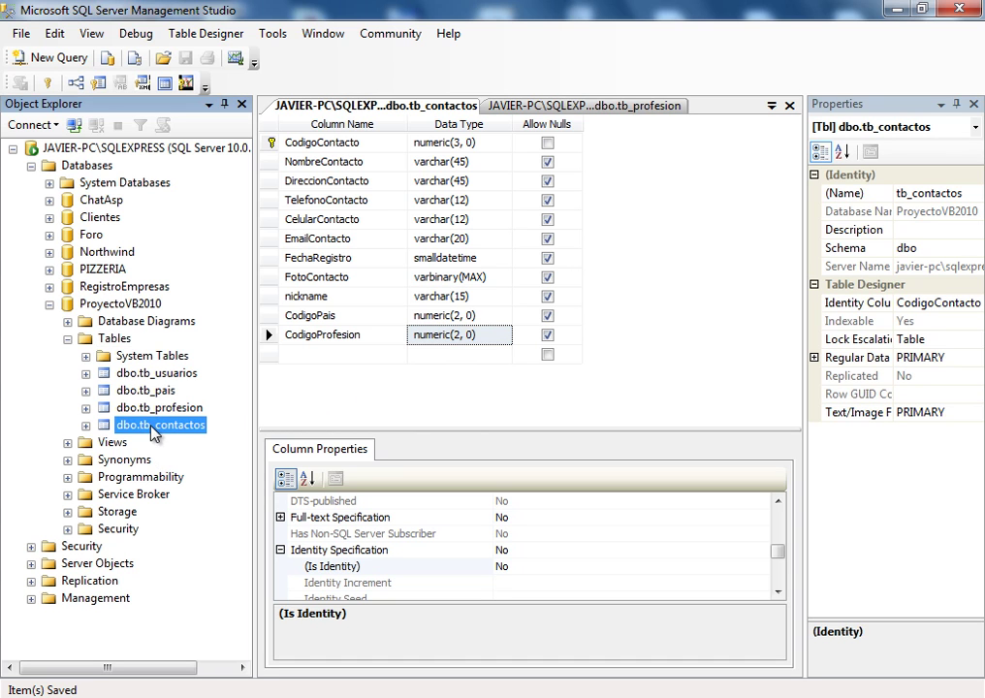
{"action": "left_click", "coordinate": [85, 425]}
{"action": "left_click", "coordinate": [104, 442]}
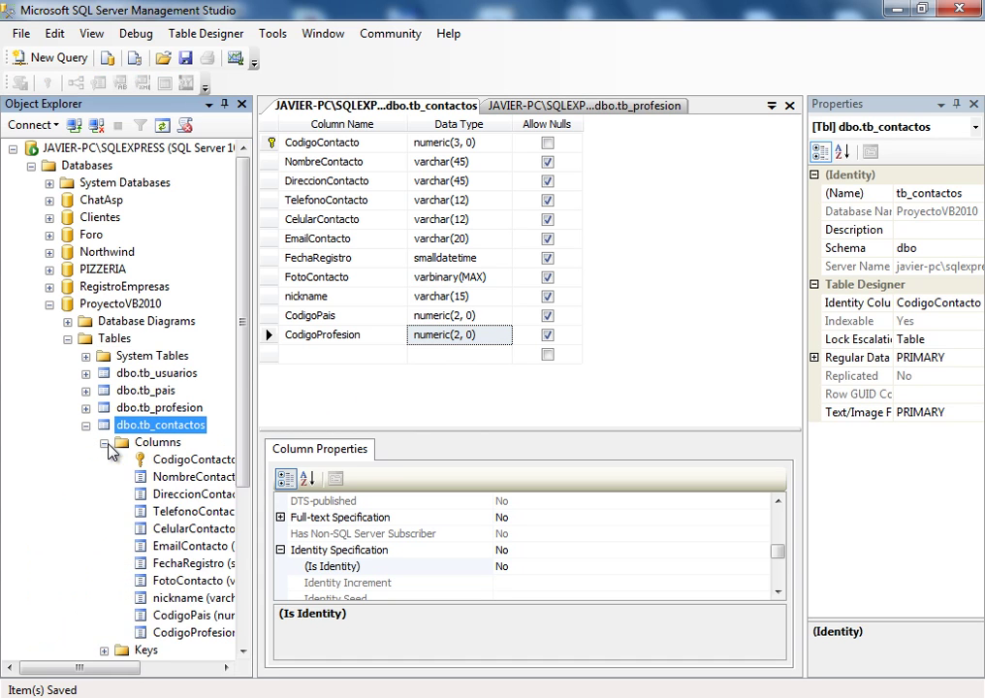
{"action": "left_click_drag", "start_coordinate": [244, 417], "coordinate": [248, 441]}
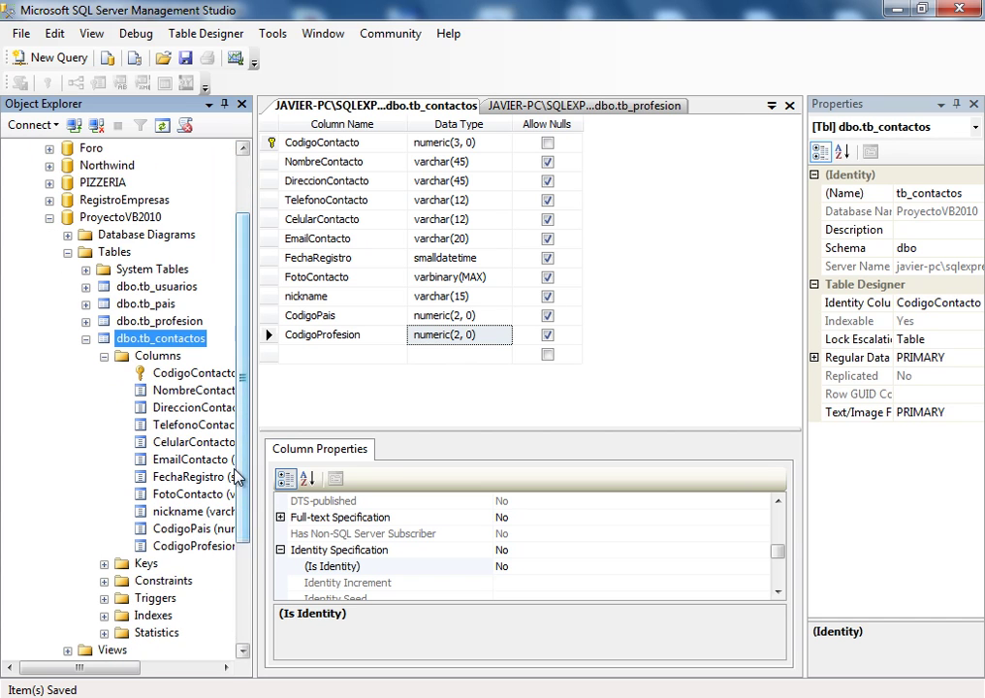
{"action": "mouse_move", "coordinate": [132, 666]}
{"action": "left_mouse_down"}
{"action": "mouse_move", "coordinate": [204, 670]}
{"action": "mouse_move", "coordinate": [136, 668]}
{"action": "left_mouse_up"}
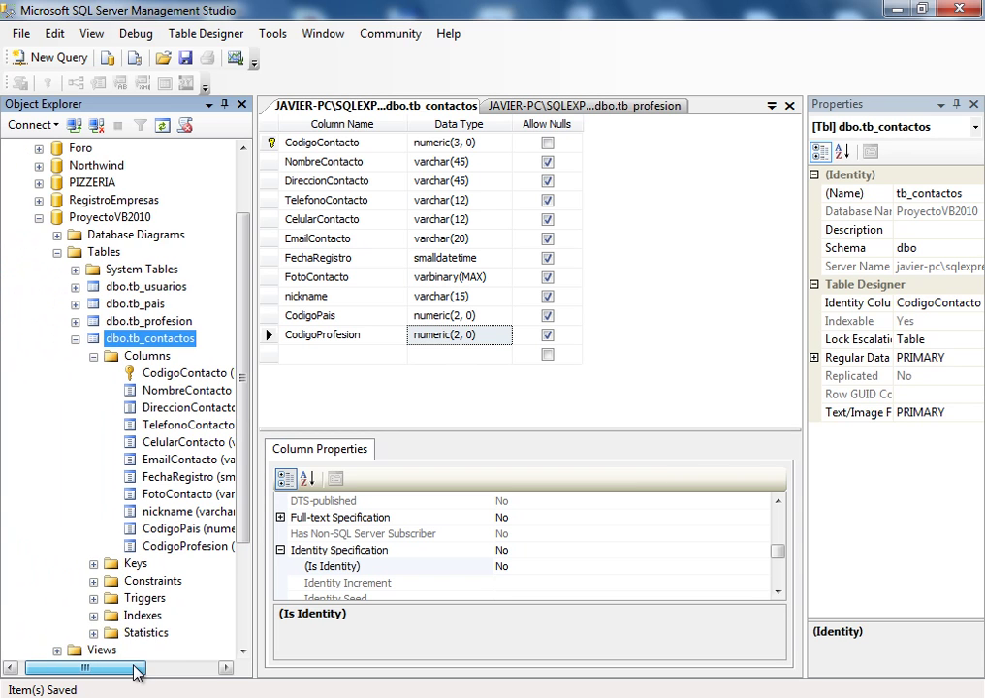
{"action": "left_click", "coordinate": [82, 356]}
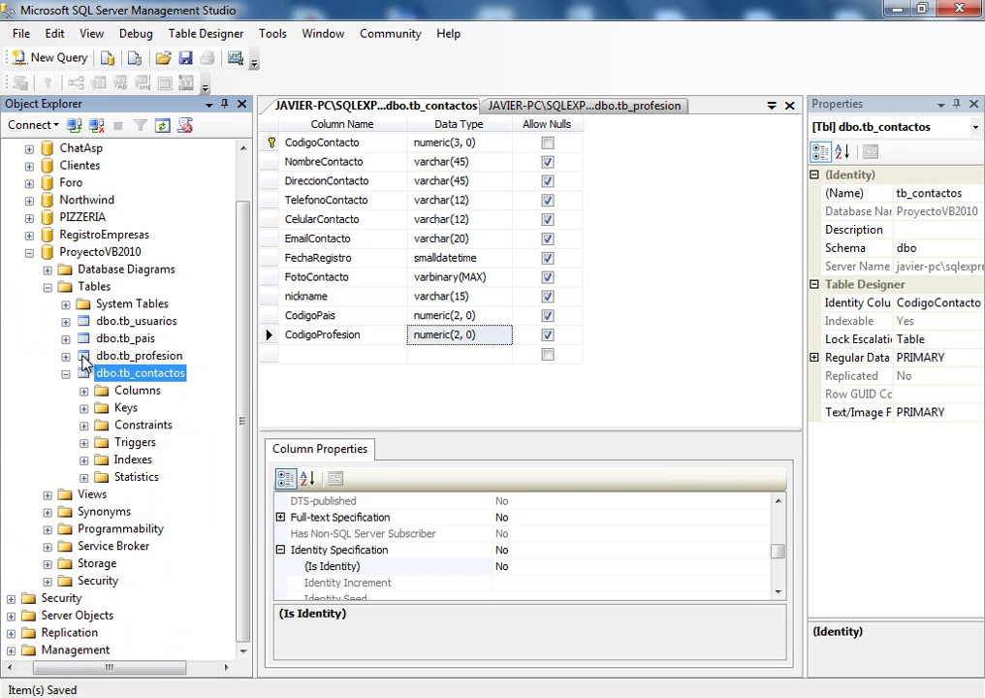
{"action": "left_click", "coordinate": [65, 374]}
- Examine the columns of the tb_profesion, tb_pais and tb_usuarios tables, and collapse the Tables folder of ProyectoVB2010
{"action": "left_click", "coordinate": [66, 409]}
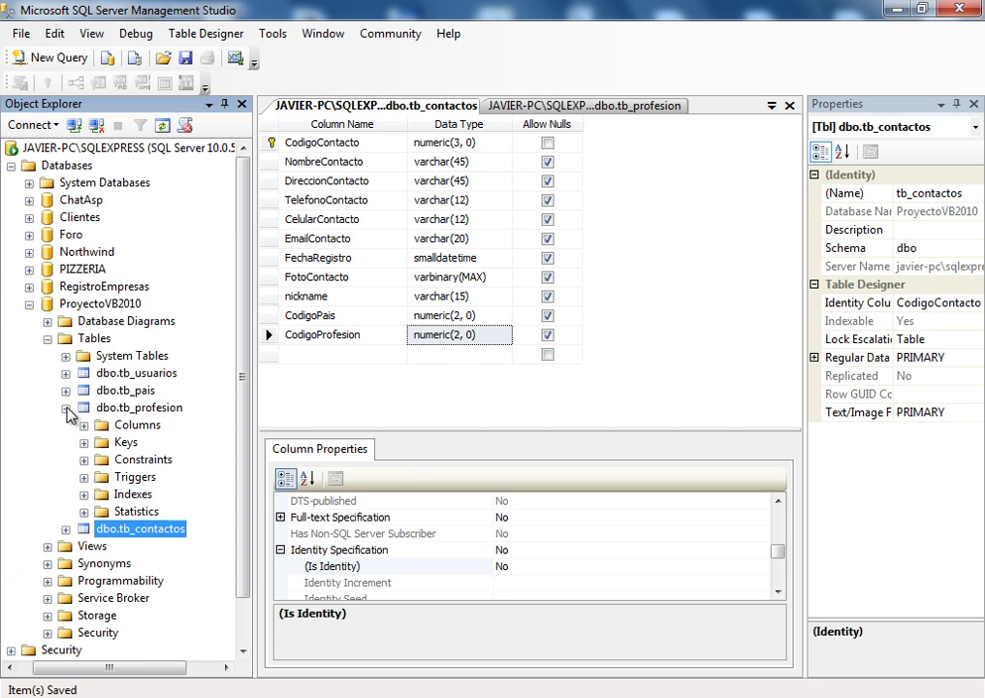
{"action": "left_click", "coordinate": [84, 426]}
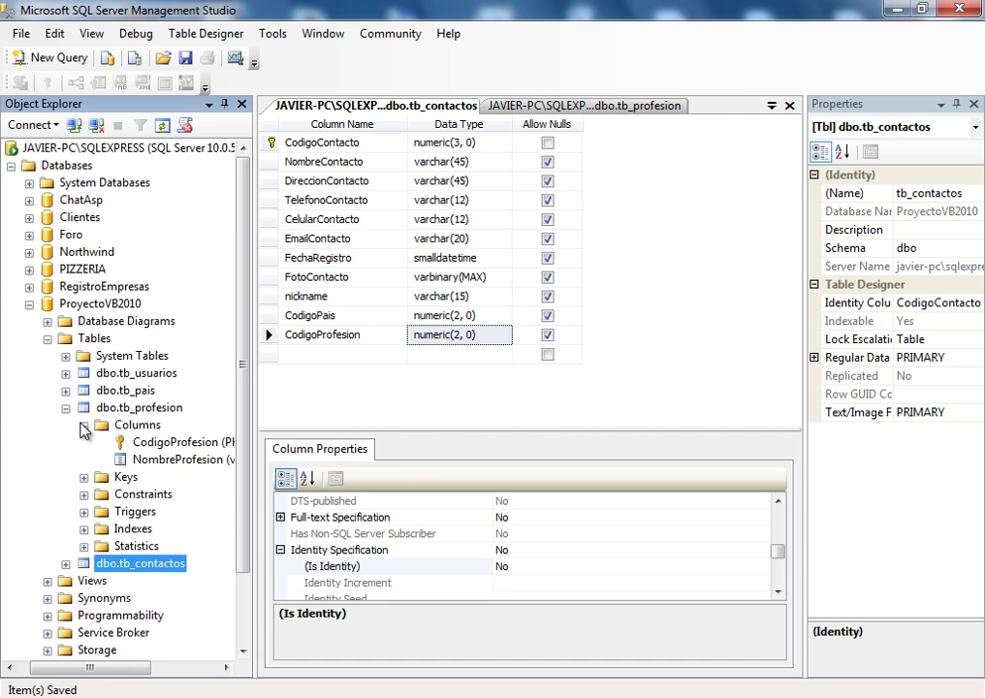
{"action": "left_click", "coordinate": [83, 425]}
{"action": "left_click", "coordinate": [65, 408]}
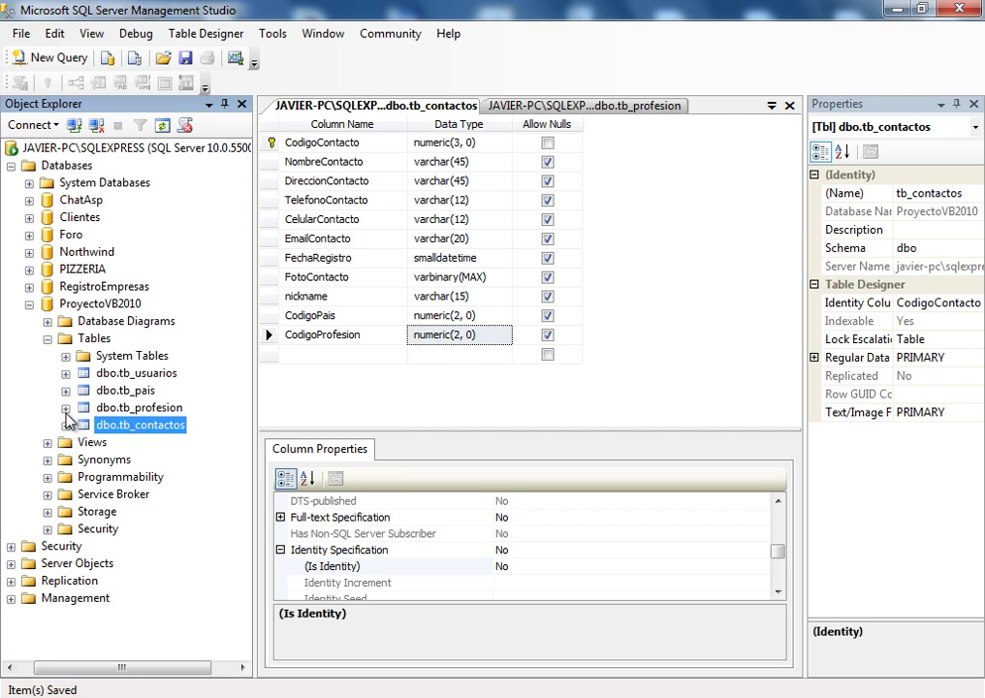
{"action": "left_click", "coordinate": [66, 391]}
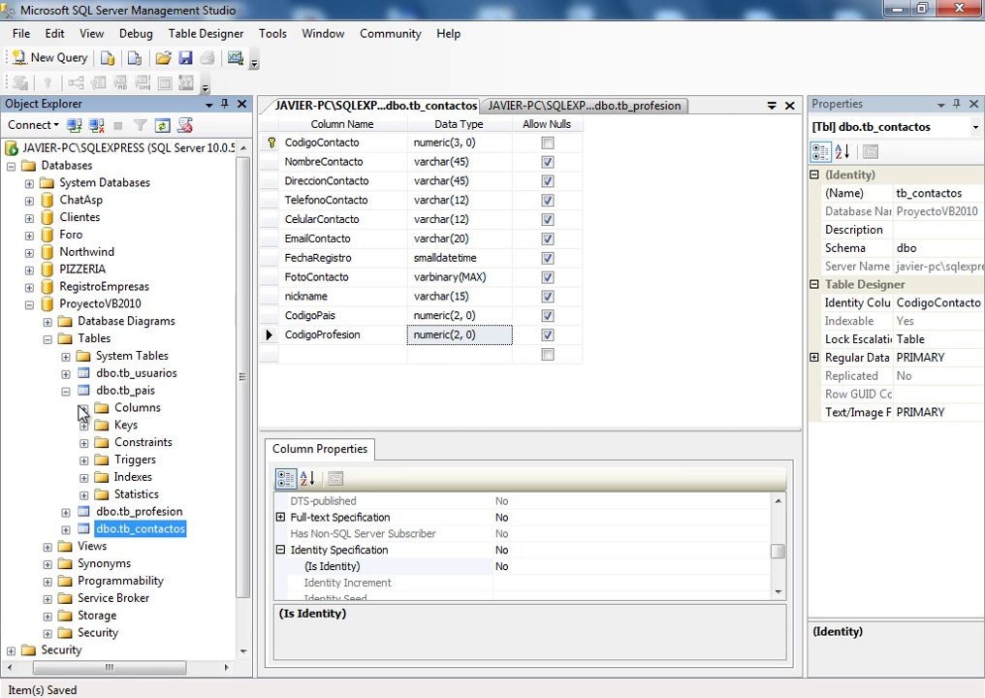
{"action": "left_click", "coordinate": [83, 408]}
{"action": "left_click", "coordinate": [66, 391]}
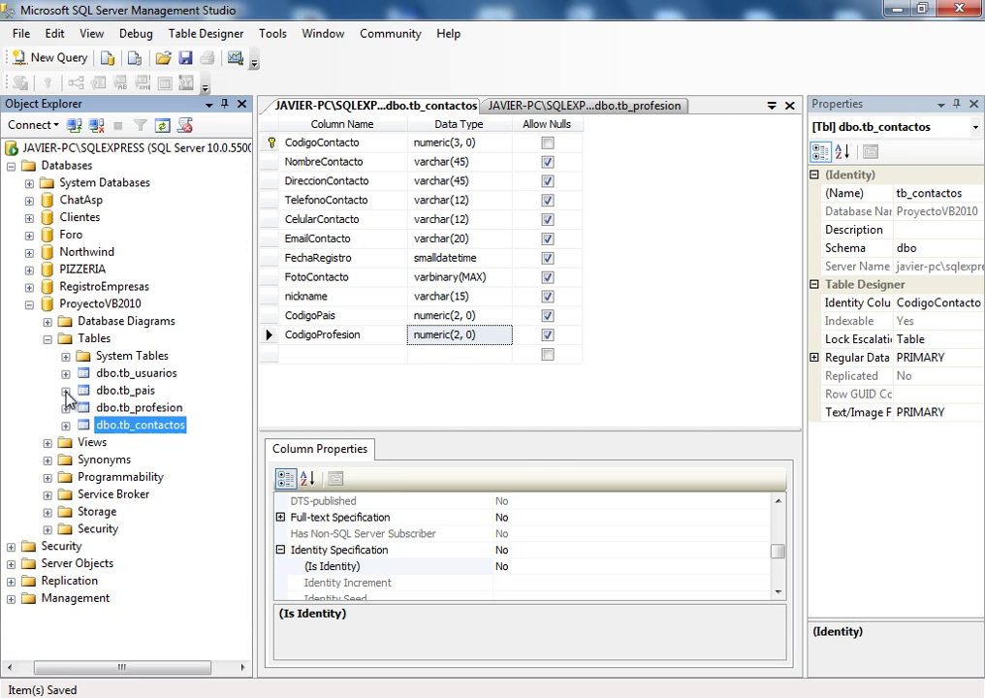
{"action": "left_click", "coordinate": [66, 374]}
{"action": "left_click", "coordinate": [84, 391]}
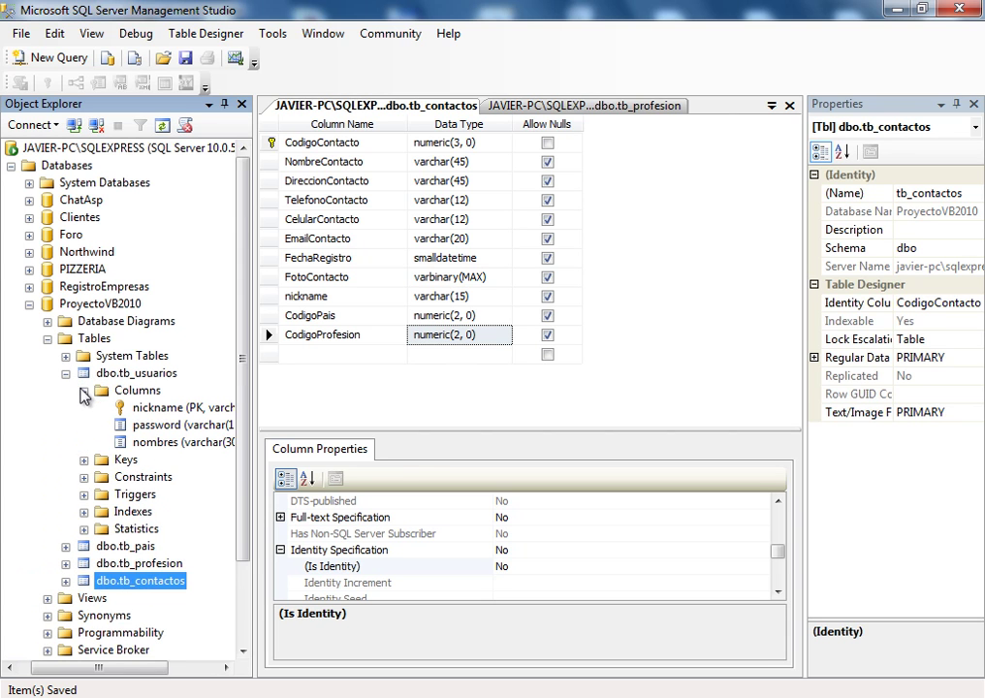
{"action": "left_click", "coordinate": [66, 373]}
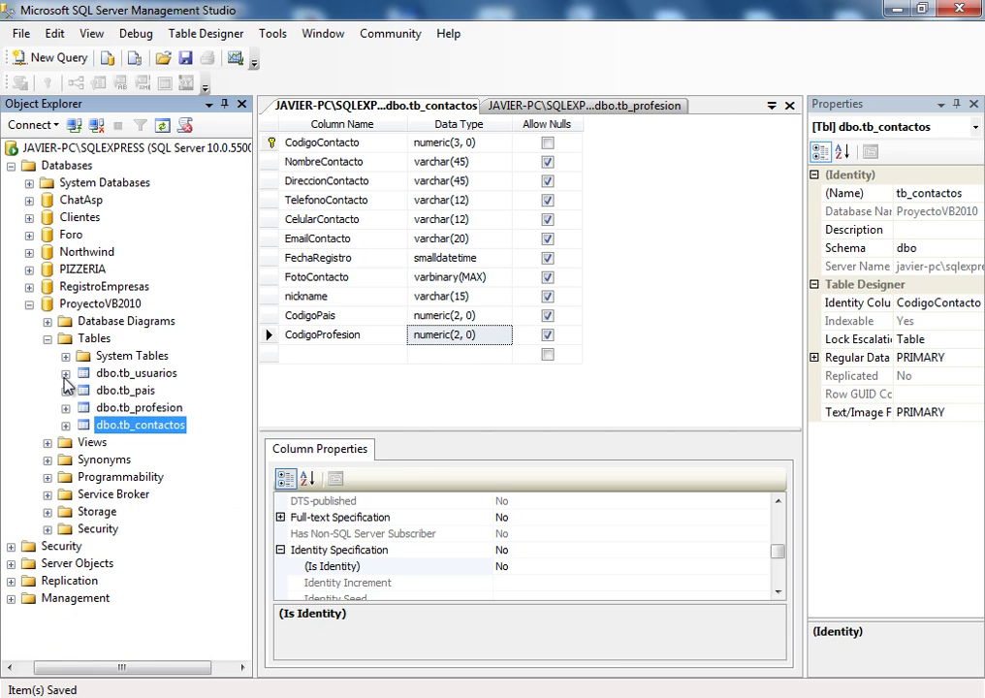
{"action": "double_click", "coordinate": [64, 339]}
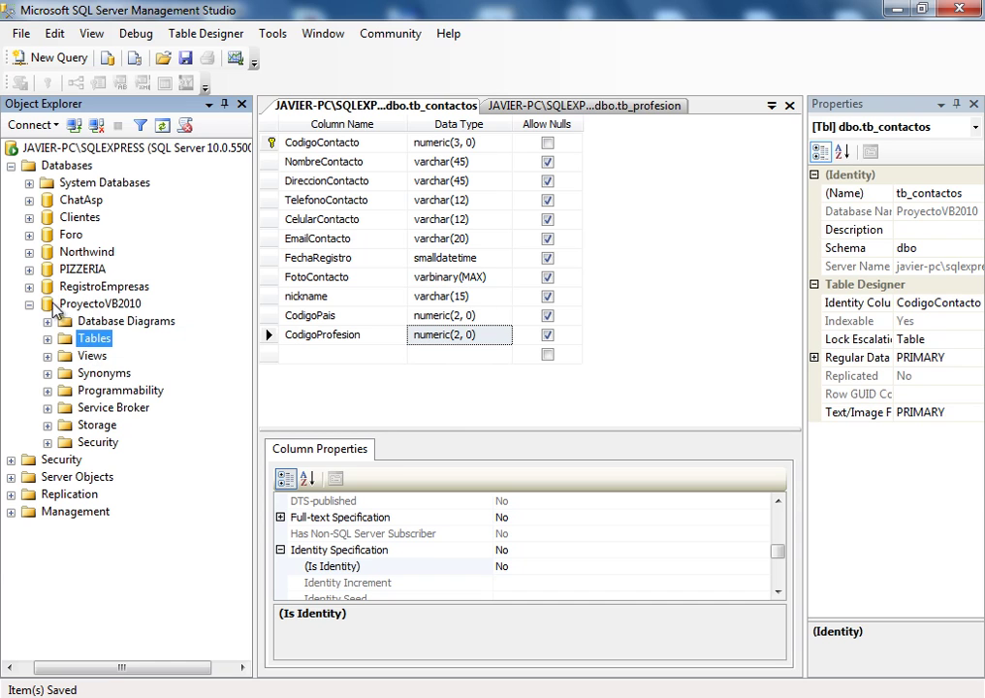
{"action": "left_click", "coordinate": [92, 303]}
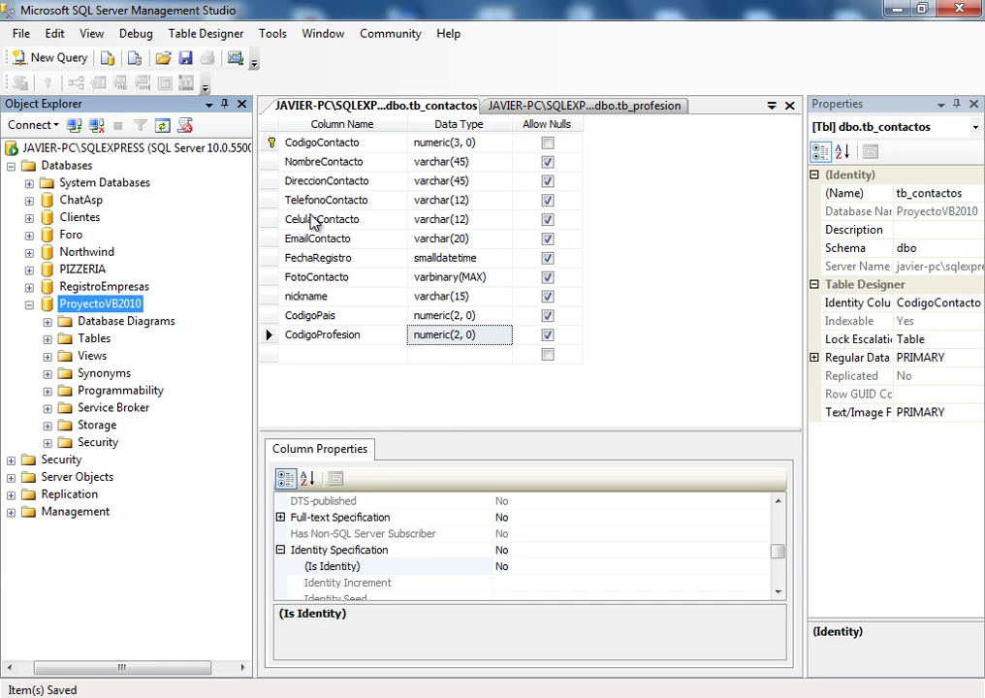